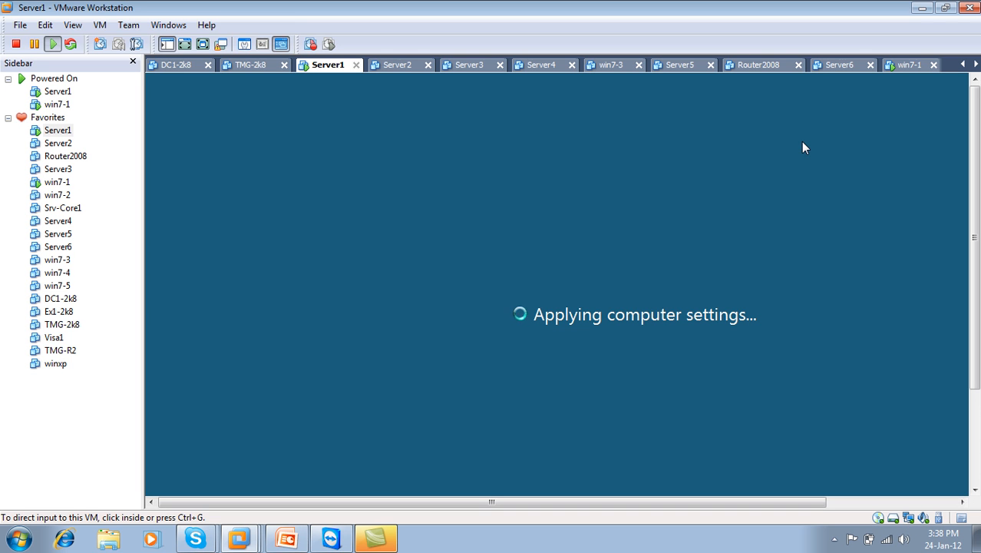
# Step: Show the VM in full screen, switch to win7-1, and log on with the account password
pyautogui.click(202, 44)
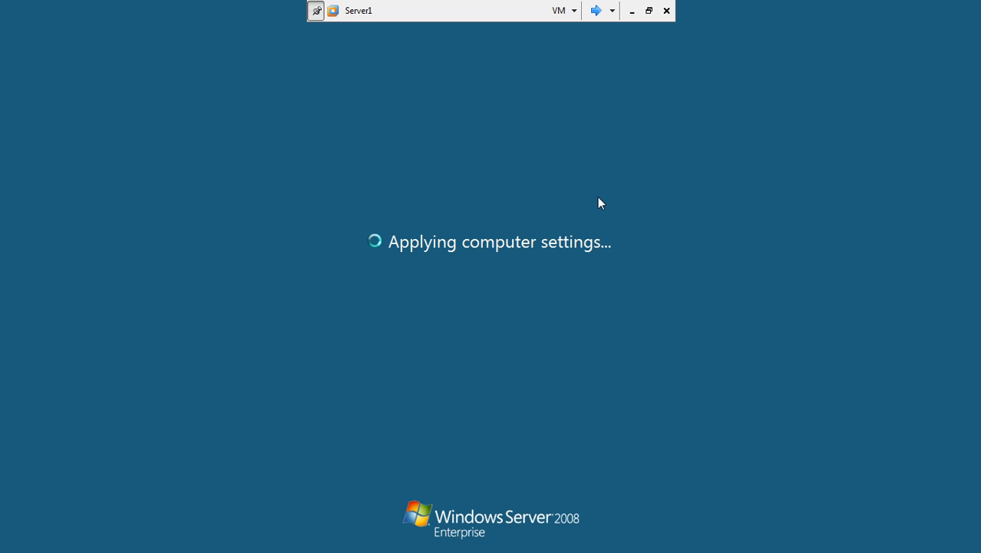
pyautogui.click(598, 11)
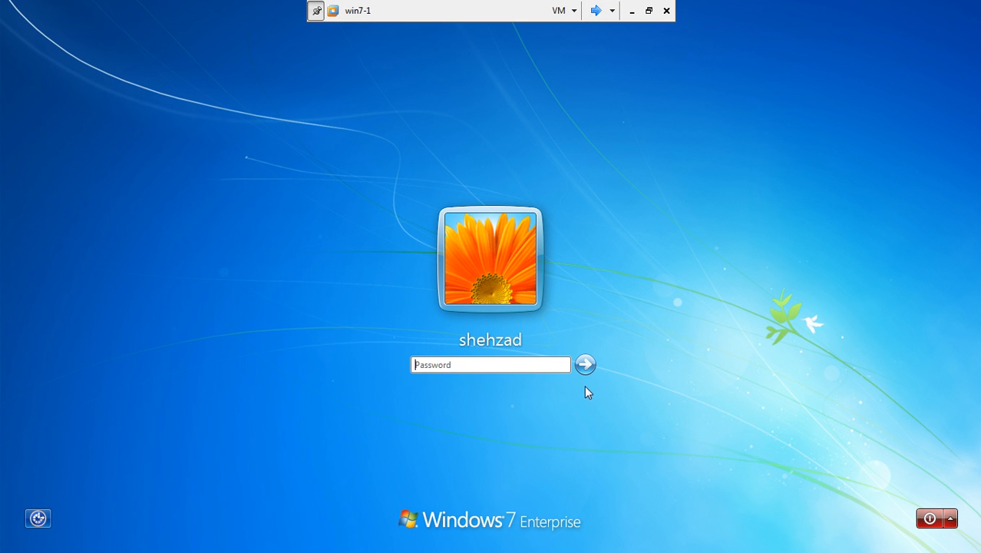
pyautogui.click(539, 363)
pyautogui.write('•••')
pyautogui.press('Return')
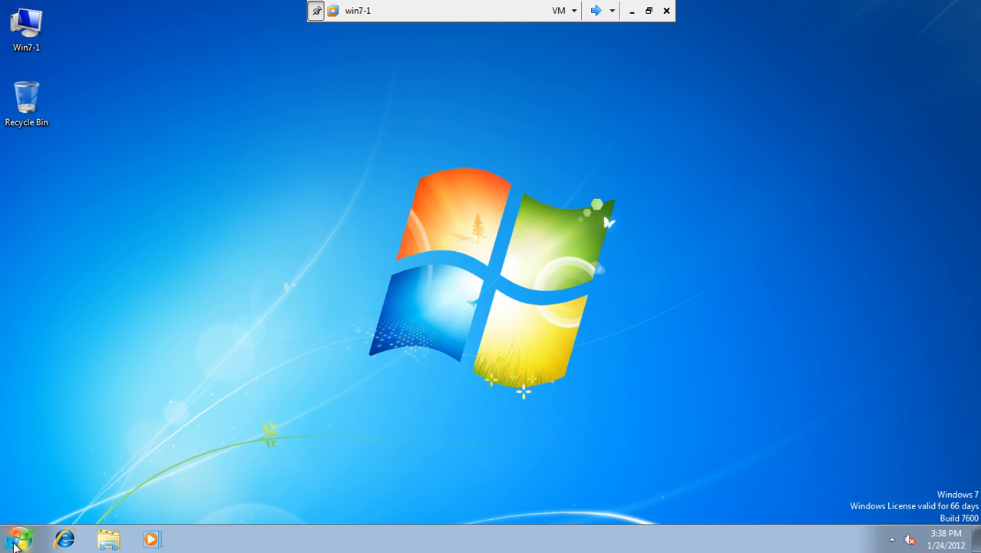
# Step: Open Computer Management from the Computer icon and list win7-1's local users
pyautogui.click(2, 4)
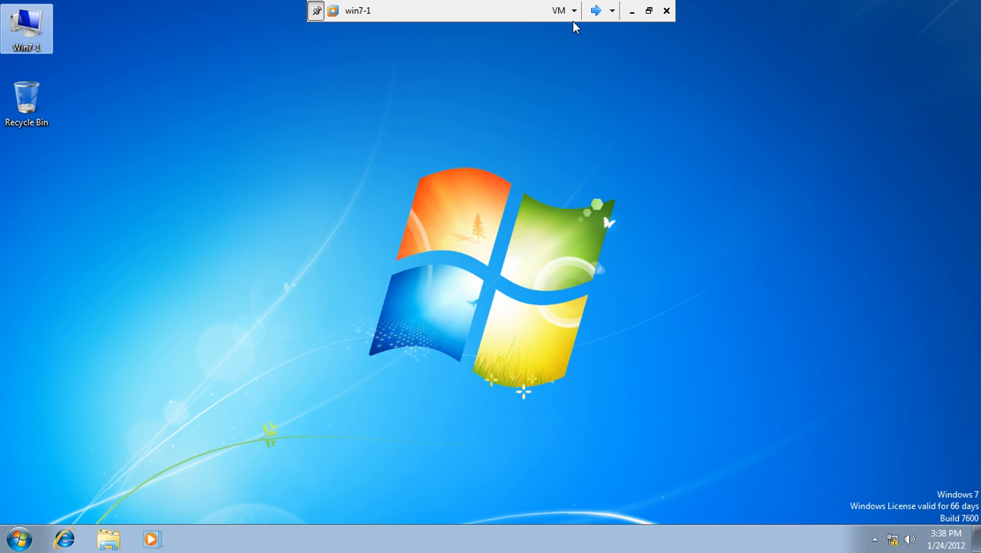
pyautogui.click(648, 11)
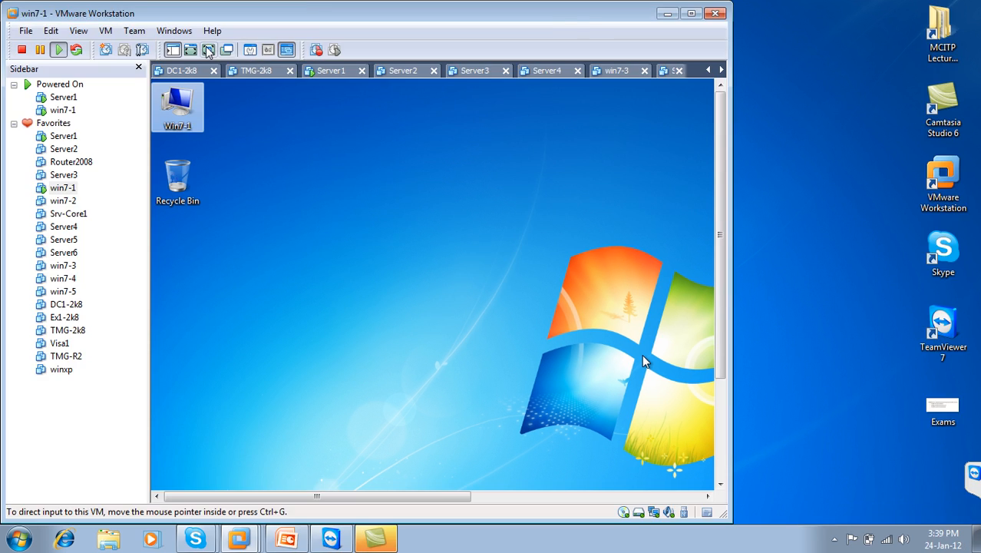
pyautogui.click(208, 49)
pyautogui.rightClick(33, 44)
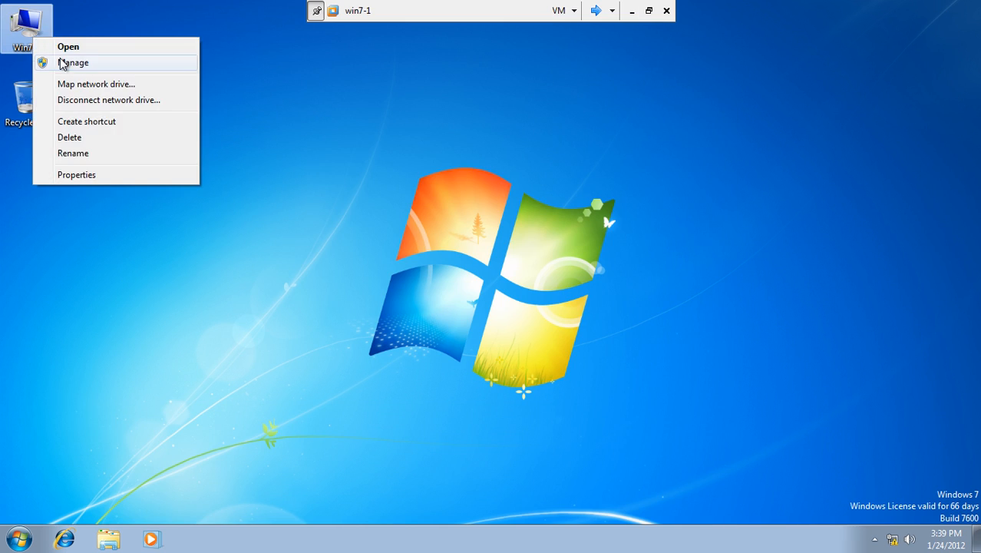
pyautogui.click(46, 61)
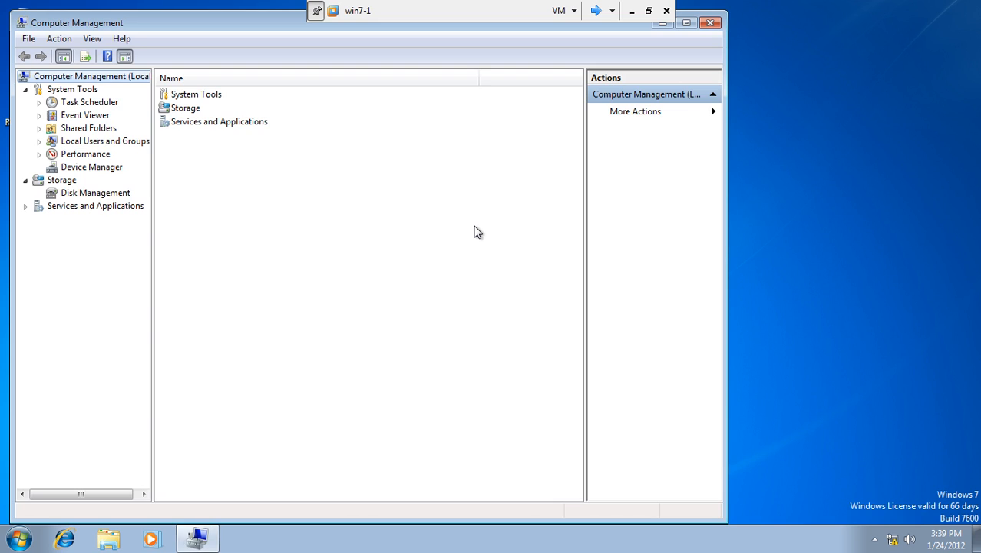
pyautogui.click(40, 141)
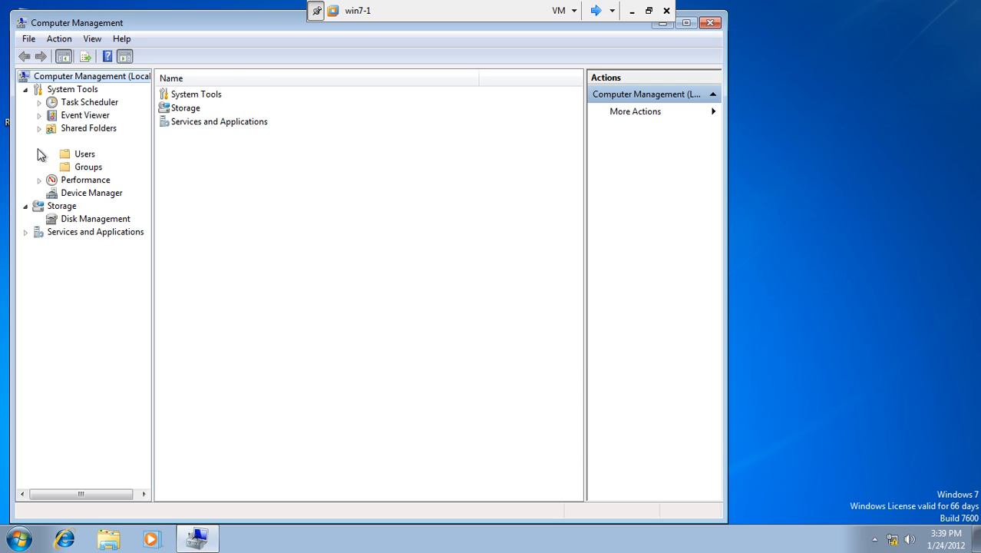
pyautogui.click(89, 155)
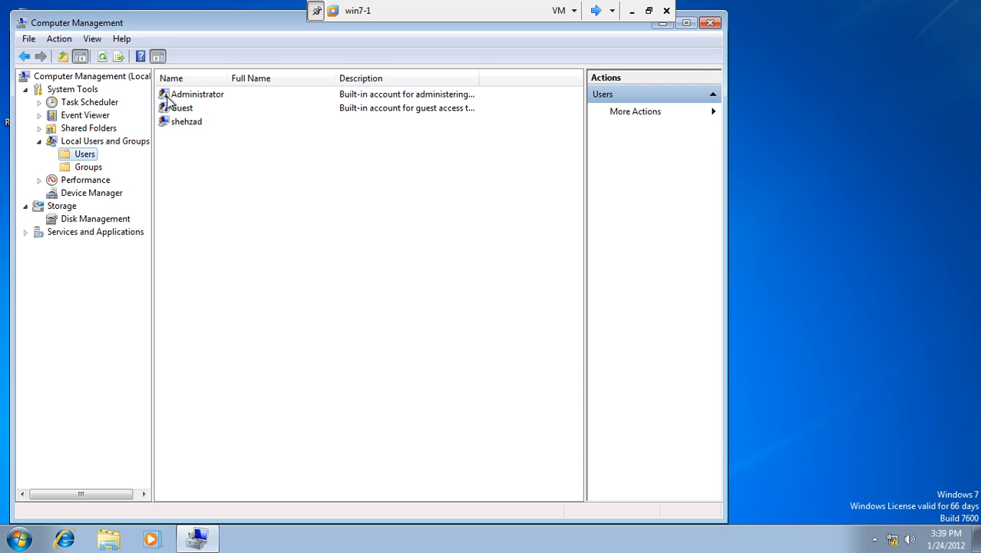
# Step: Enable the Administrator account by clearing 'Account is disabled' in its properties
pyautogui.rightClick(173, 95)
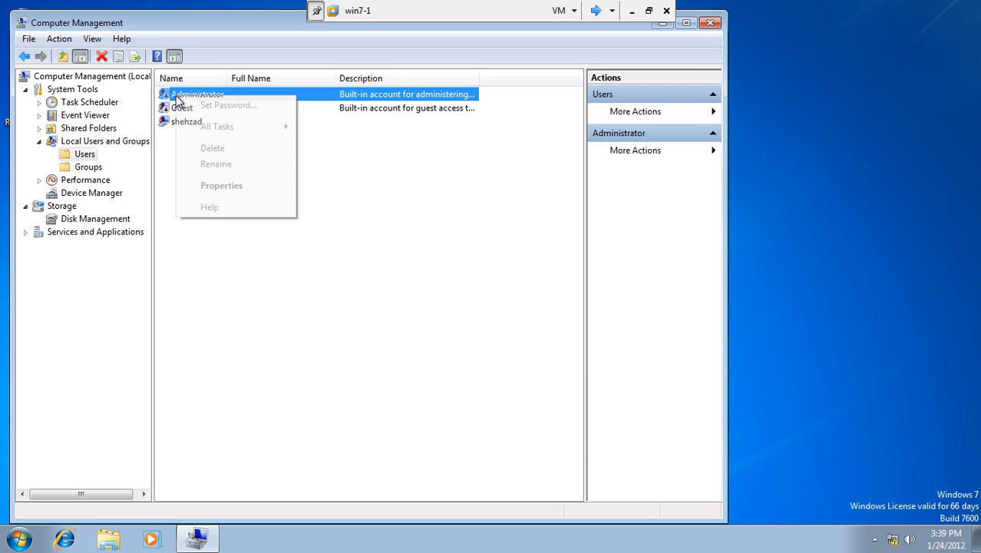
pyautogui.click(218, 185)
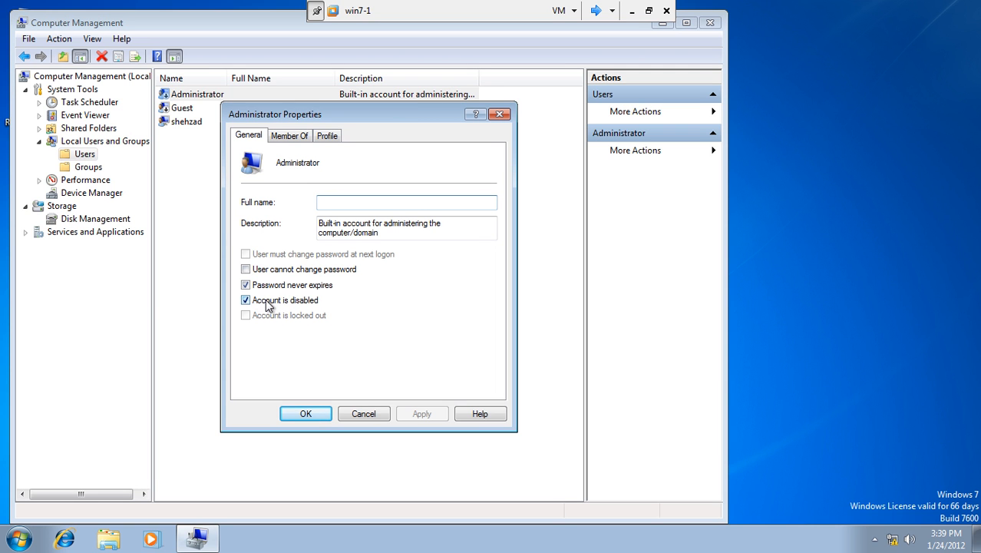
pyautogui.click(269, 302)
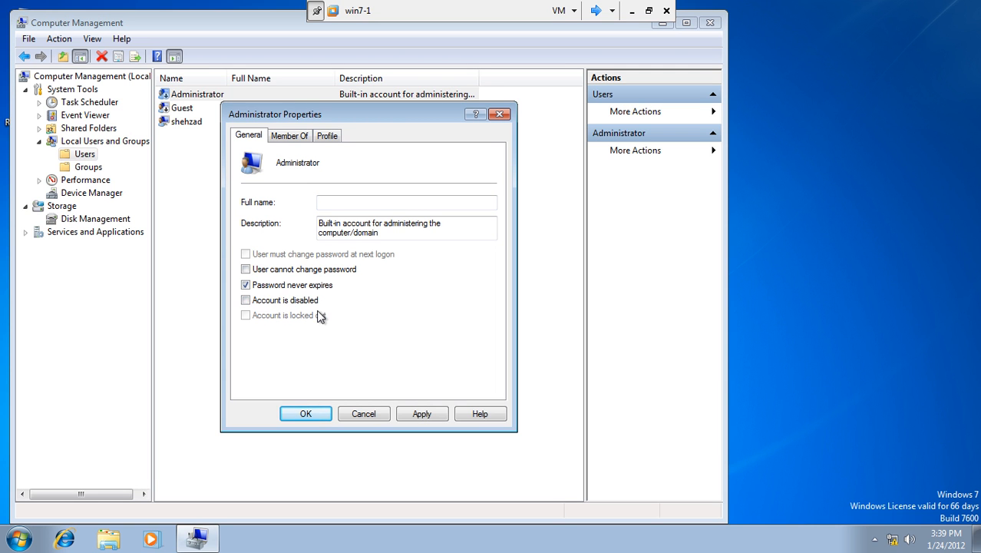
pyautogui.click(422, 413)
pyautogui.click(303, 414)
pyautogui.click(300, 416)
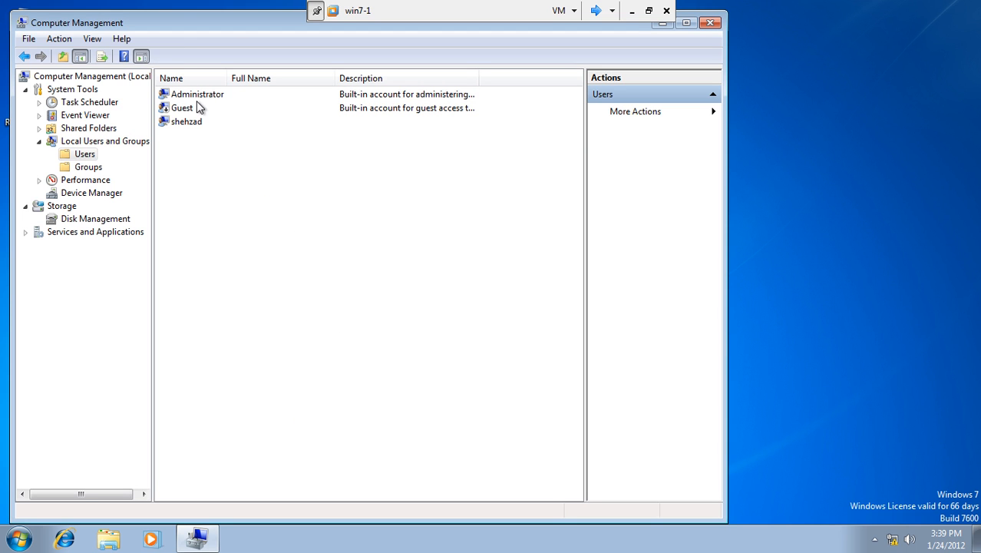
# Step: Set a new Administrator password and close Computer Management
pyautogui.rightClick(197, 95)
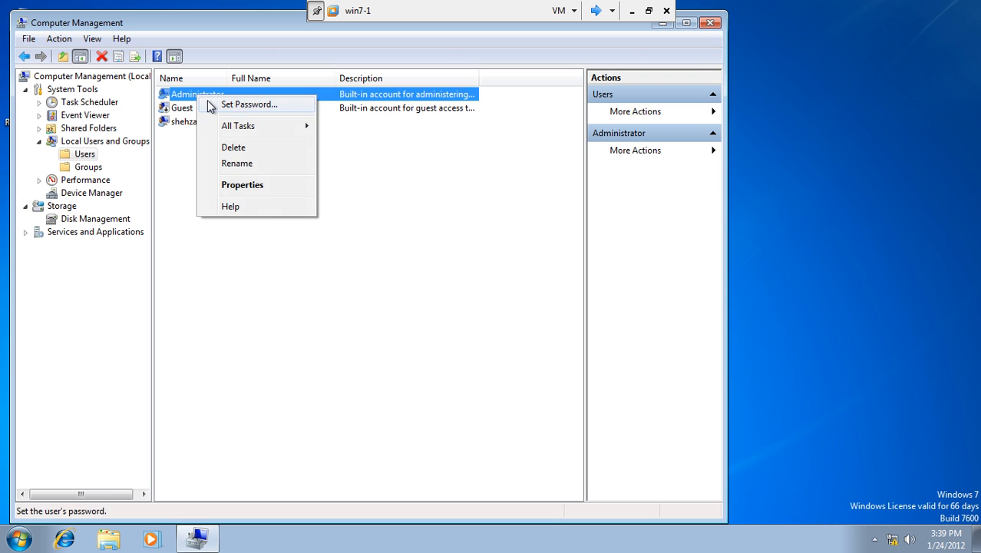
pyautogui.click(211, 106)
pyautogui.click(311, 341)
pyautogui.write('••')
pyautogui.press('Tab')
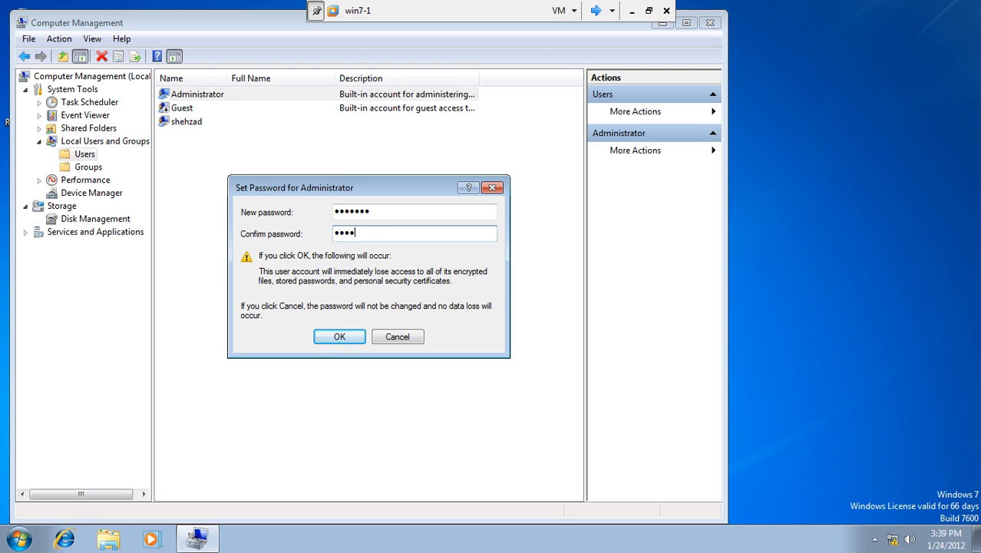
pyautogui.write('•••••••')
pyautogui.click(358, 337)
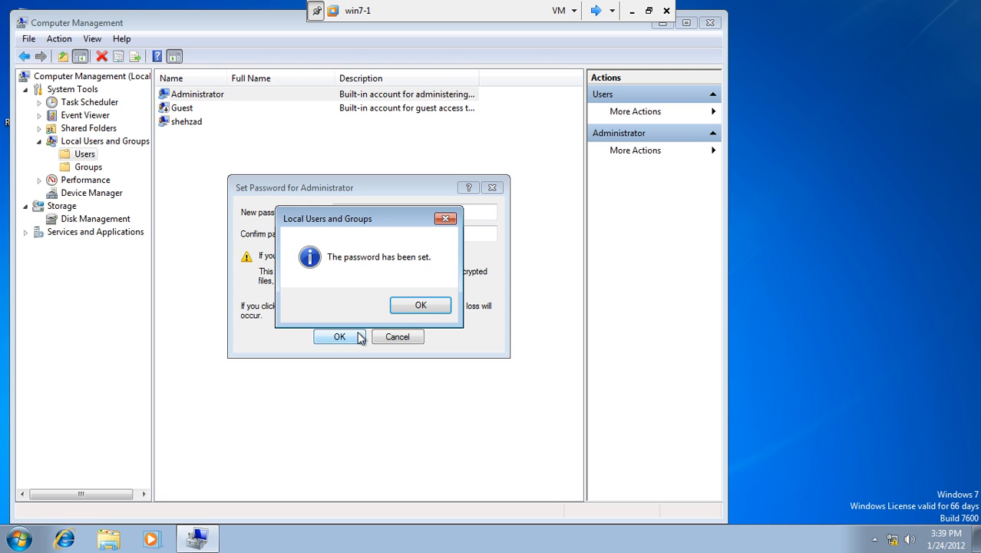
pyautogui.click(409, 307)
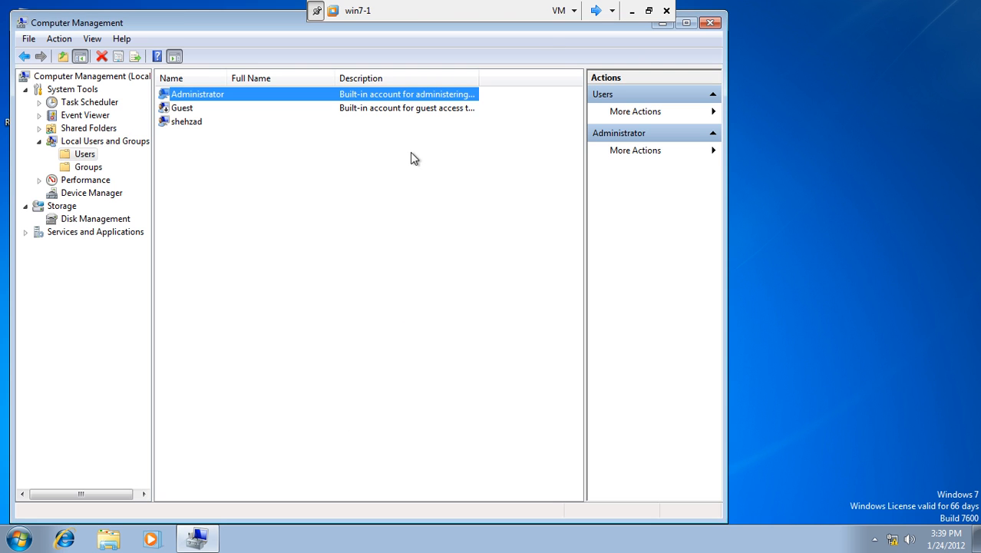
pyautogui.click(701, 24)
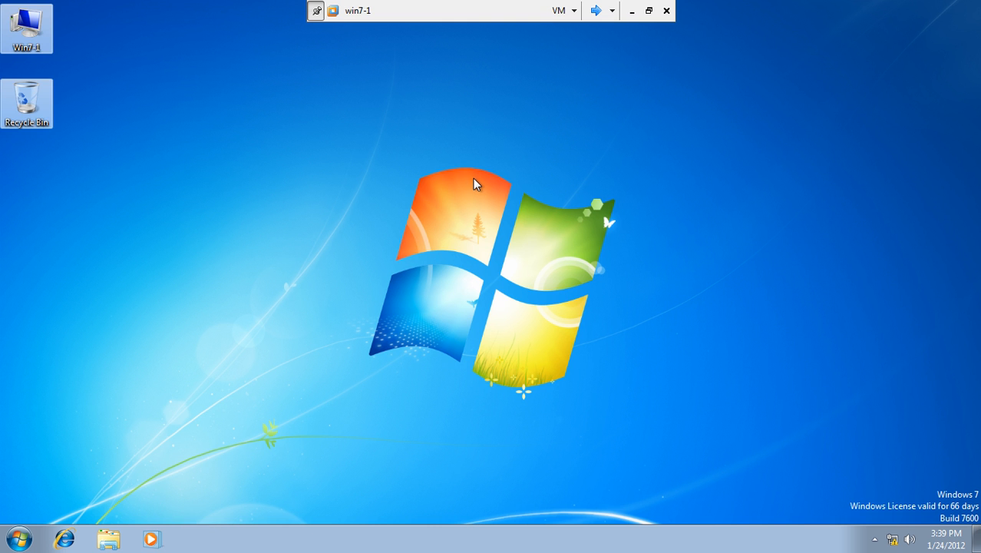
# Step: Switch user on win7-1 and log on as Administrator with its password
pyautogui.click(18, 538)
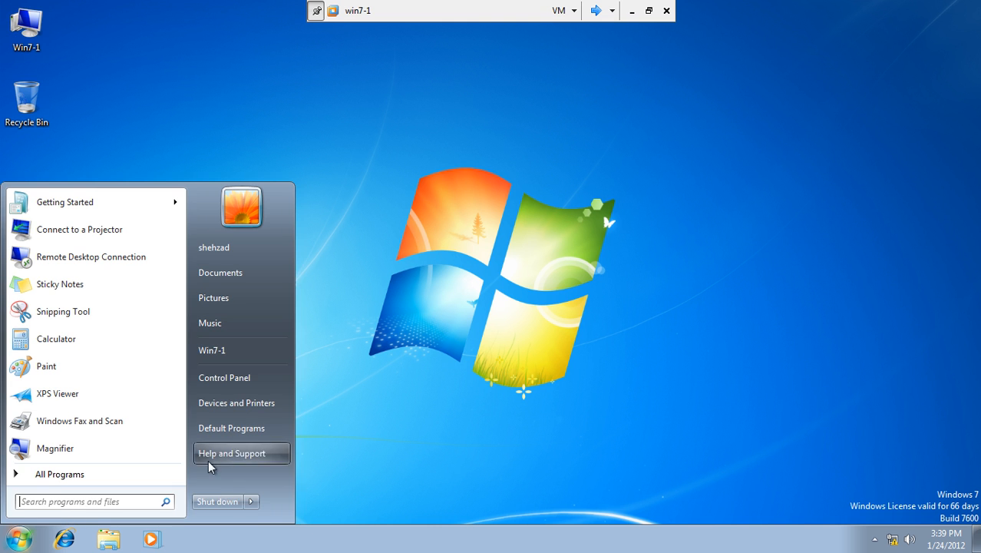
pyautogui.click(252, 502)
pyautogui.click(322, 437)
pyautogui.write('•••••••')
pyautogui.press('Return')
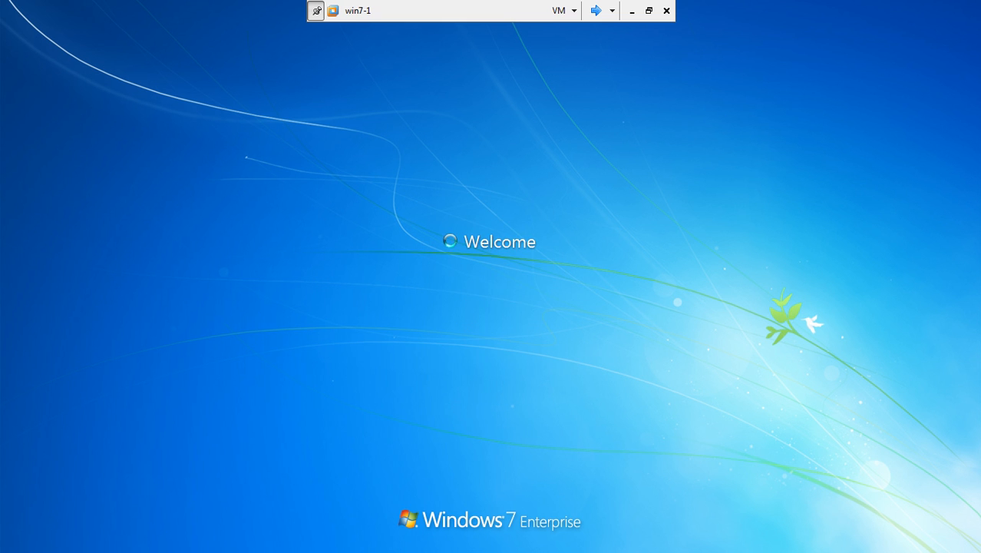
# Step: Sign in to Server1 as the domain Administrator using Ctrl+Alt+Del and the password
pyautogui.click(596, 10)
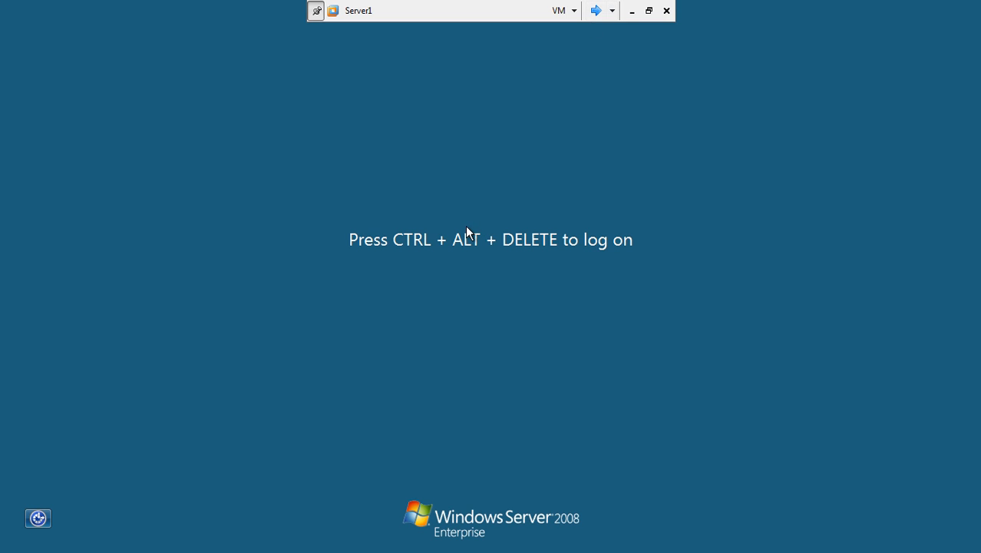
pyautogui.hotkey('ctrl', 'alt', 'Delete')
pyautogui.write('•••••••')
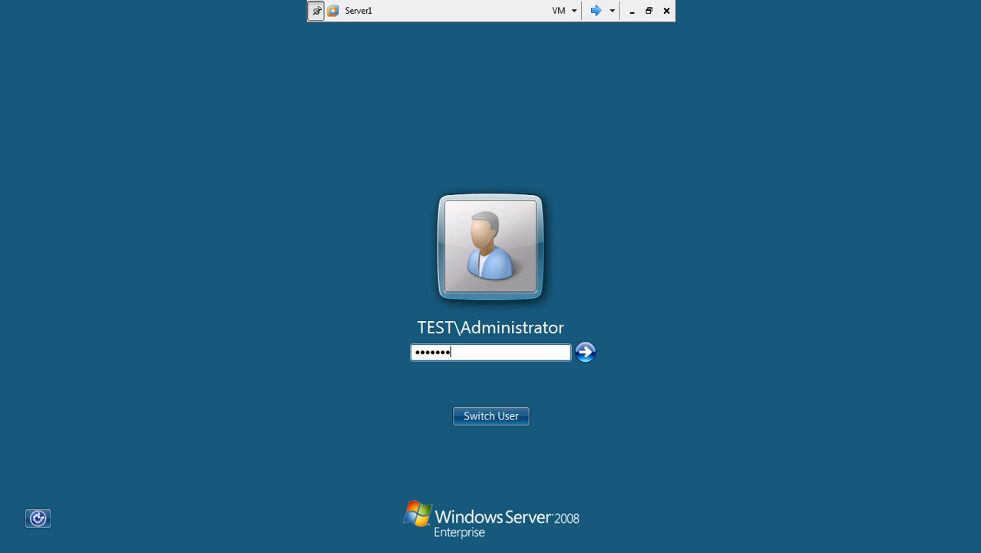
pyautogui.press('Return')
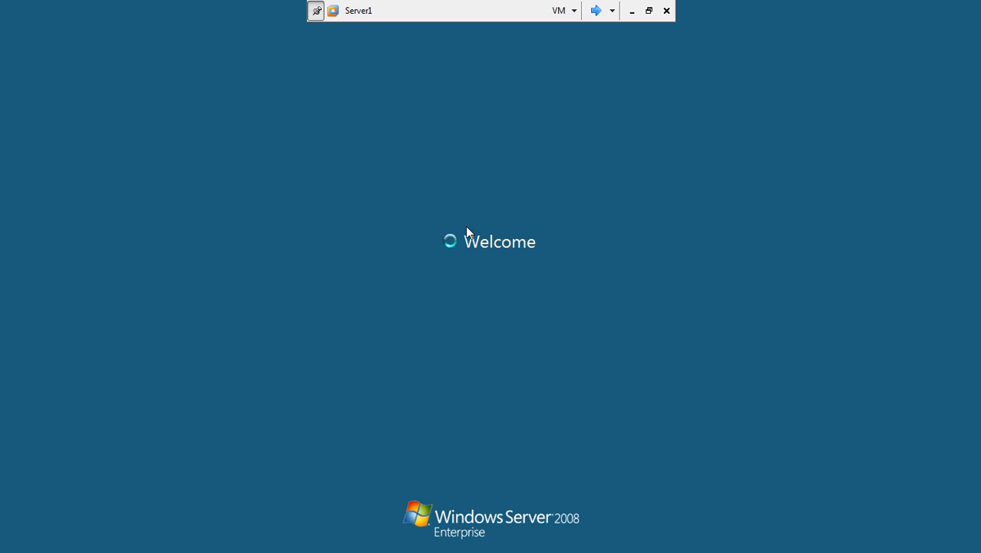
pyautogui.click(595, 10)
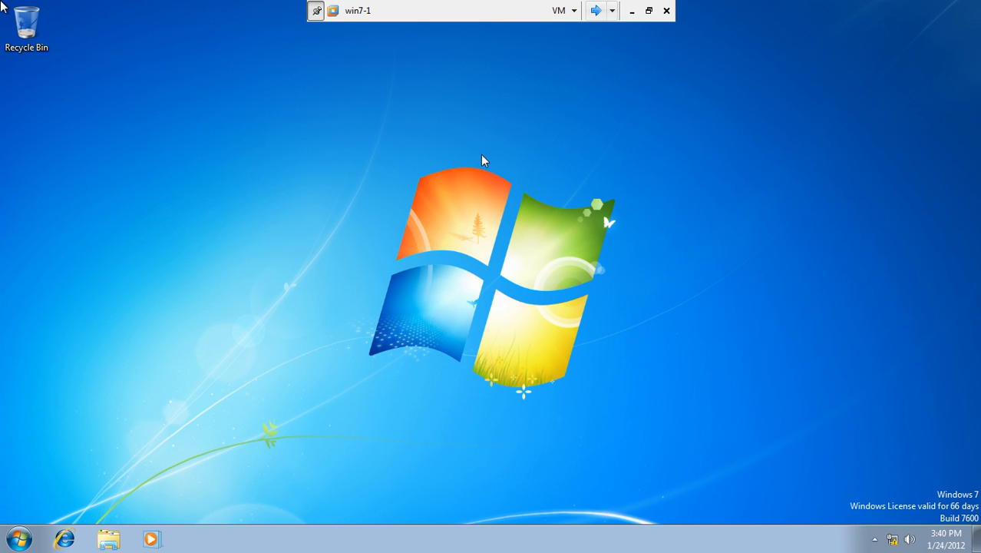
pyautogui.click(595, 10)
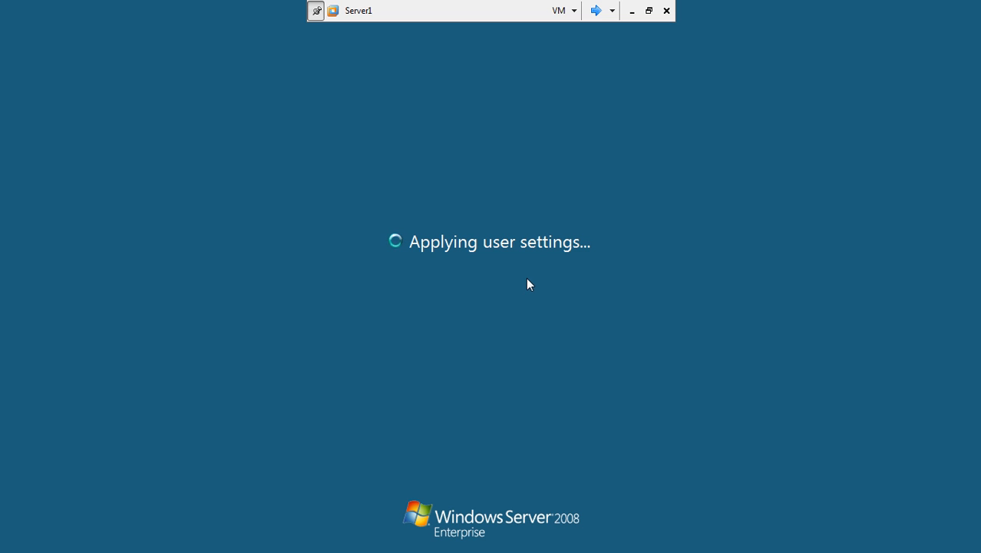
# Step: Open win7-1's Local Area Connection properties and turn off IPv6
pyautogui.click(596, 11)
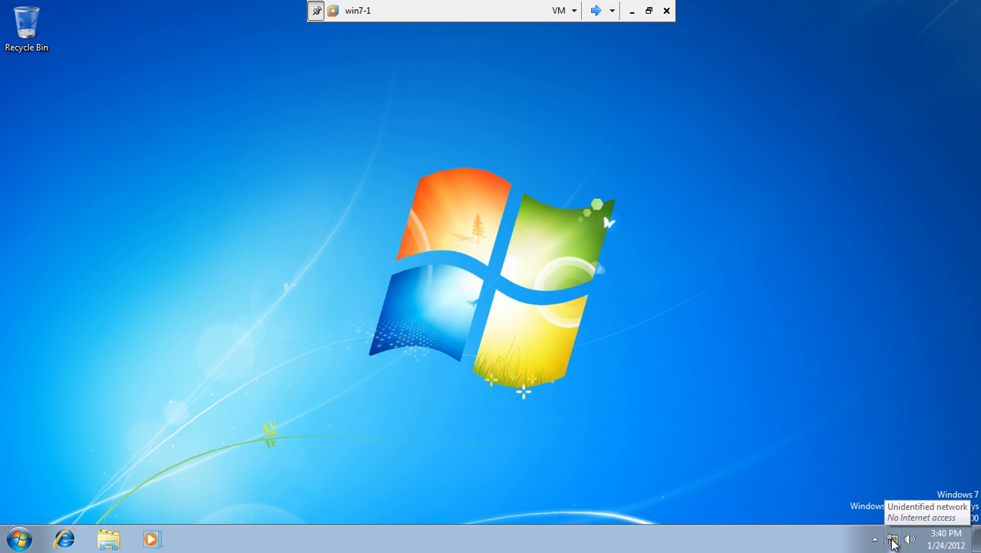
pyautogui.click(893, 541)
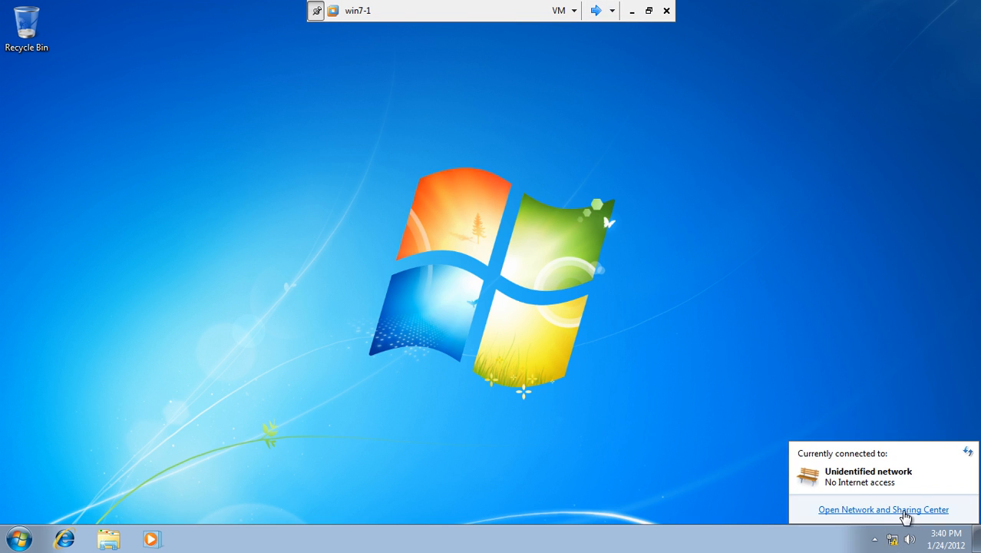
pyautogui.click(904, 509)
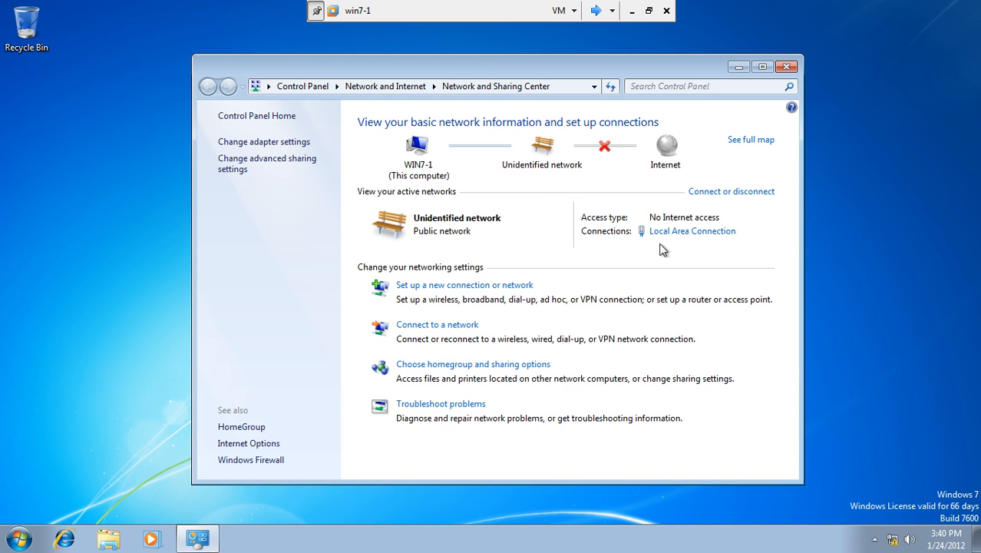
pyautogui.click(673, 232)
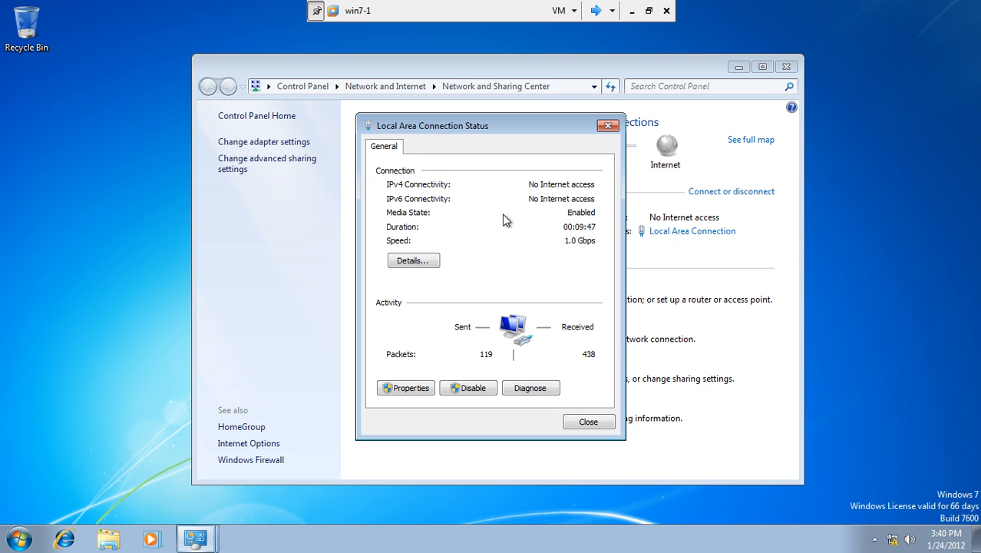
pyautogui.click(406, 389)
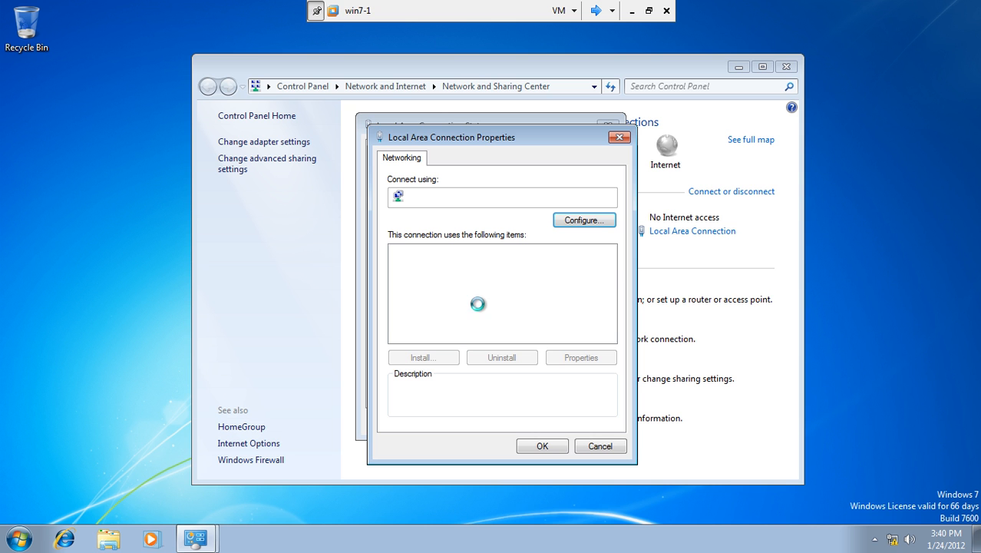
pyautogui.click(405, 290)
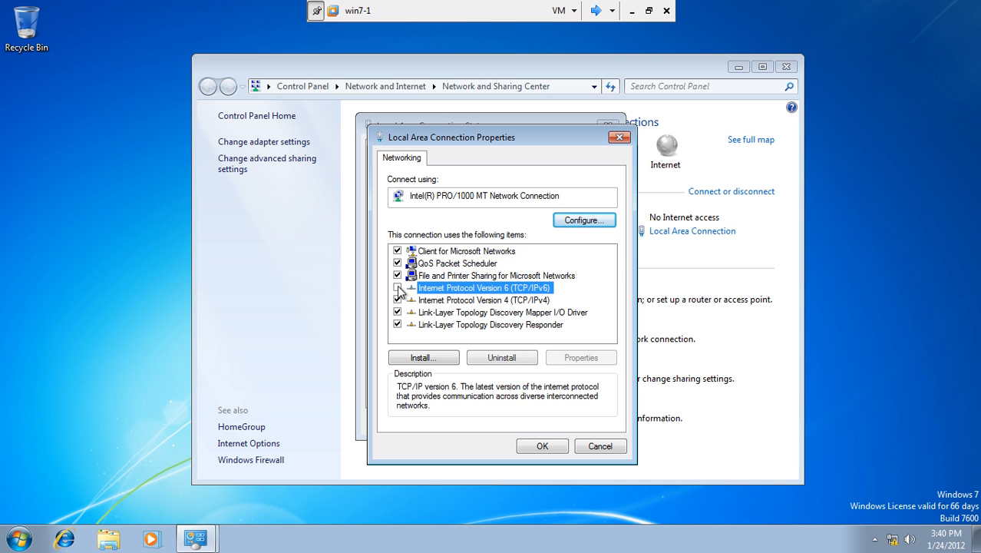
pyautogui.click(396, 288)
# Step: Give IPv4 static address 192.168.10.15, mask 255.255.255.0, and start entering the DNS server
pyautogui.click(415, 300)
pyautogui.click(583, 358)
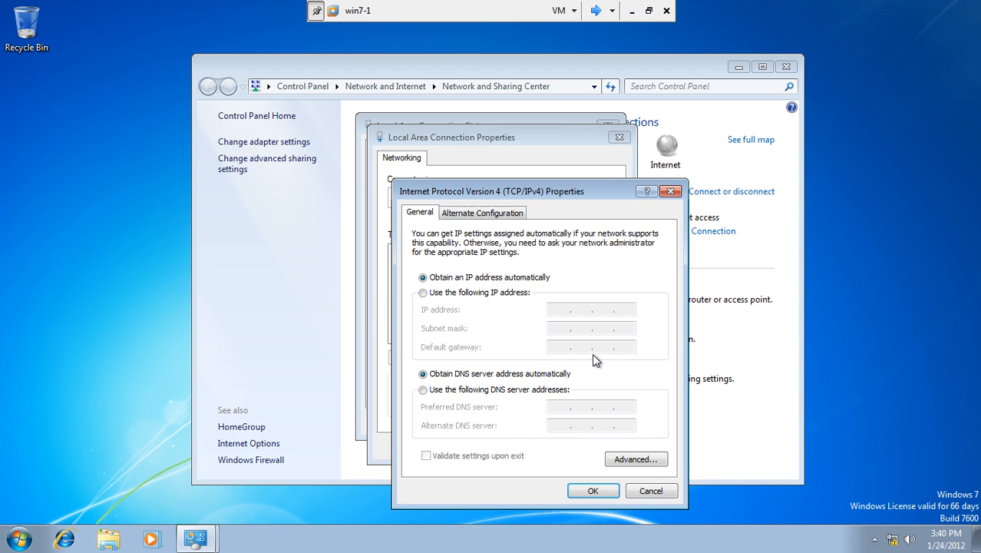
pyautogui.click(476, 294)
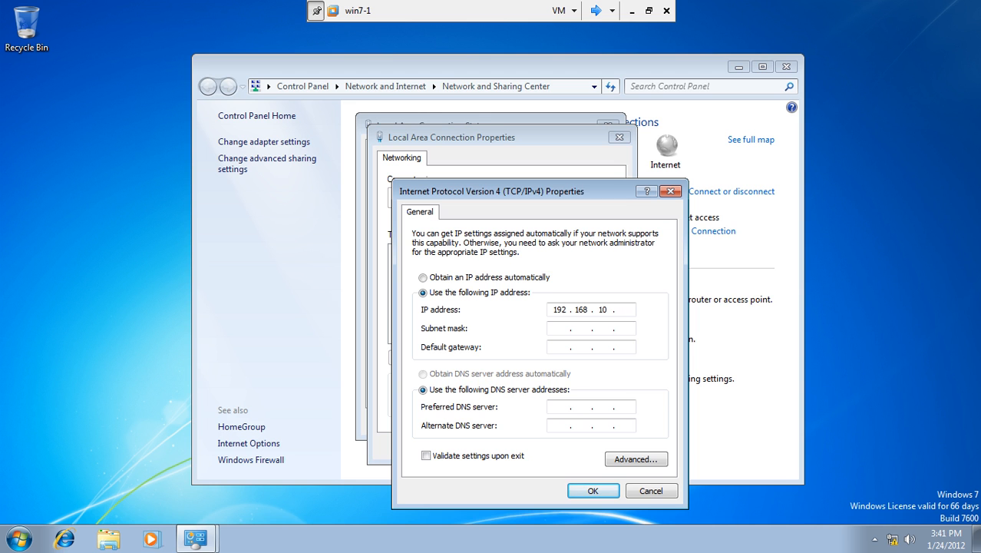
pyautogui.click(561, 329)
pyautogui.click(558, 407)
pyautogui.write('192 . 168 . 10 .')
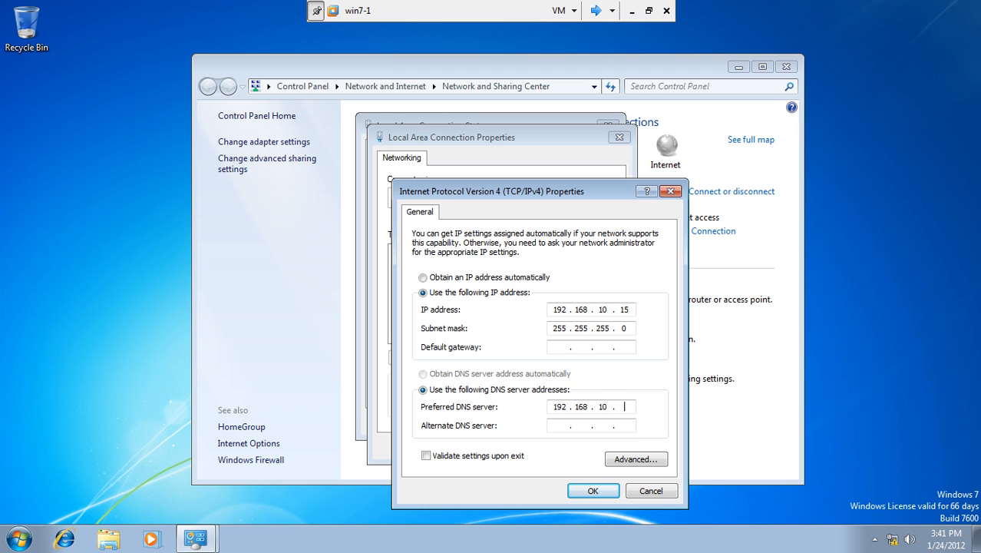
# Step: Run ipconfig in an administrator command prompt on Server1 to read its 192.168.10.1 address
pyautogui.click(596, 10)
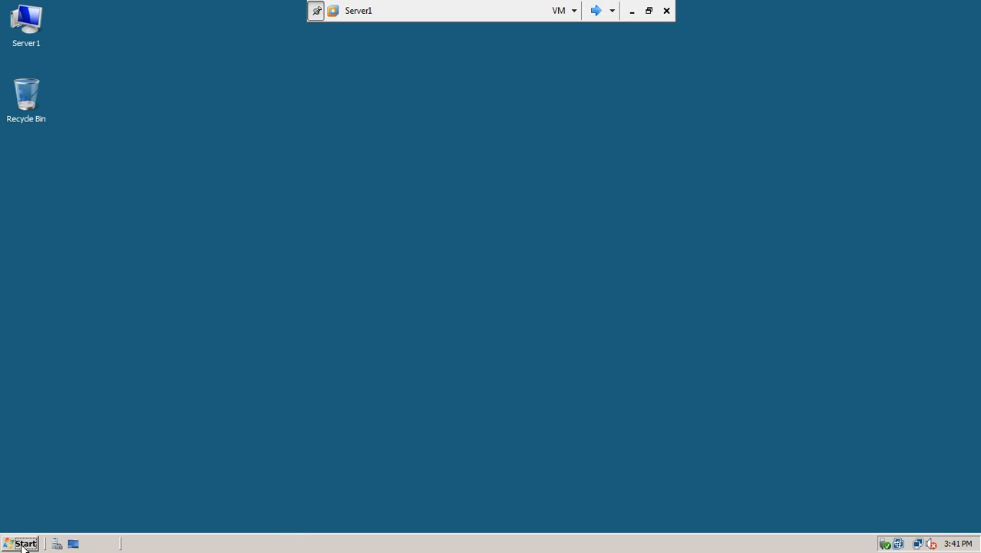
pyautogui.click(23, 543)
pyautogui.click(83, 222)
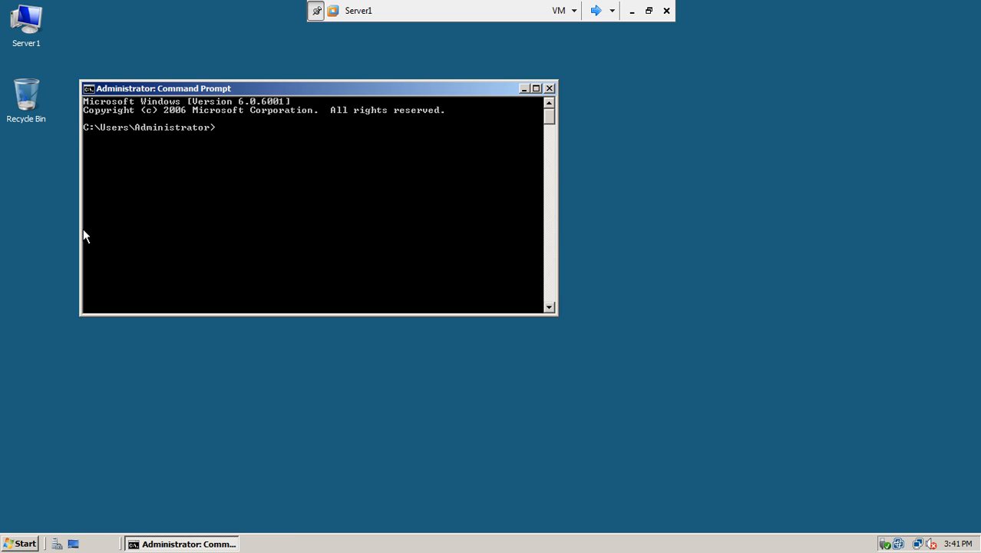
pyautogui.write('ipconfig')
pyautogui.press('Return')
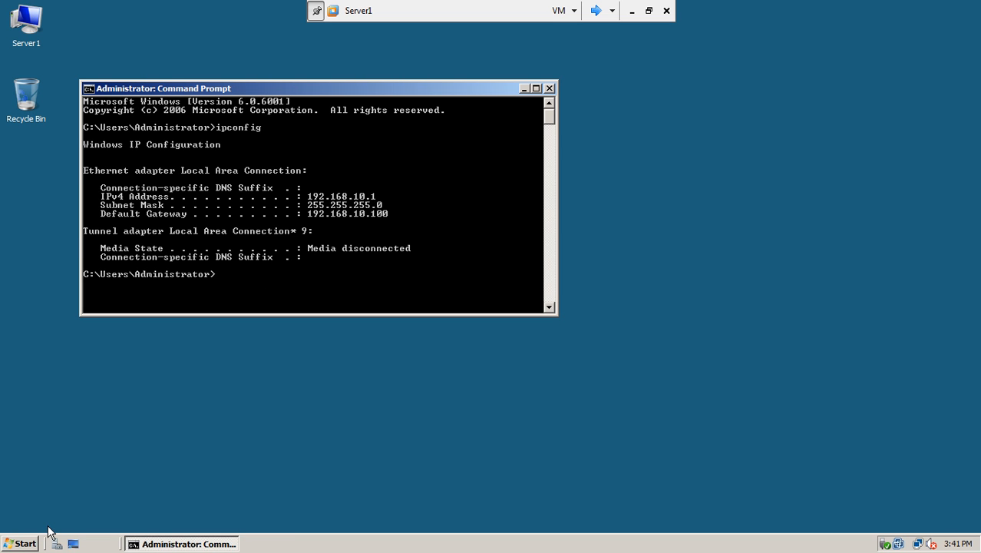
pyautogui.click(23, 543)
pyautogui.moveTo(241, 360)
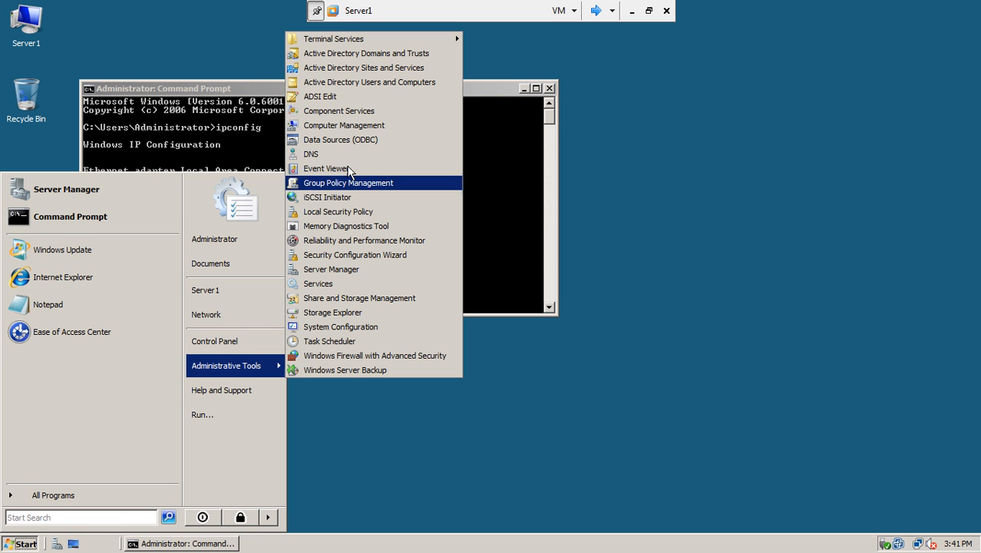
# Step: Save 192.168.10.1 as win7-1's preferred DNS and close all network windows
pyautogui.click(596, 11)
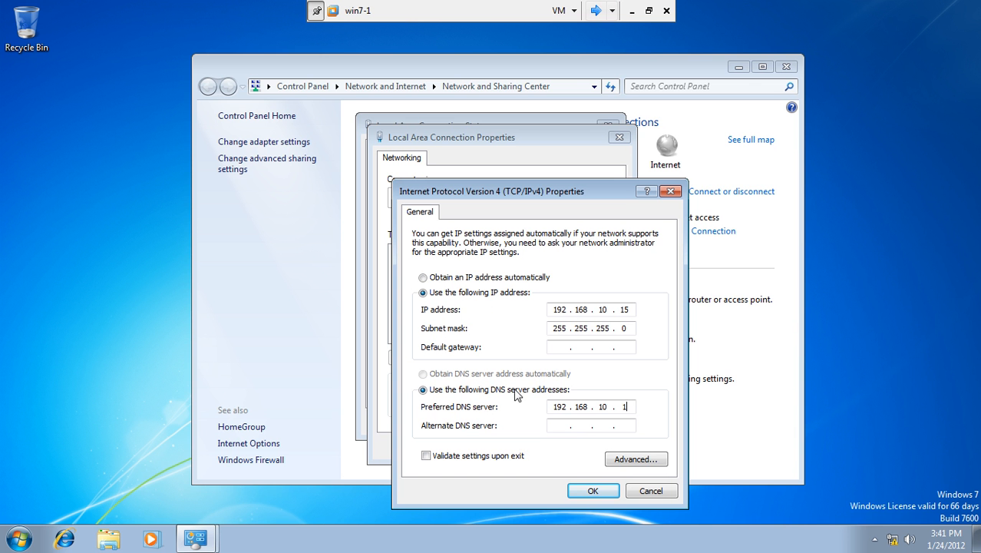
pyautogui.click(594, 491)
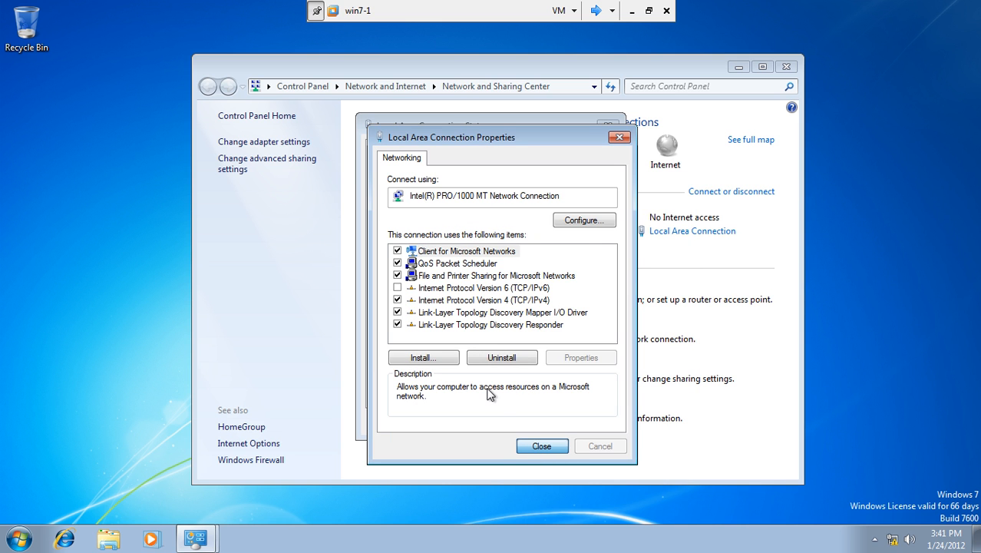
pyautogui.press('Return')
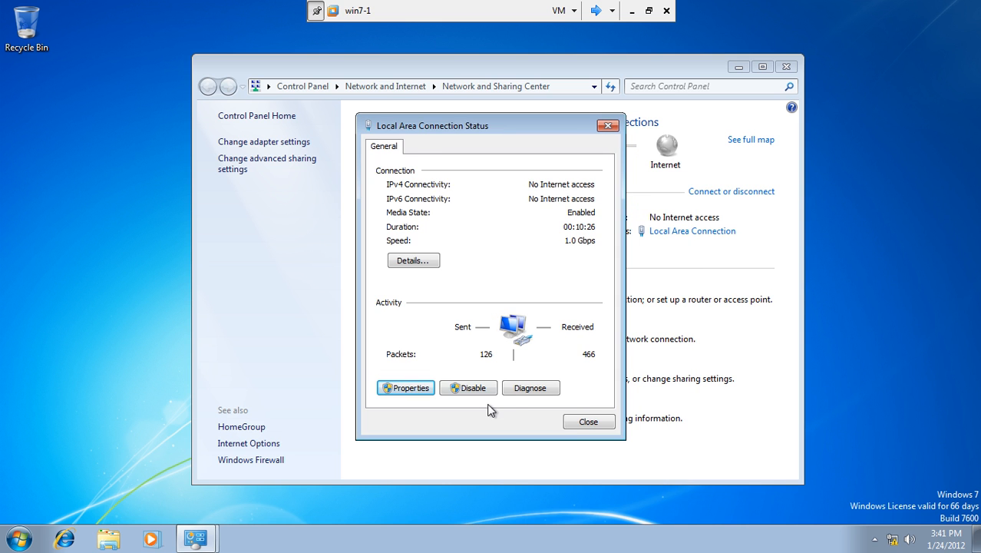
pyautogui.click(574, 422)
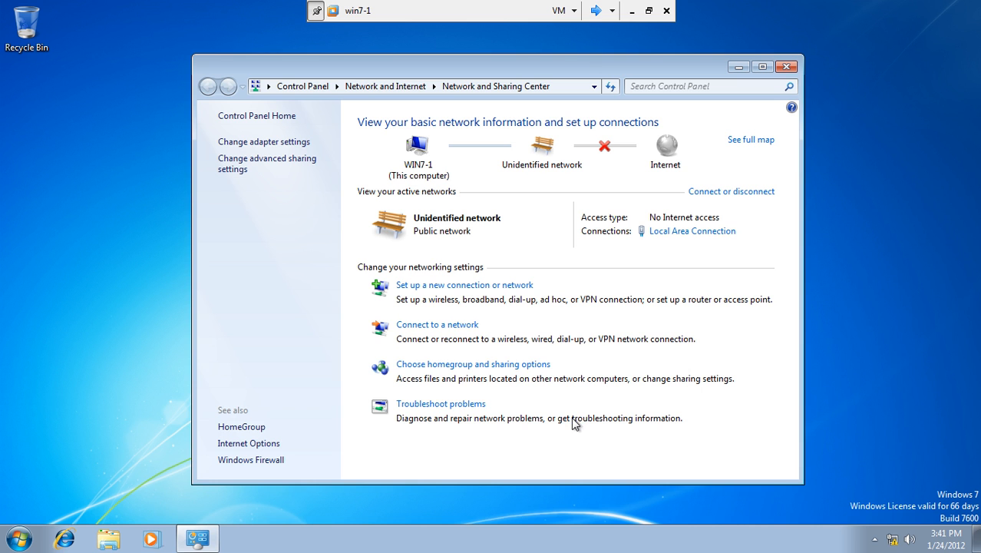
pyautogui.click(787, 71)
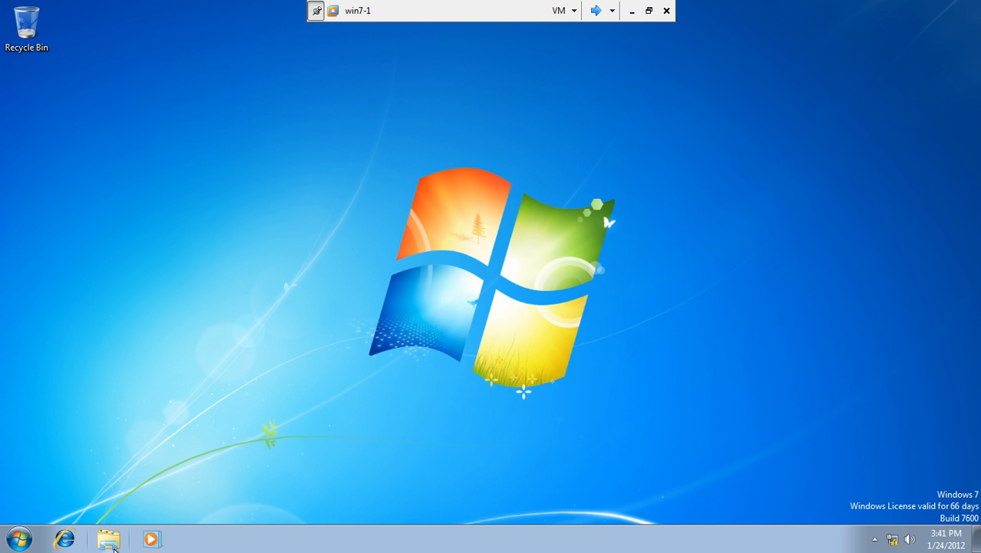
# Step: In an administrator command prompt on win7-1, run ipconfig and ping server1.test.com
pyautogui.click(31, 545)
pyautogui.click(101, 500)
pyautogui.press('Escape')
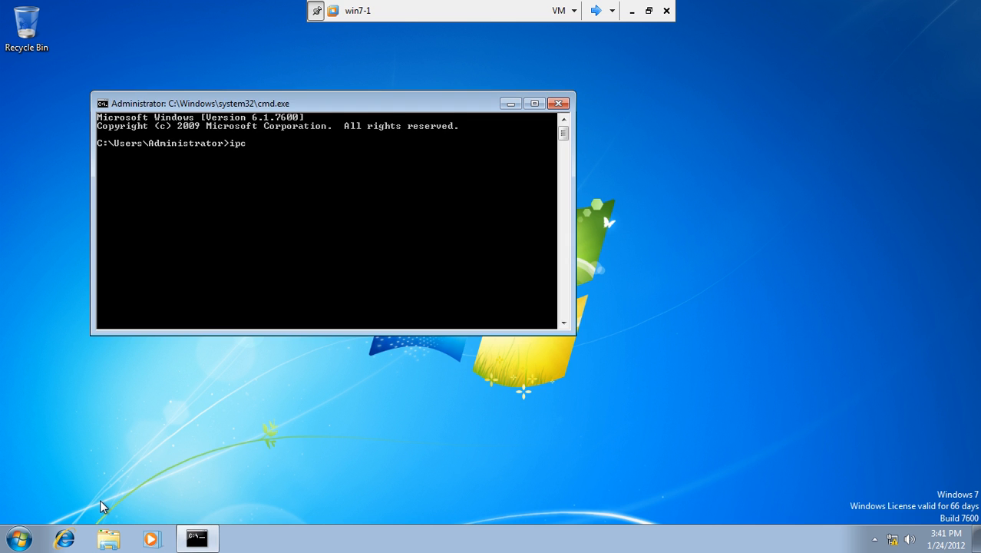
pyautogui.press('Return')
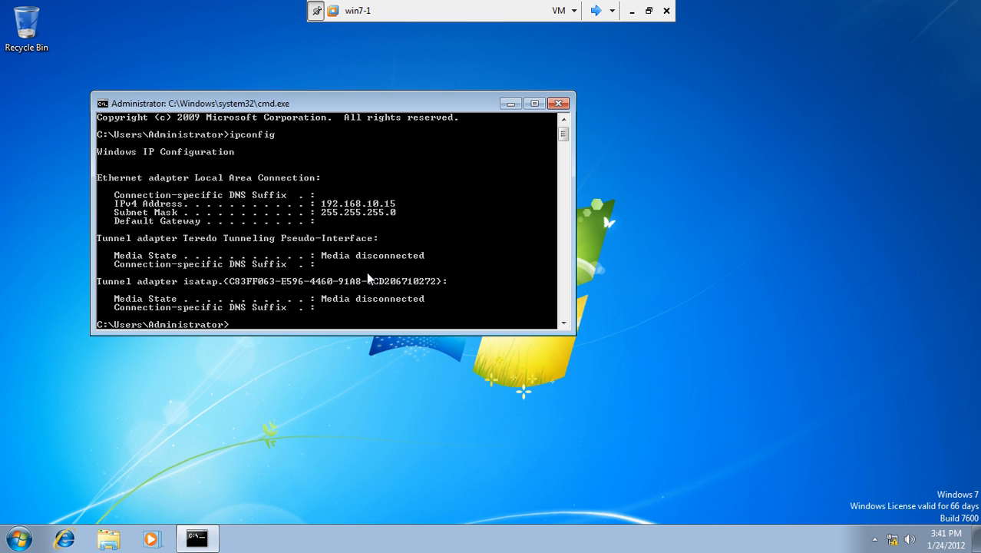
pyautogui.write('ping server1.test.com')
pyautogui.press('Return')
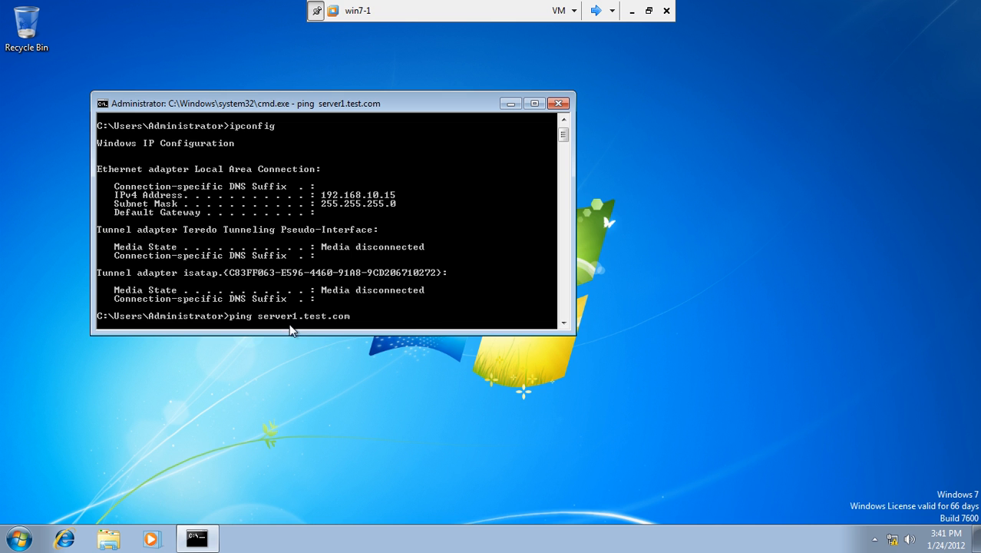
# Step: Run ipconfig /all on Server1, showing DNS server 127.0.0.1
pyautogui.click(595, 11)
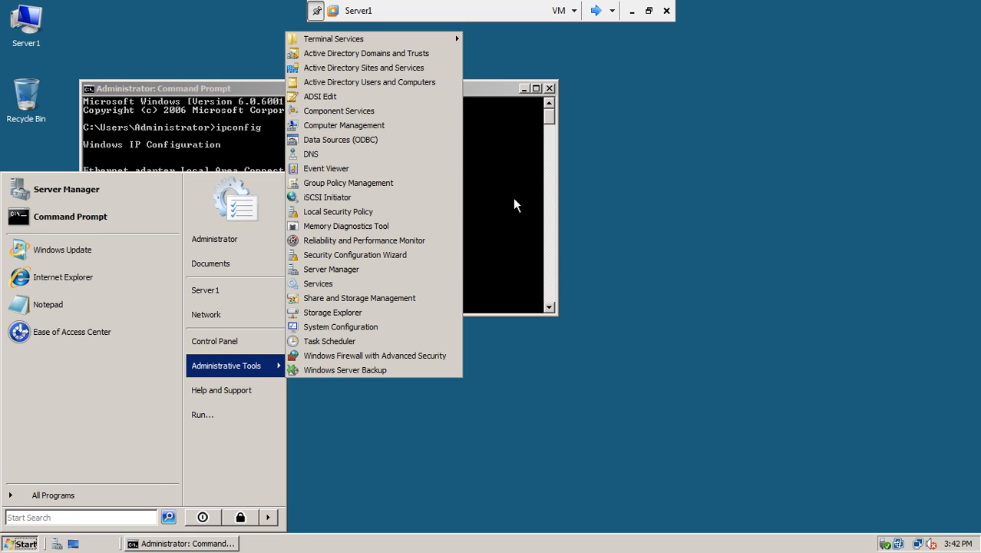
pyautogui.click(537, 175)
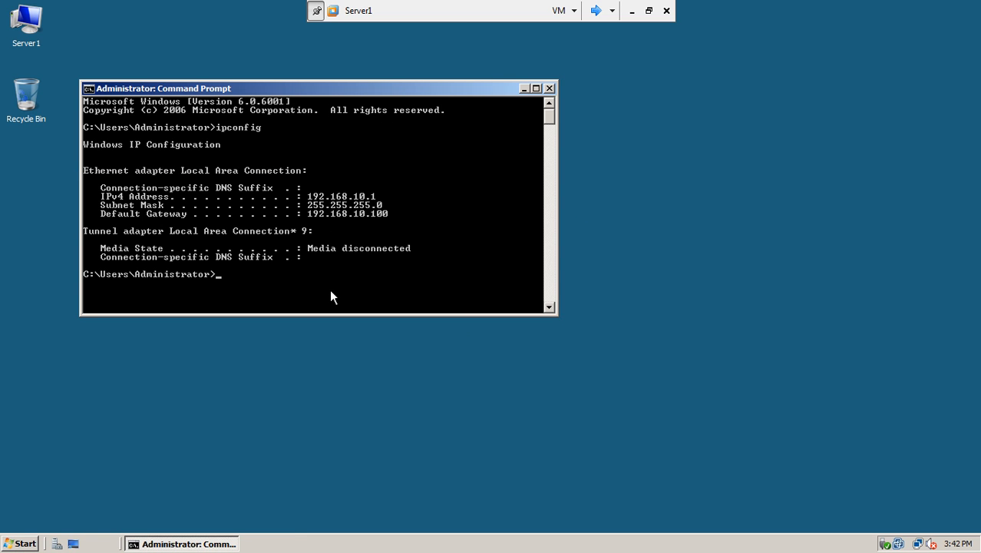
pyautogui.press('Up')
pyautogui.write('/all')
pyautogui.press('Return')
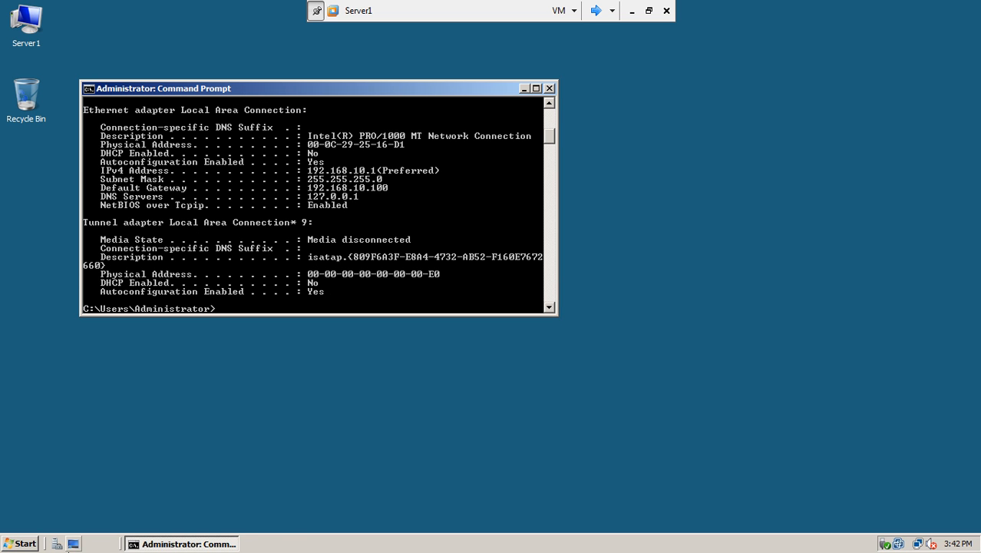
# Step: Launch Active Directory Users and Computers on Server1, then return to win7-1
pyautogui.click(40, 545)
pyautogui.moveTo(211, 367)
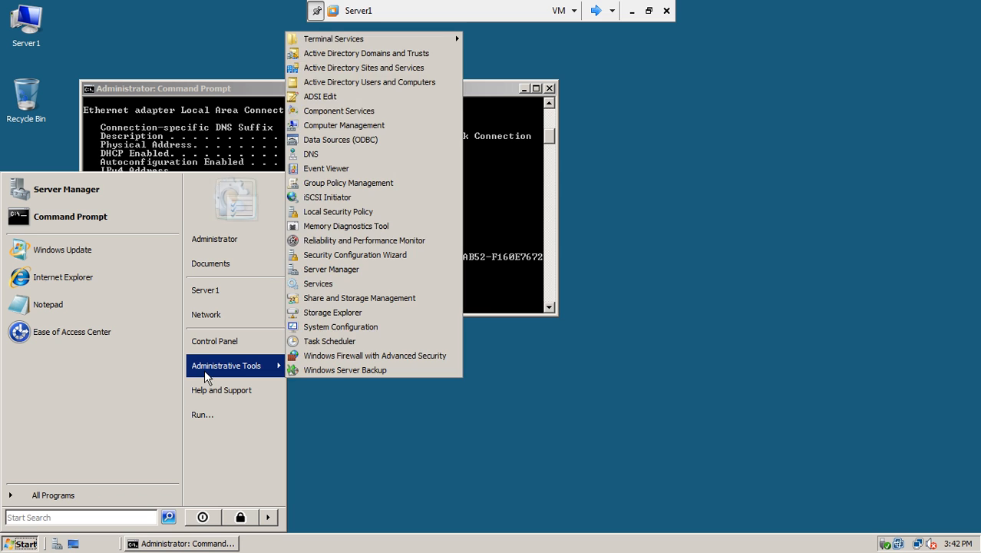
pyautogui.click(395, 82)
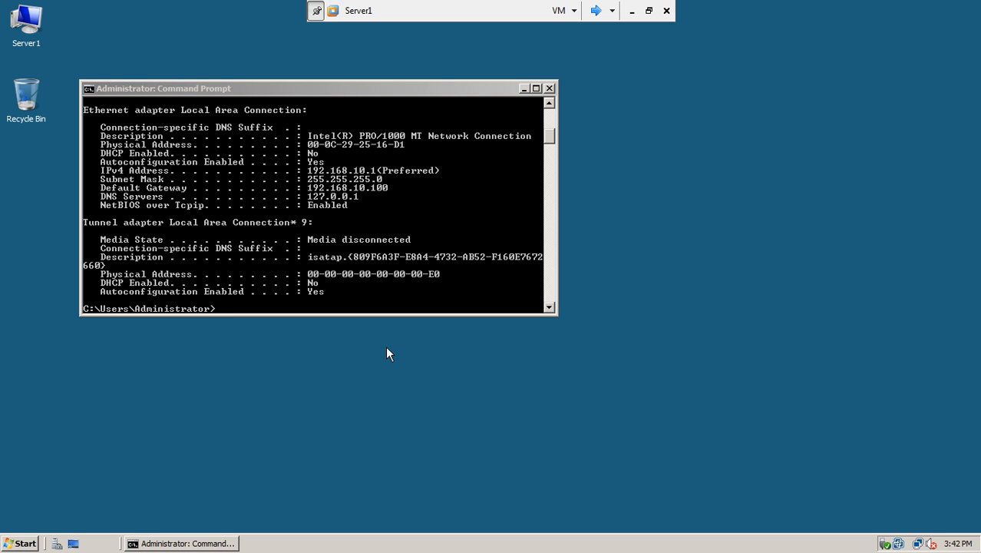
pyautogui.moveTo(373, 92); pyautogui.dragTo(528, 147)
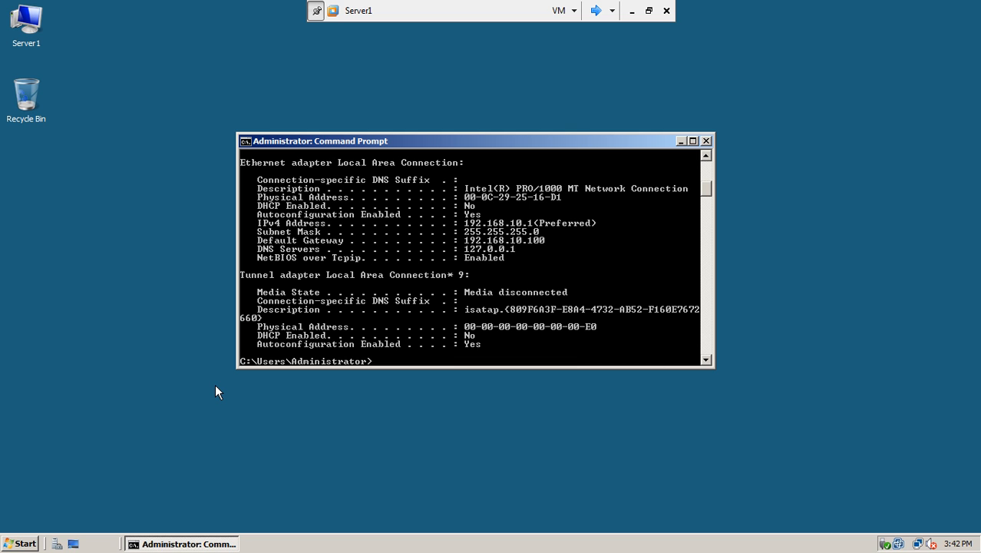
pyautogui.click(31, 543)
pyautogui.moveTo(212, 365)
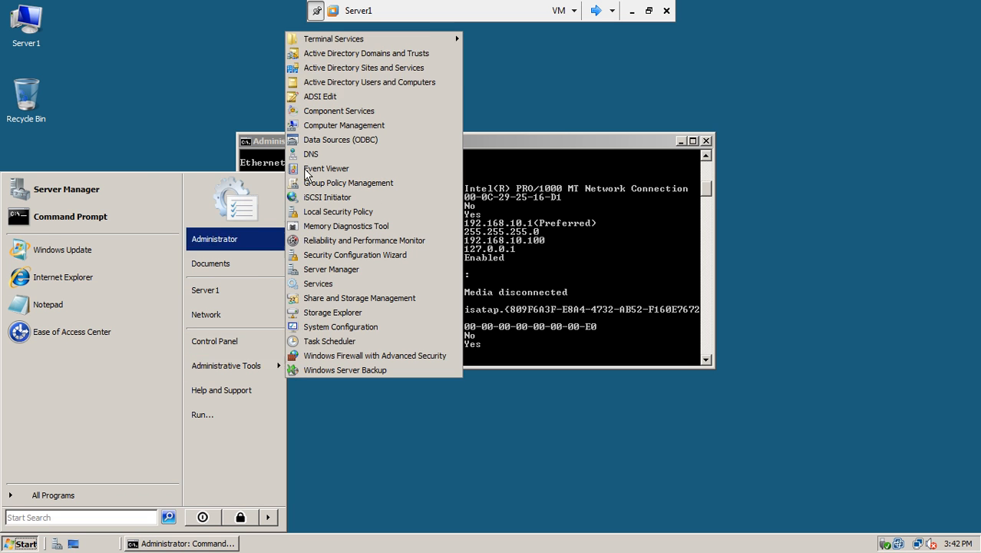
pyautogui.click(368, 83)
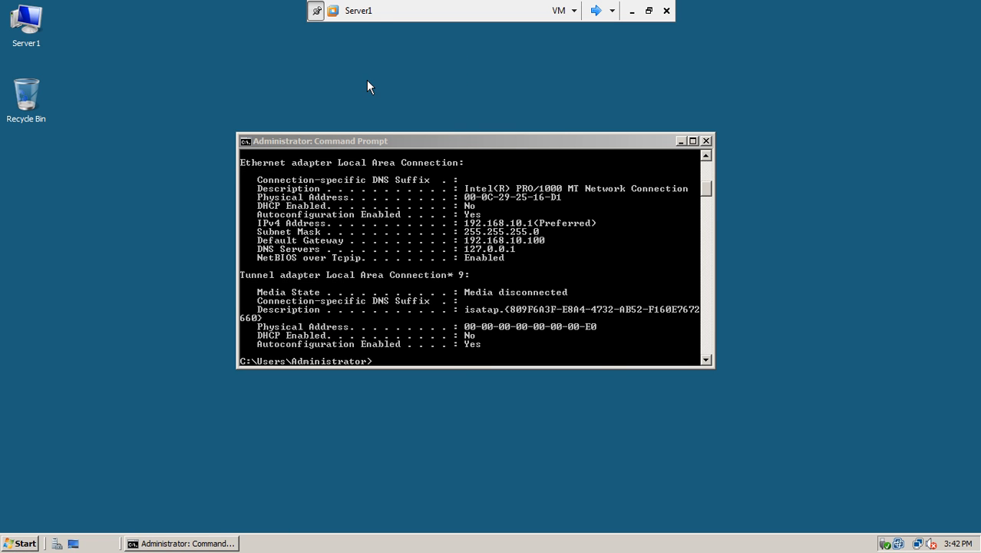
pyautogui.click(596, 10)
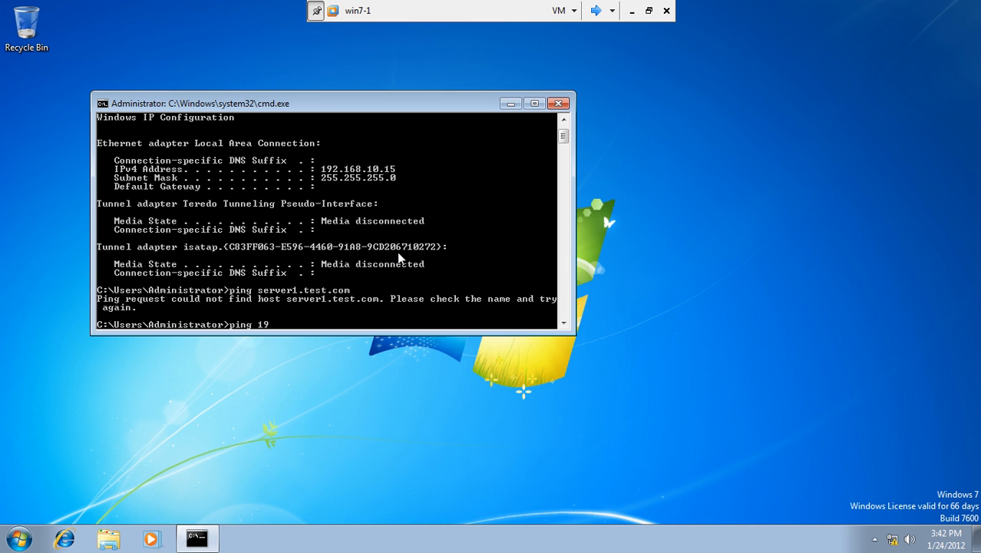
# Step: Ping 192.168.10.1 from win7-1 and add a Computer icon to the desktop
pyautogui.write('.10.1')
pyautogui.press('Return')
pyautogui.click(19, 538)
pyautogui.rightClick(223, 351)
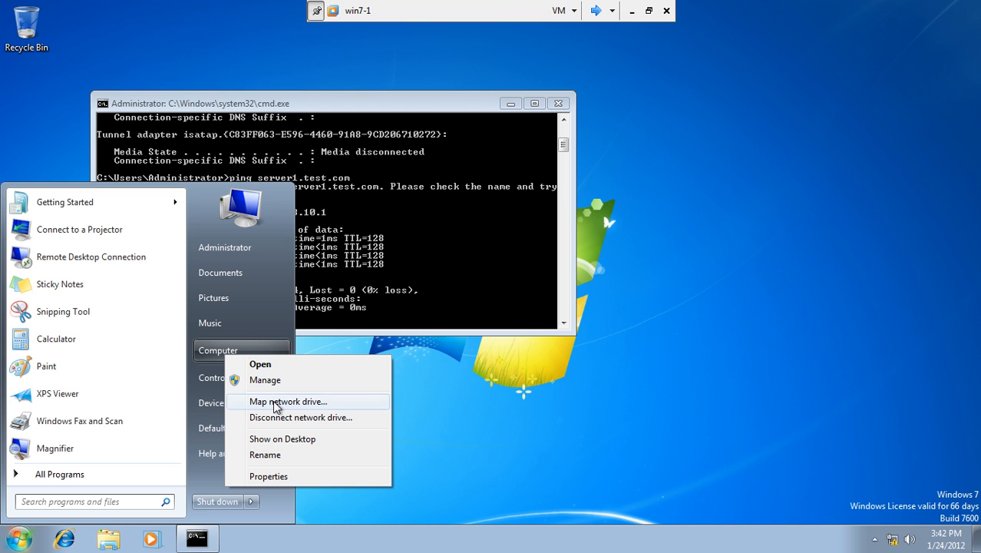
pyautogui.click(279, 440)
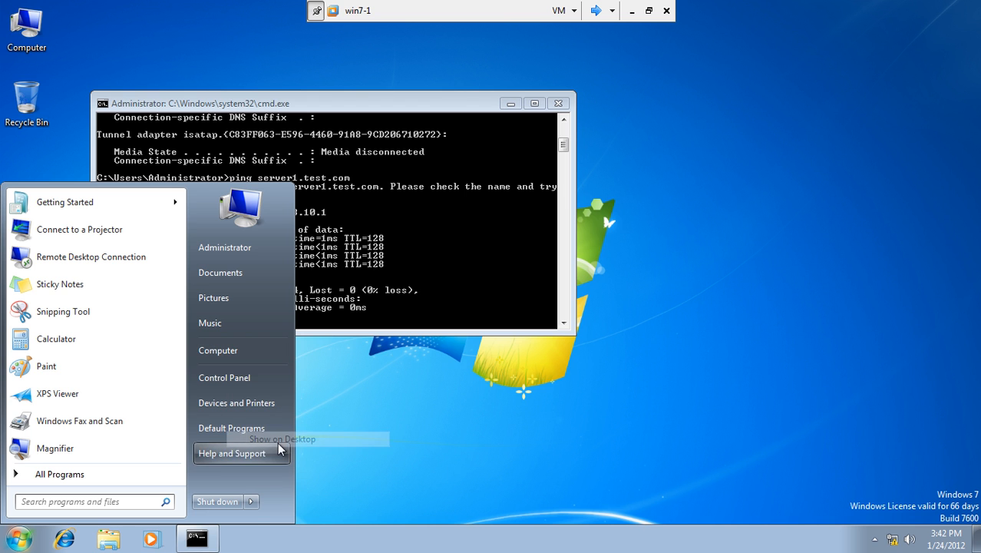
# Step: In win7-1's system properties, set domain membership to test.com
pyautogui.rightClick(31, 32)
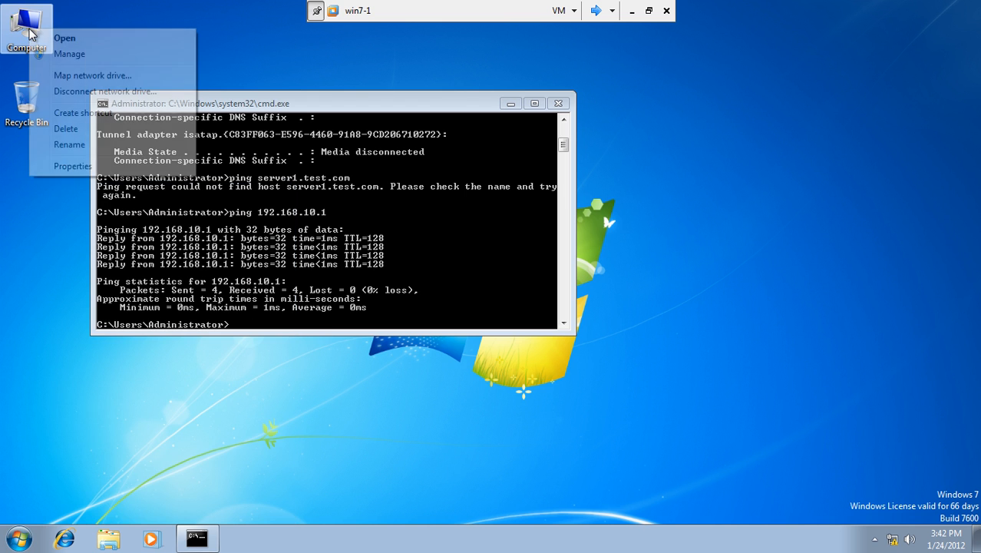
pyautogui.click(73, 166)
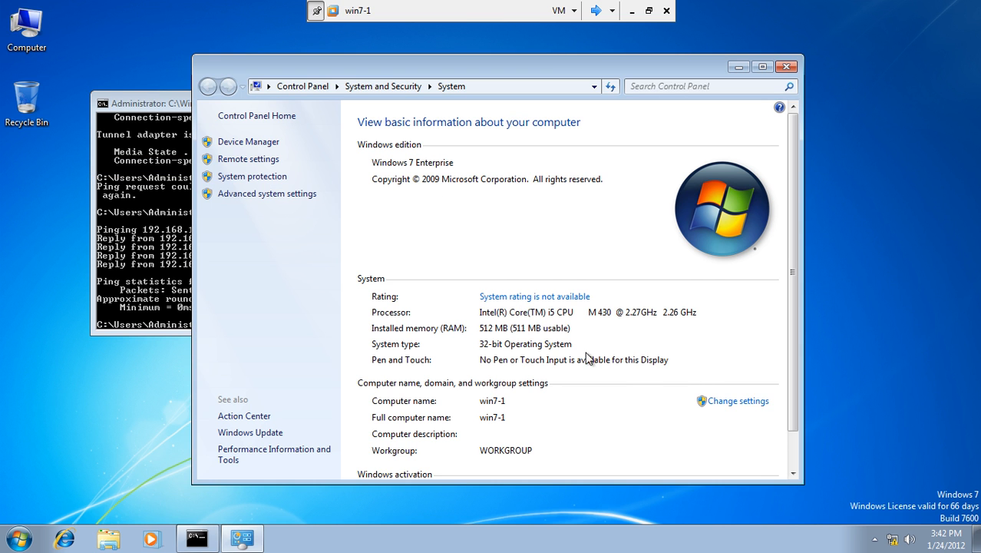
pyautogui.click(729, 401)
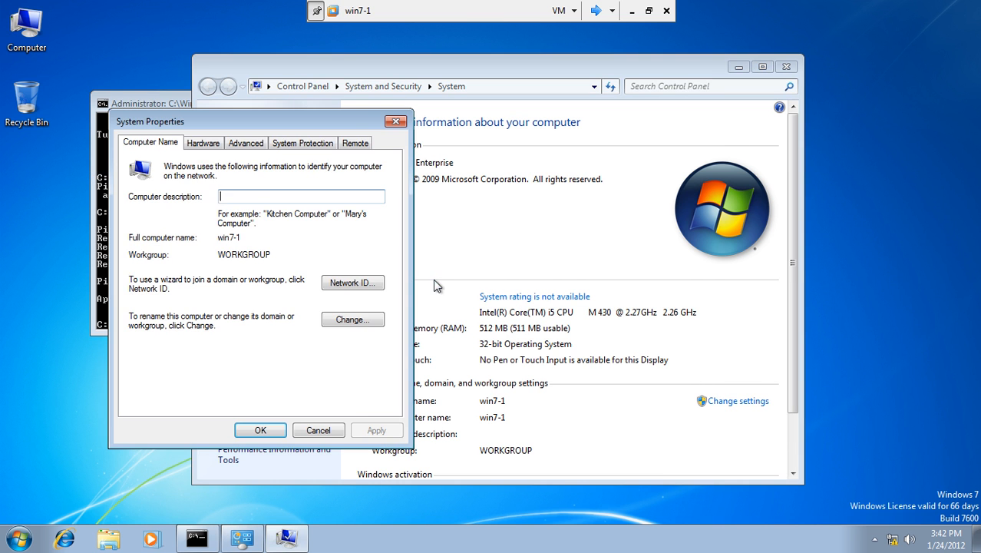
pyautogui.click(357, 324)
pyautogui.click(160, 311)
pyautogui.click(174, 326)
pyautogui.write('test.com')
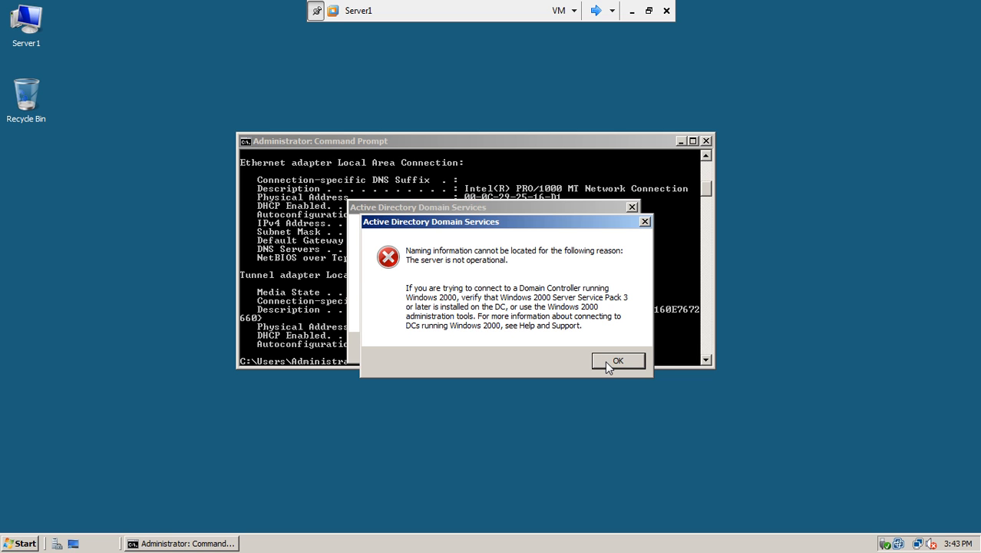
# Step: Dismiss Server1's Active Directory errors, close the command prompt and both AD consoles, and refresh the desktop
pyautogui.click(607, 366)
pyautogui.click(596, 349)
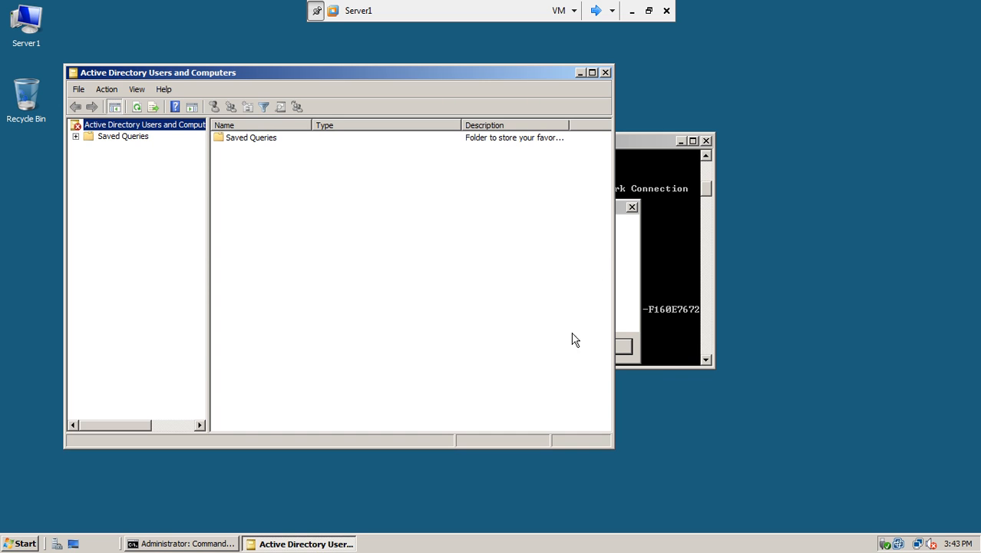
pyautogui.click(628, 346)
pyautogui.click(706, 140)
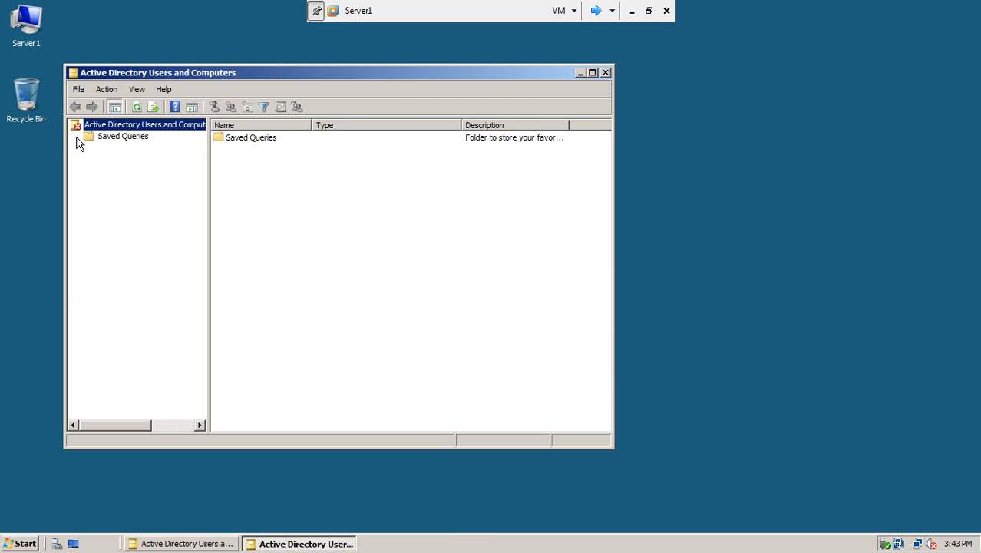
pyautogui.click(106, 139)
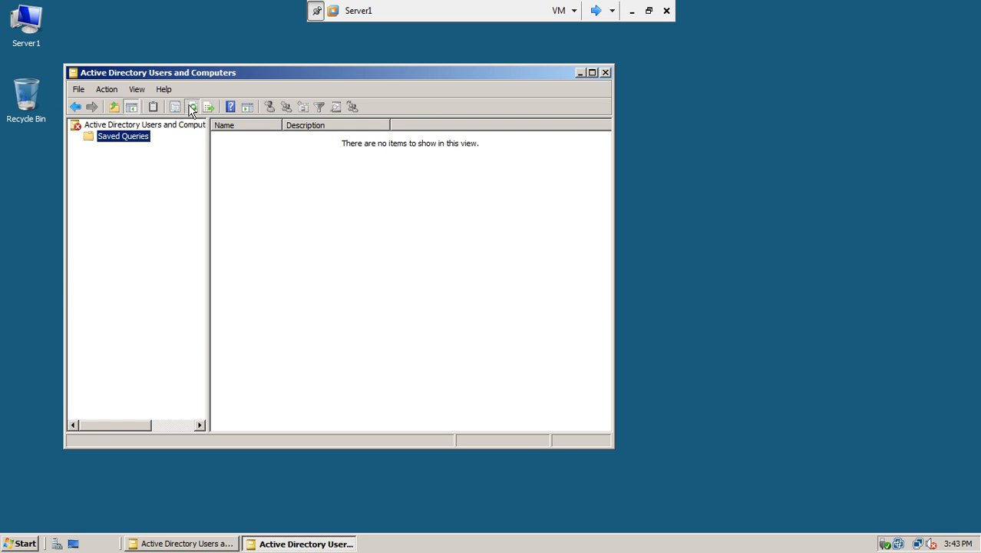
pyautogui.click(604, 73)
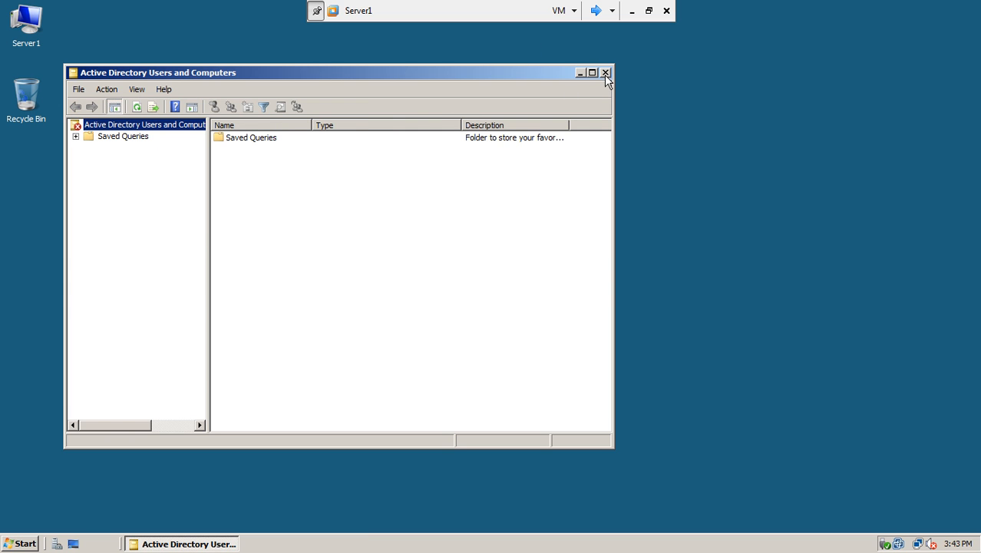
pyautogui.click(604, 74)
pyautogui.rightClick(349, 200)
pyautogui.click(369, 232)
# Step: Dismiss win7-1's domain controller error and exit full screen
pyautogui.click(595, 10)
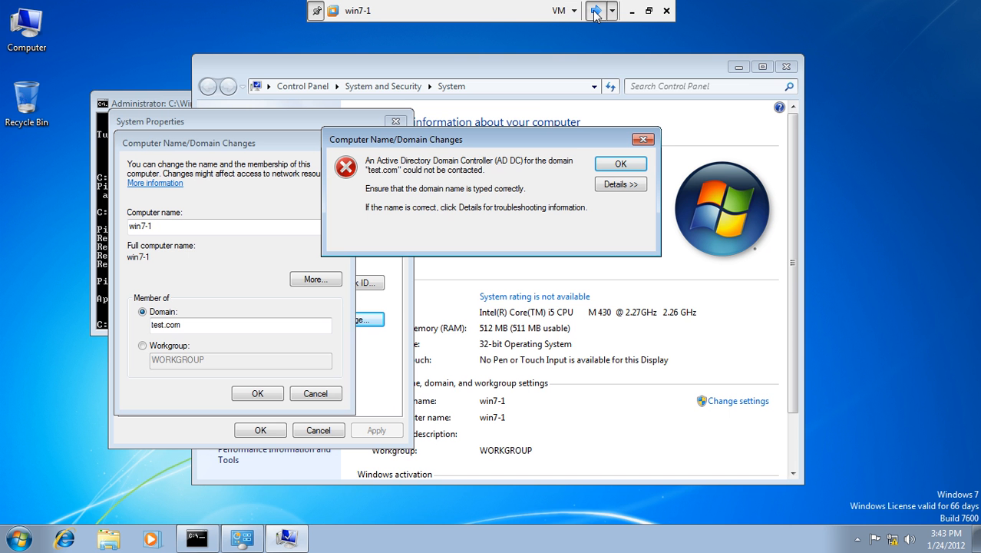
pyautogui.click(624, 164)
pyautogui.click(648, 11)
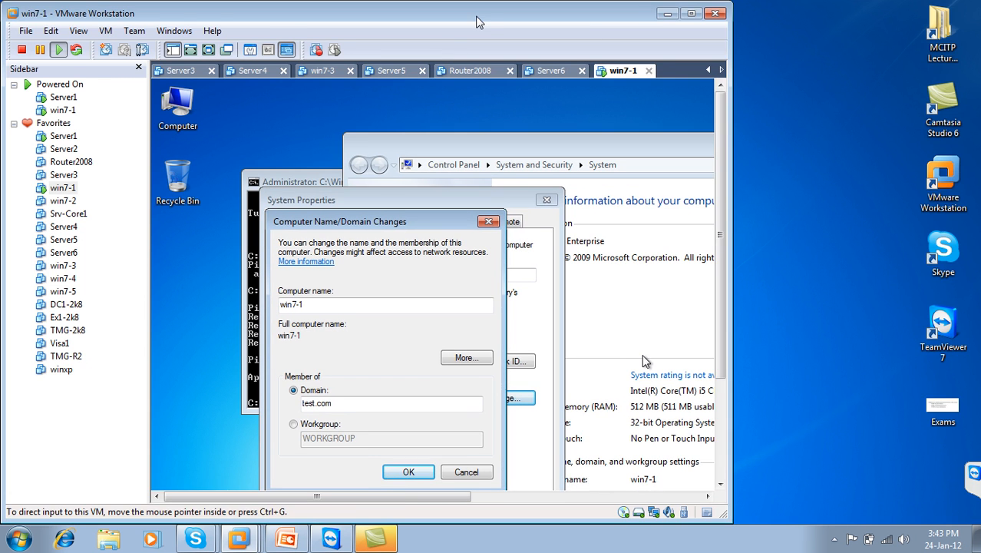
# Step: Maximize Workstation, power on Server2 from its tab, and return to the Server1 tab
pyautogui.doubleClick(475, 16)
pyautogui.click(330, 67)
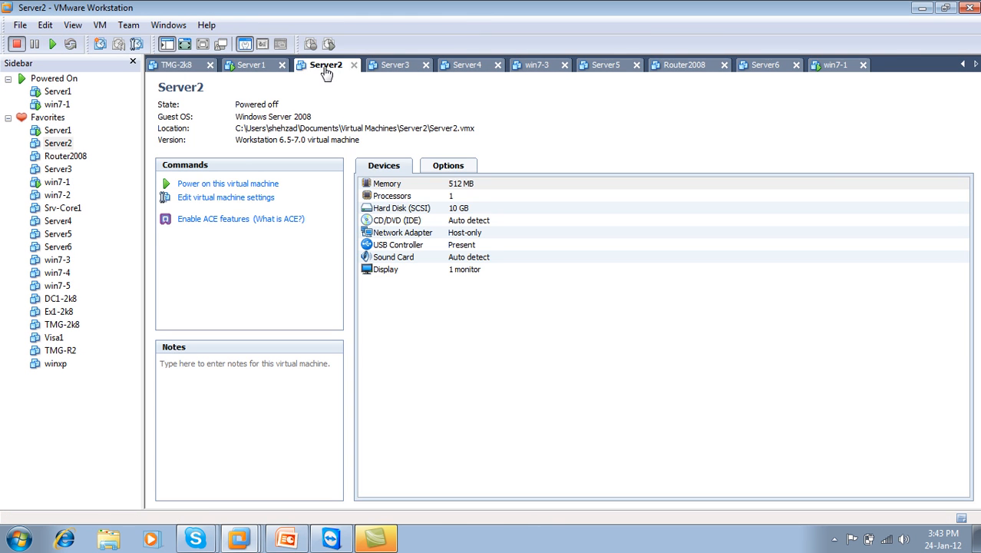
pyautogui.click(248, 185)
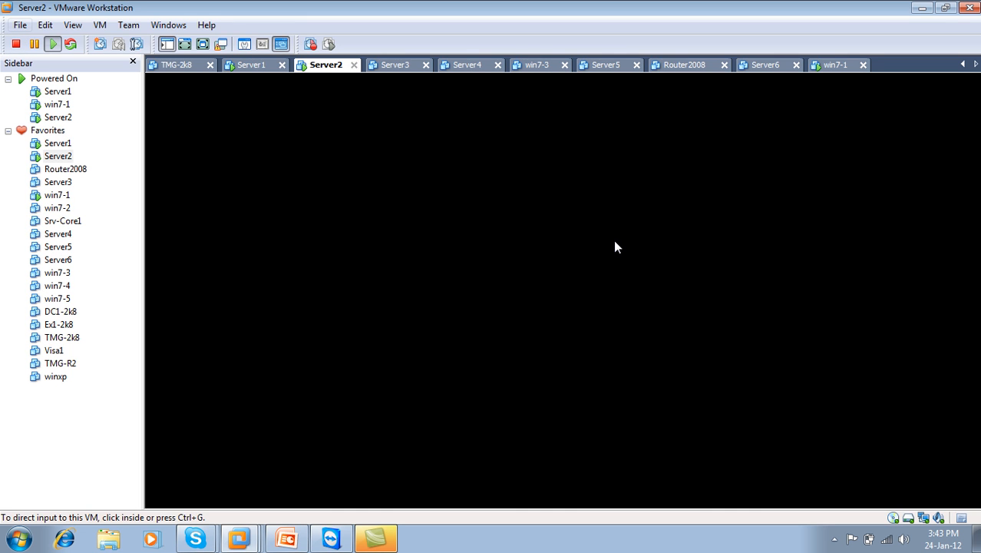
pyautogui.click(767, 67)
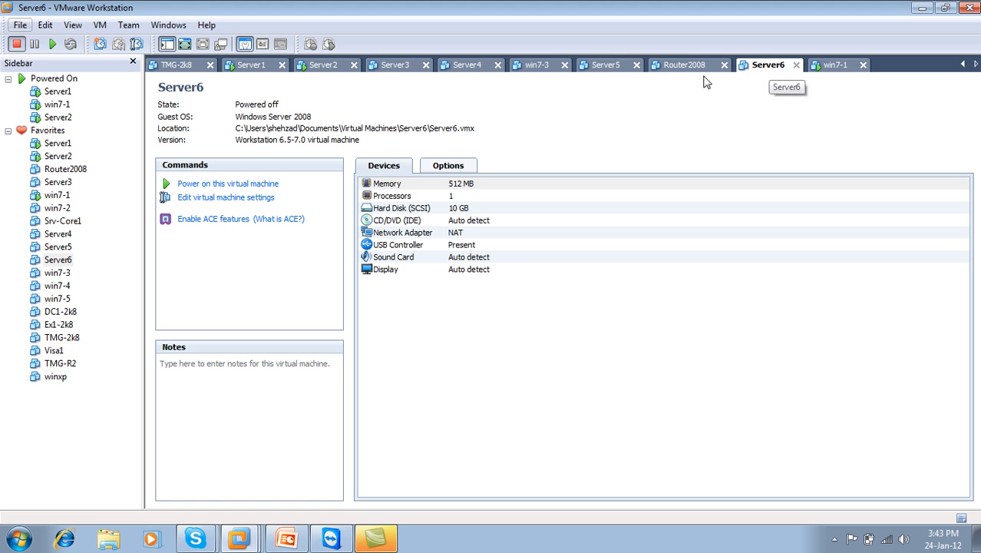
pyautogui.click(323, 67)
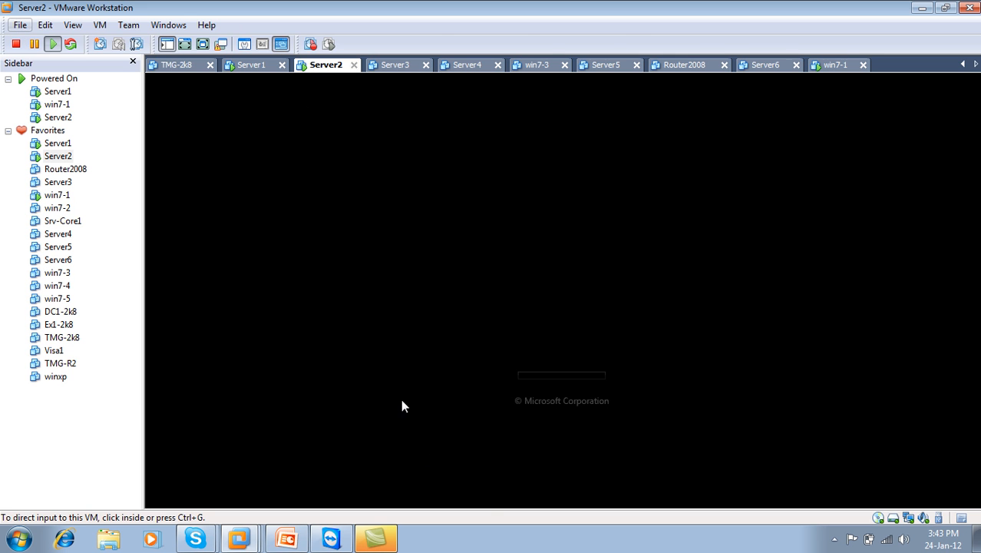
pyautogui.click(376, 538)
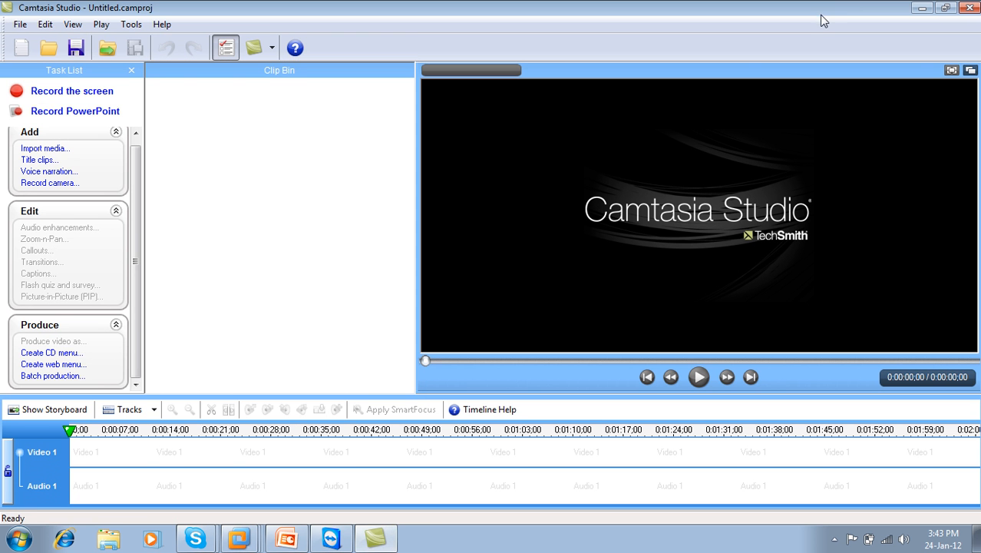
pyautogui.click(922, 8)
pyautogui.click(834, 539)
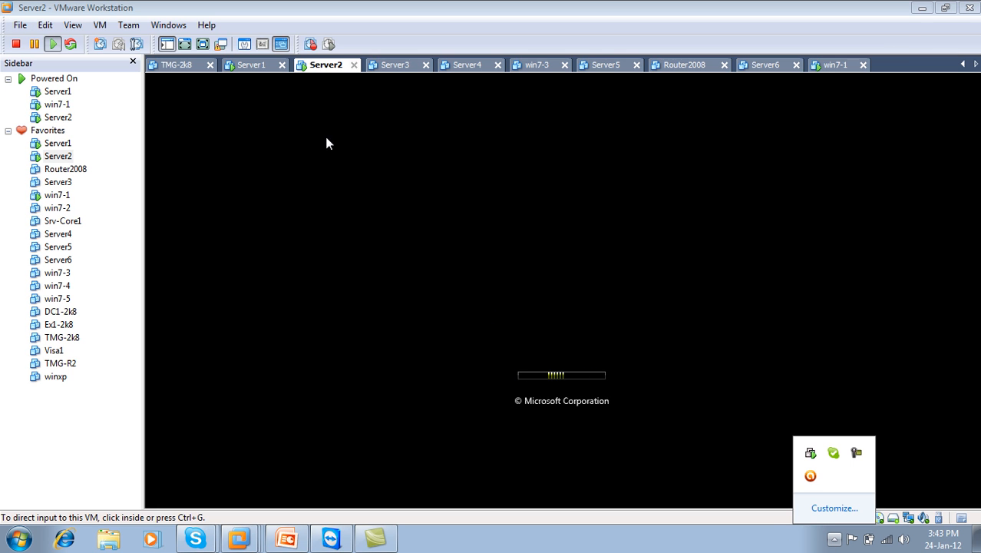
pyautogui.click(241, 69)
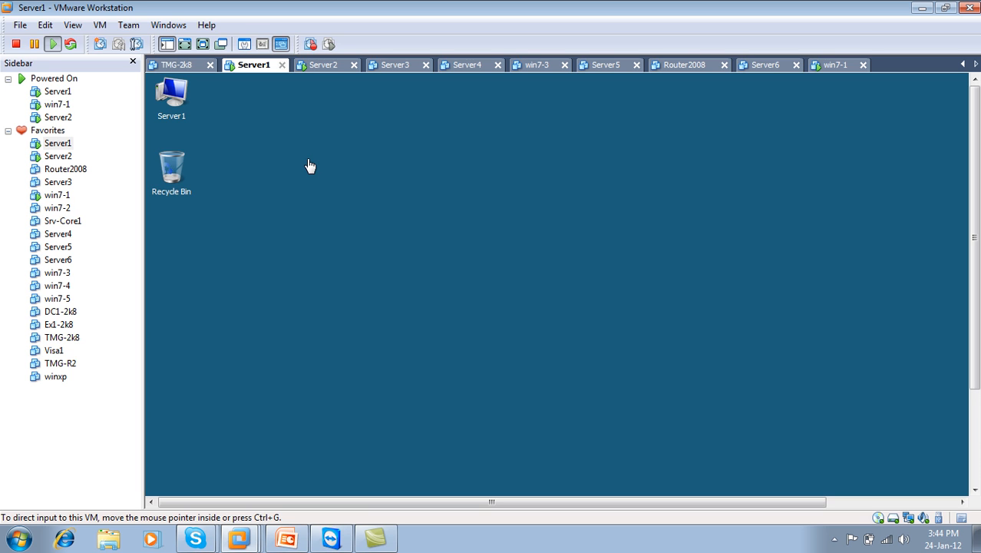
# Step: Show Server1 full screen and open Active Directory Users and Computers with test.com expanded
pyautogui.click(321, 67)
pyautogui.click(257, 65)
pyautogui.click(202, 45)
pyautogui.click(20, 542)
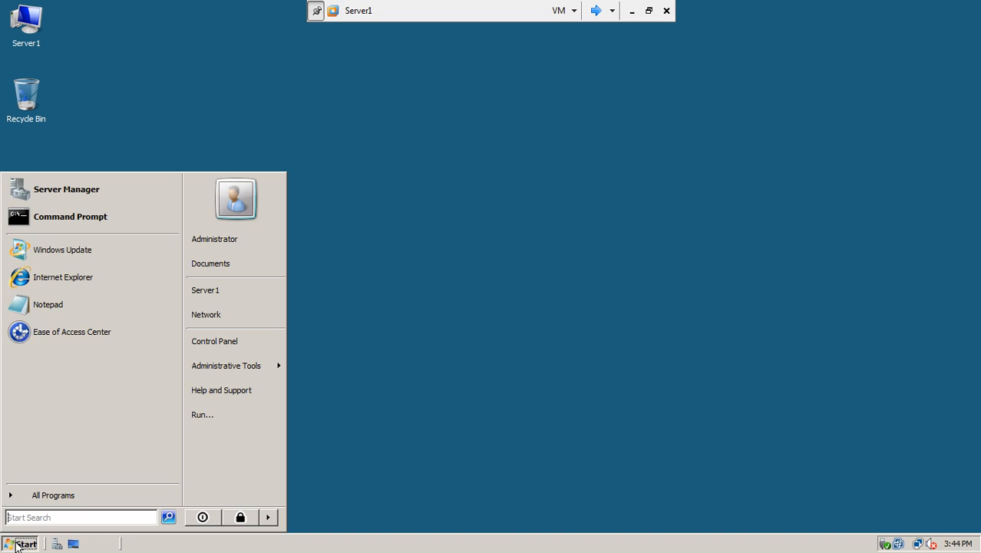
pyautogui.moveTo(231, 366)
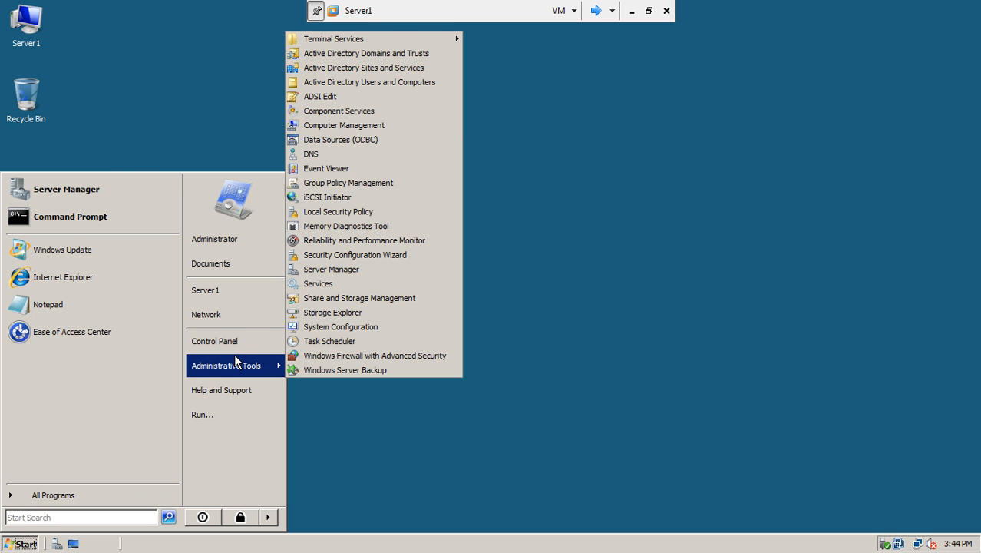
pyautogui.click(393, 83)
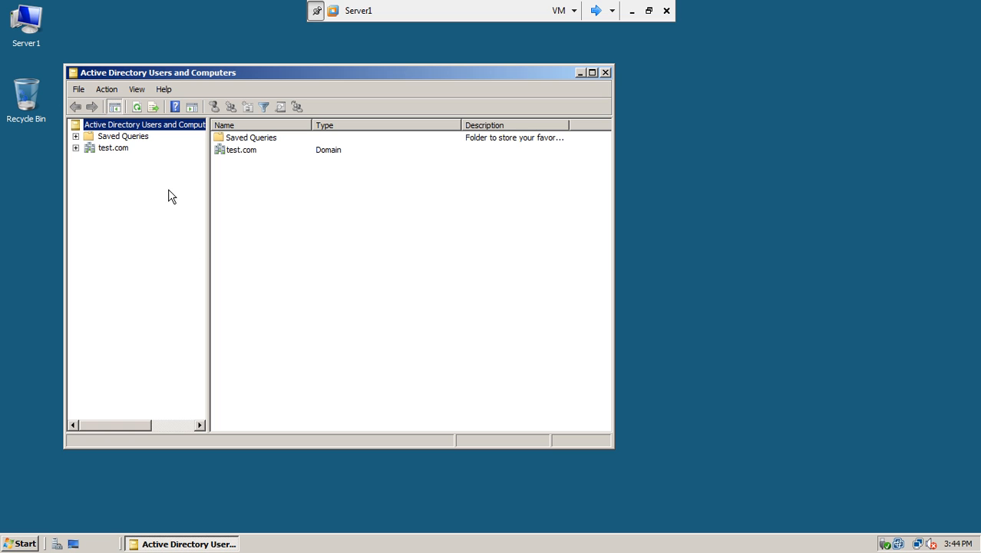
pyautogui.click(76, 147)
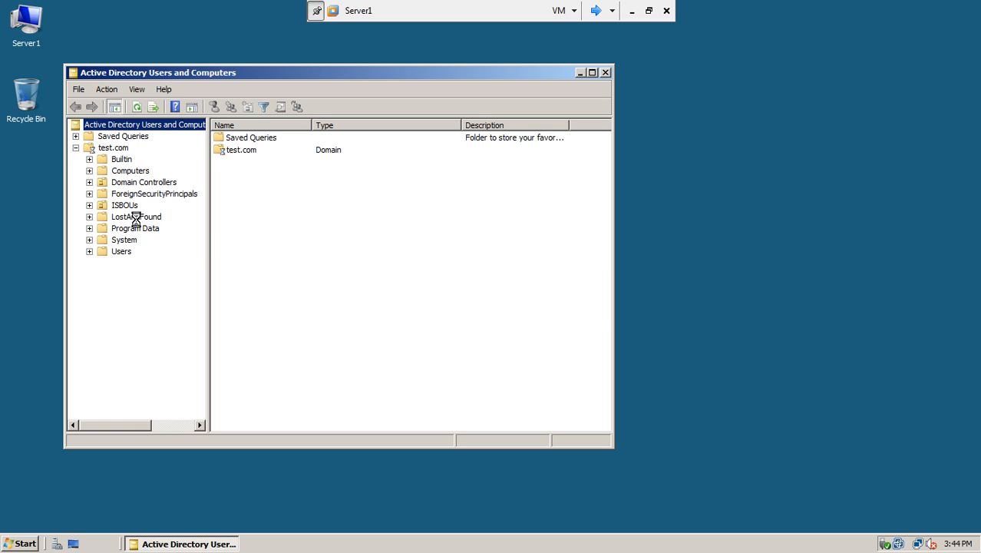
# Step: Open DNS Manager with SERVER1 expanded, then cycle the console through Server2 to win7-1
pyautogui.click(23, 544)
pyautogui.moveTo(239, 367)
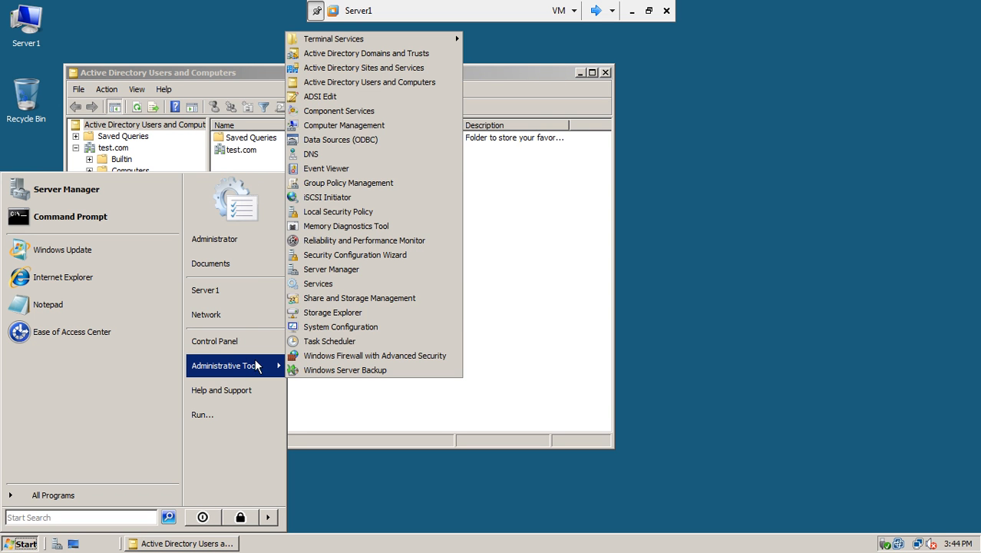
pyautogui.click(375, 156)
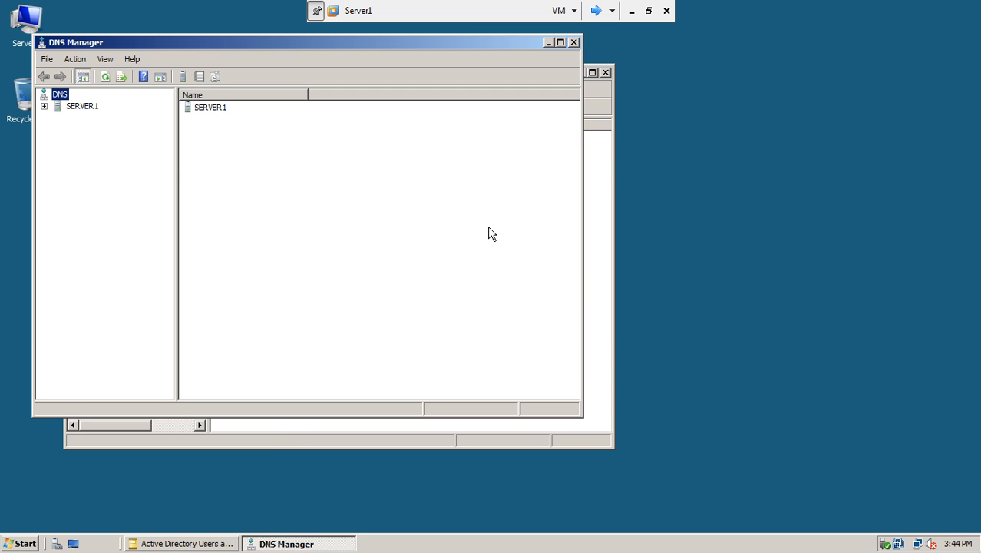
pyautogui.click(43, 106)
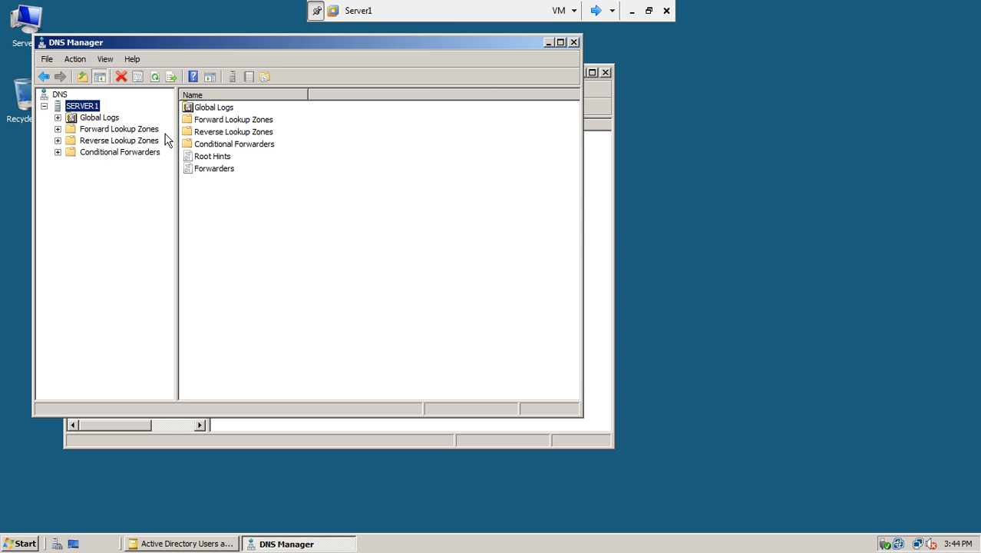
pyautogui.click(600, 10)
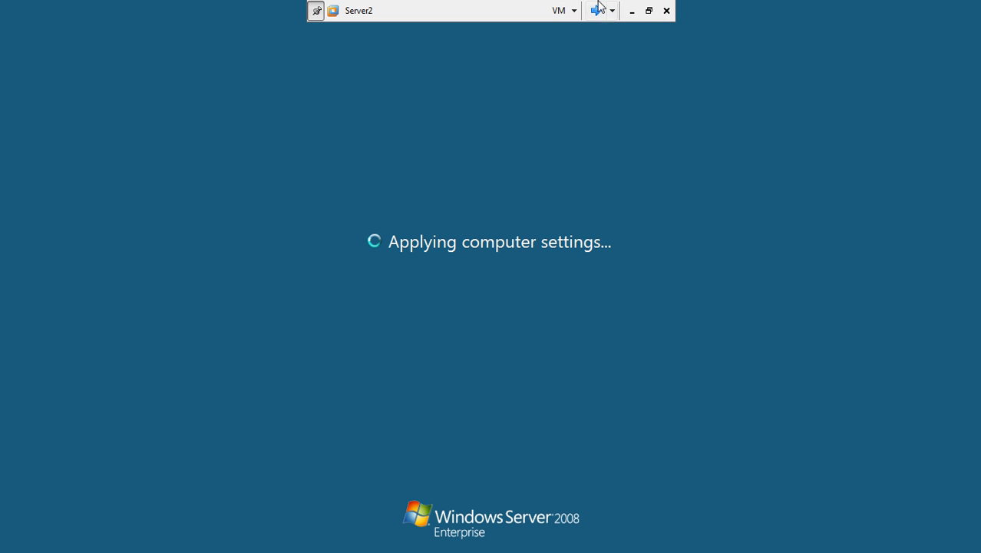
pyautogui.click(599, 9)
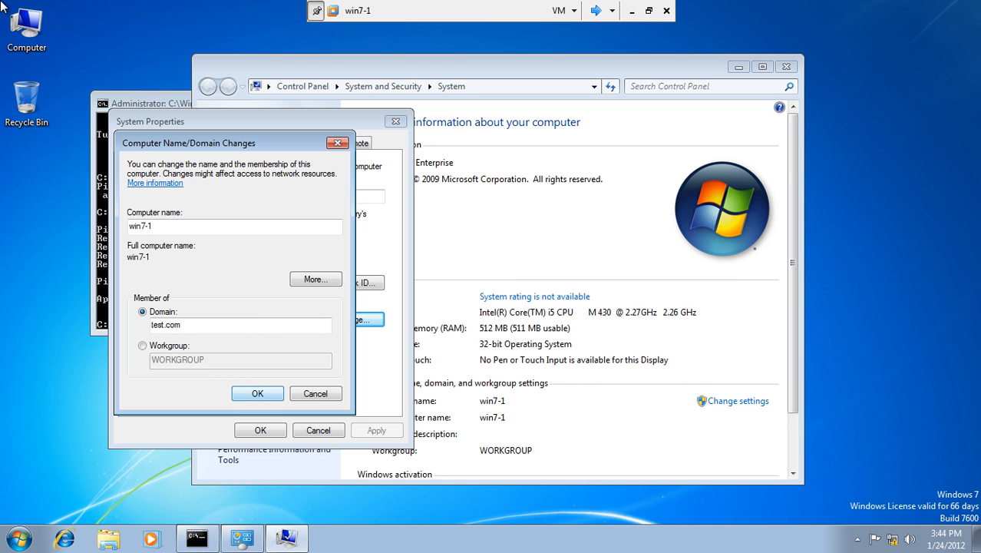
# Step: Join win7-1 to test.com, entering the domain administrator account name and password
pyautogui.click(649, 12)
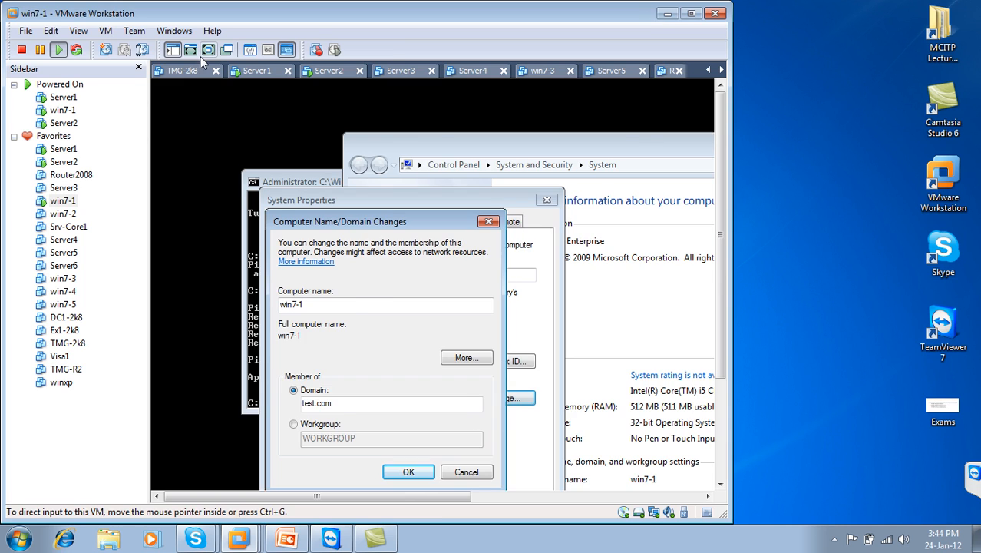
pyautogui.click(209, 50)
pyautogui.click(257, 392)
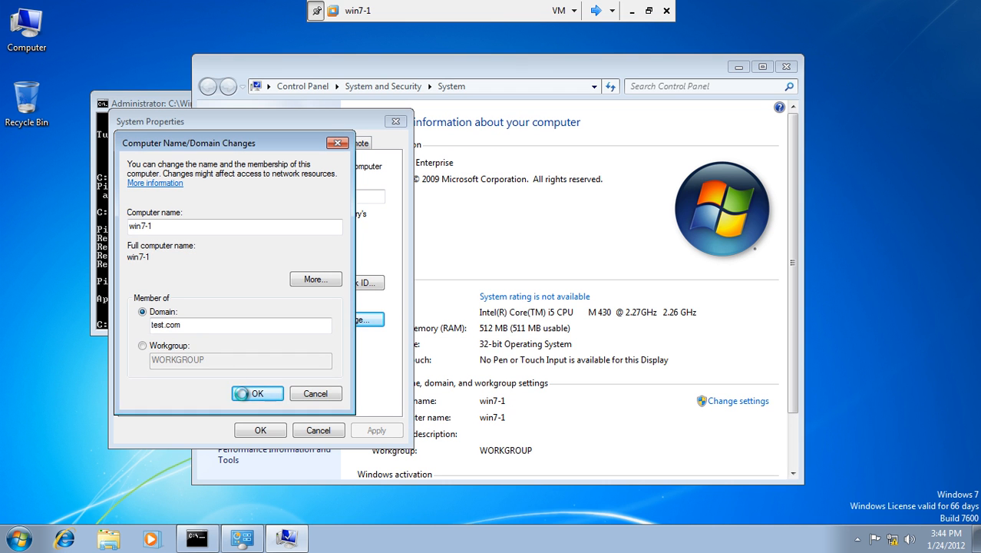
pyautogui.write('administrator')
pyautogui.press('Tab')
pyautogui.write('12345678')
pyautogui.press('Return')
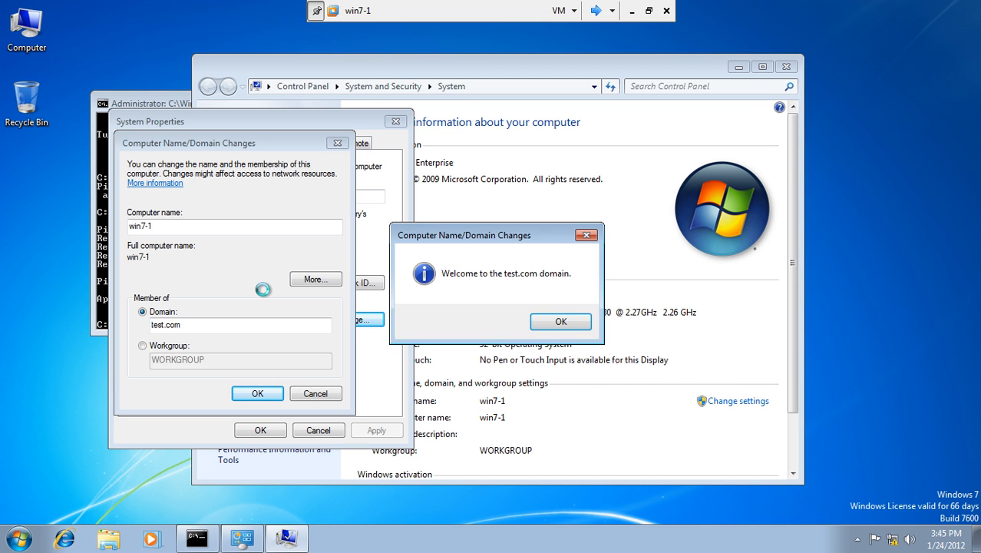
# Step: Acknowledge the test.com welcome and restart win7-1 now to complete the domain join
pyautogui.click(560, 322)
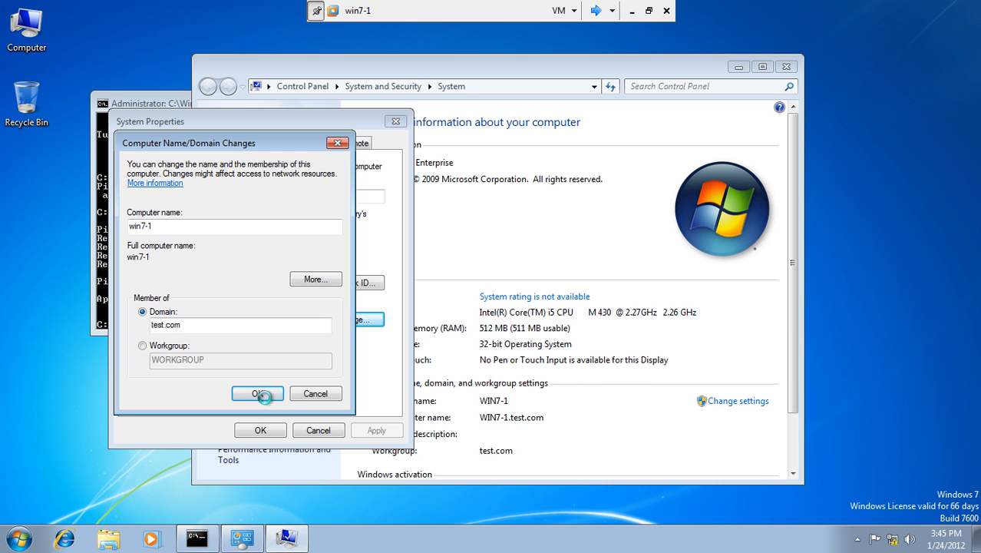
pyautogui.click(573, 283)
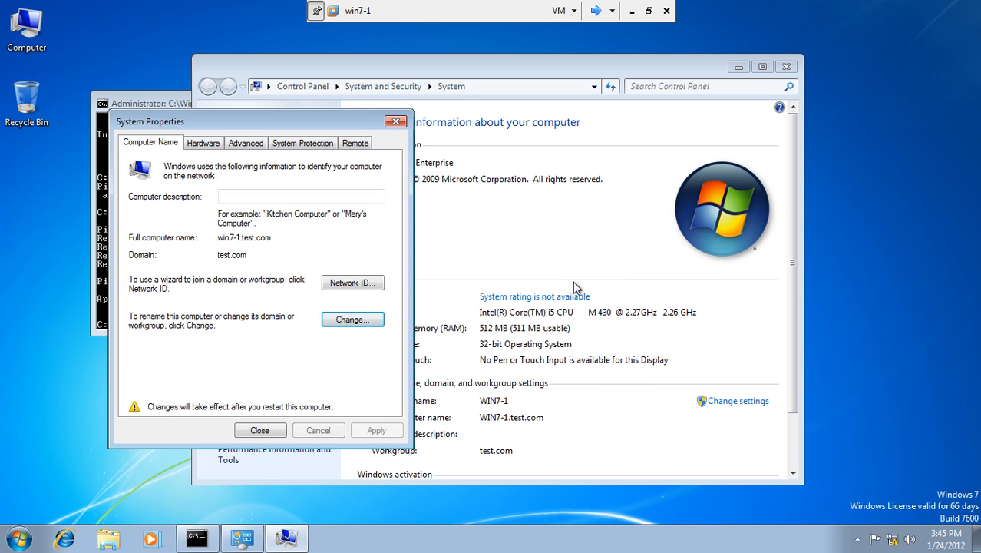
pyautogui.click(259, 429)
pyautogui.click(491, 280)
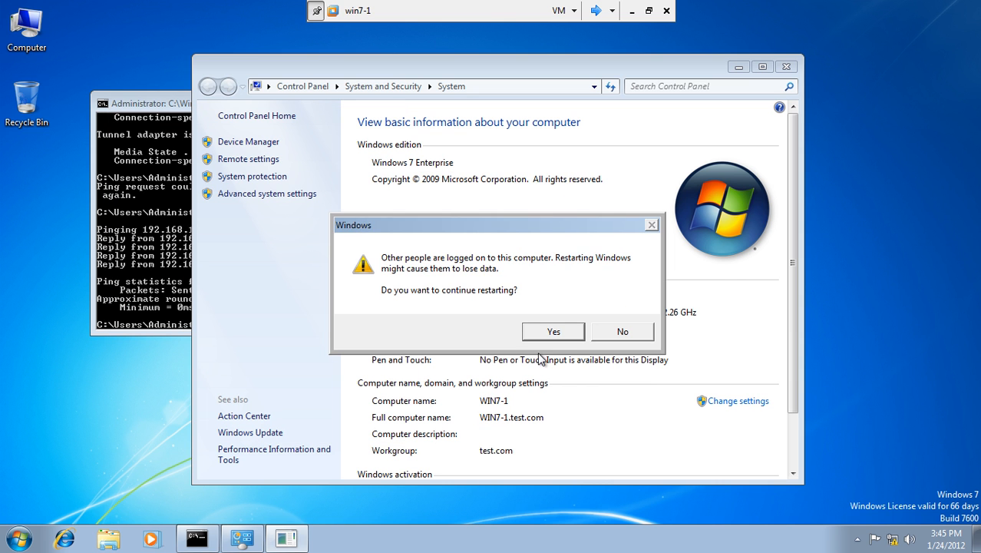
pyautogui.click(553, 333)
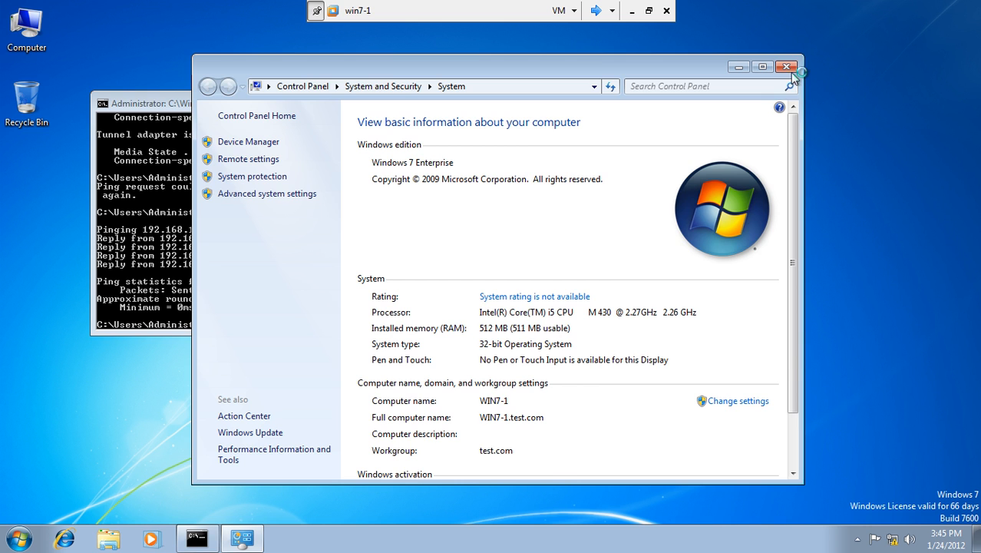
pyautogui.click(788, 67)
# Step: On Server1, close DNS Manager and AD Users and Computers, then refresh the desktop
pyautogui.click(607, 9)
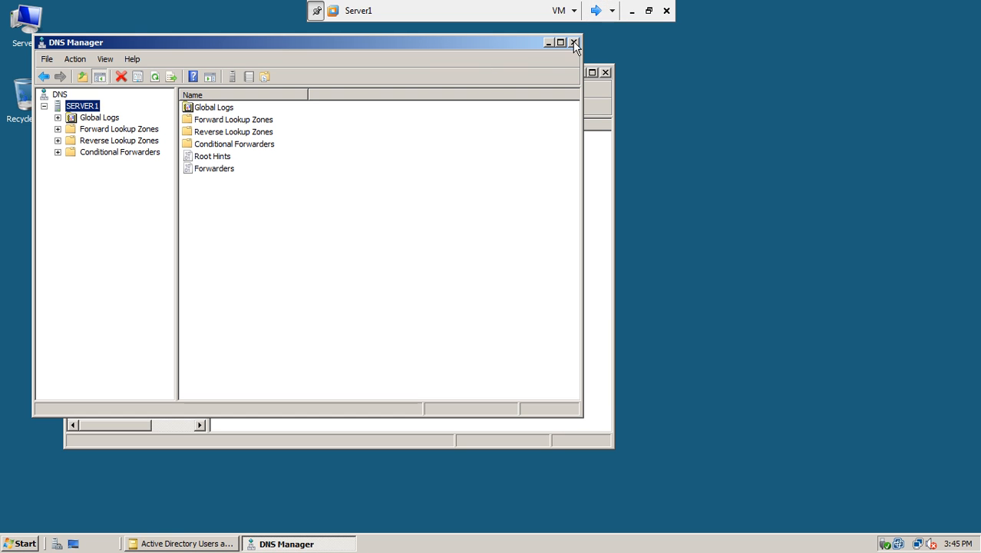
pyautogui.click(574, 43)
pyautogui.click(606, 71)
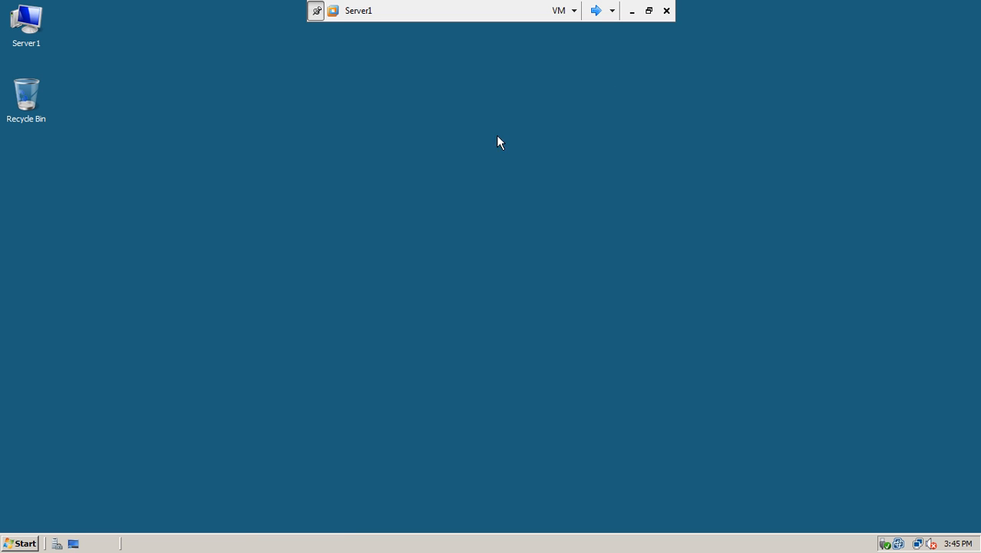
pyautogui.rightClick(423, 120)
pyautogui.click(442, 152)
pyautogui.rightClick(442, 154)
pyautogui.click(488, 186)
# Step: Launch Server Manager and view the Roles overview listing 3 of 16 roles installed
pyautogui.click(57, 542)
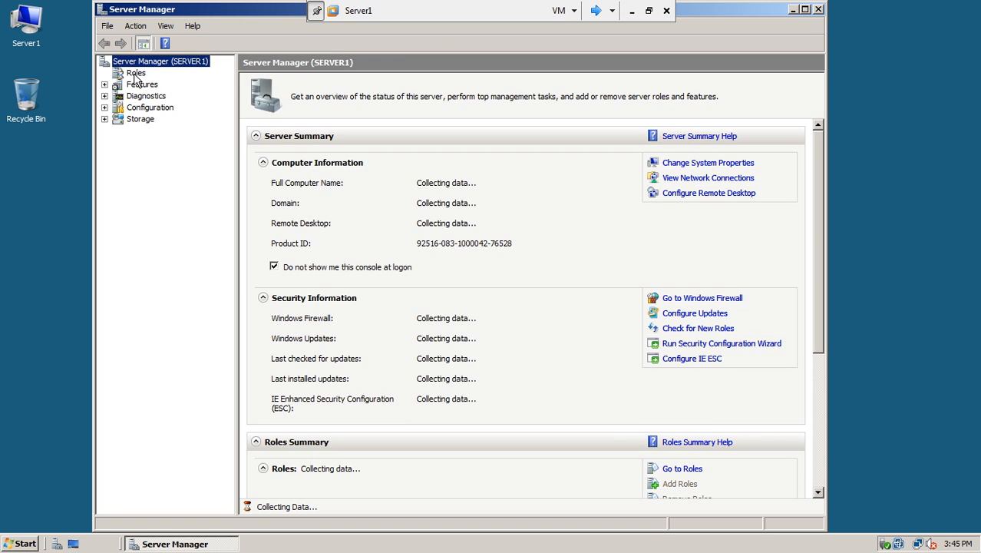
pyautogui.click(136, 72)
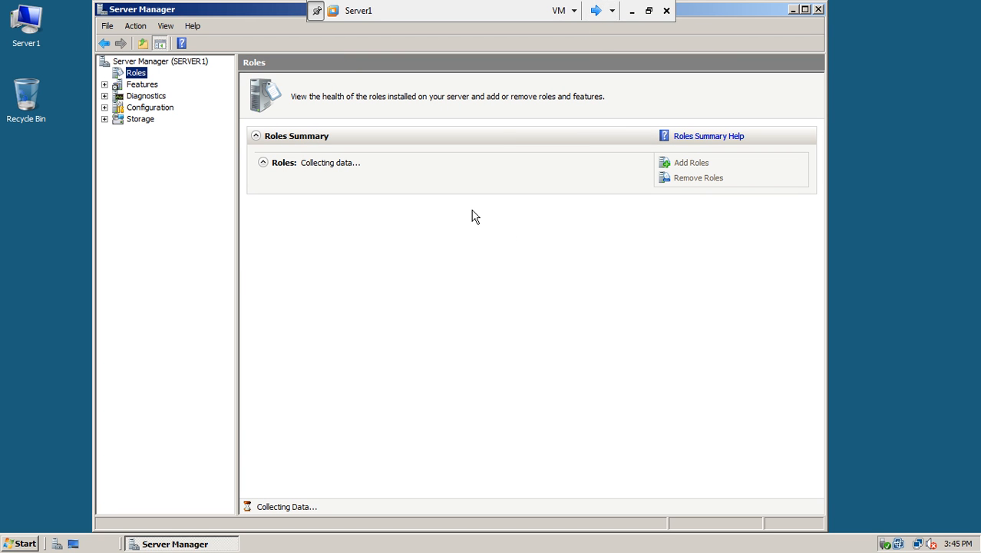
pyautogui.click(597, 11)
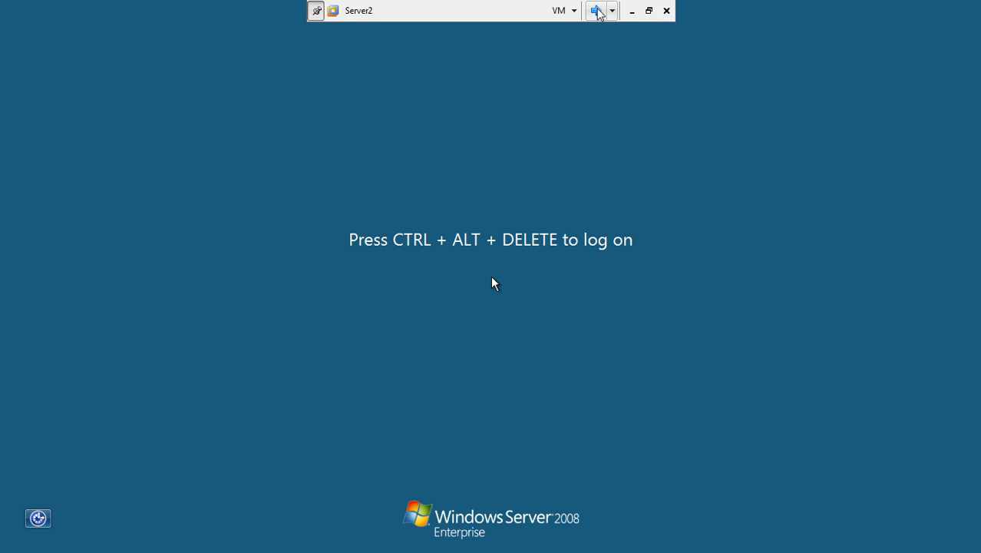
pyautogui.click(597, 11)
pyautogui.click(598, 11)
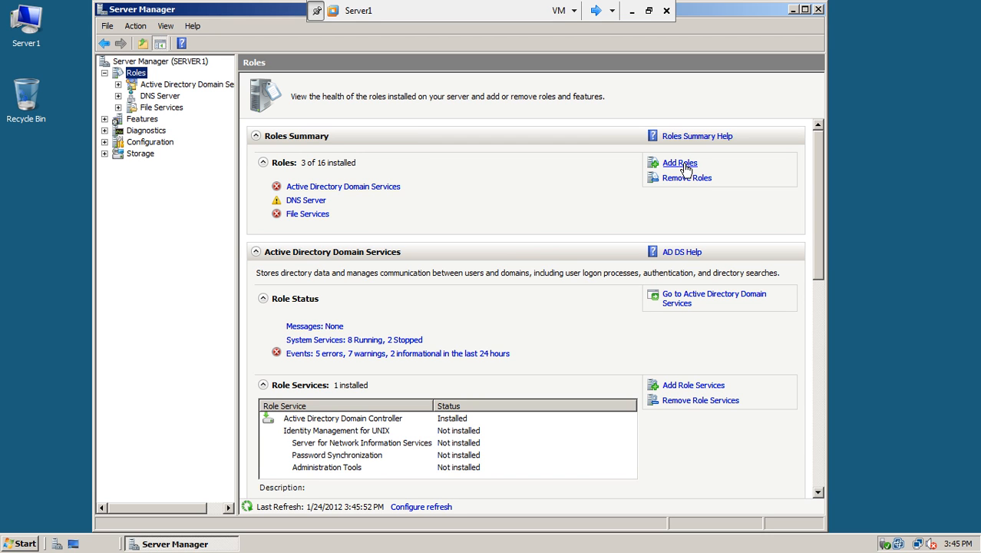
# Step: Select DHCP Server and Network Policy and Access Services with Network Policy Server, advancing to bindings
pyautogui.click(683, 163)
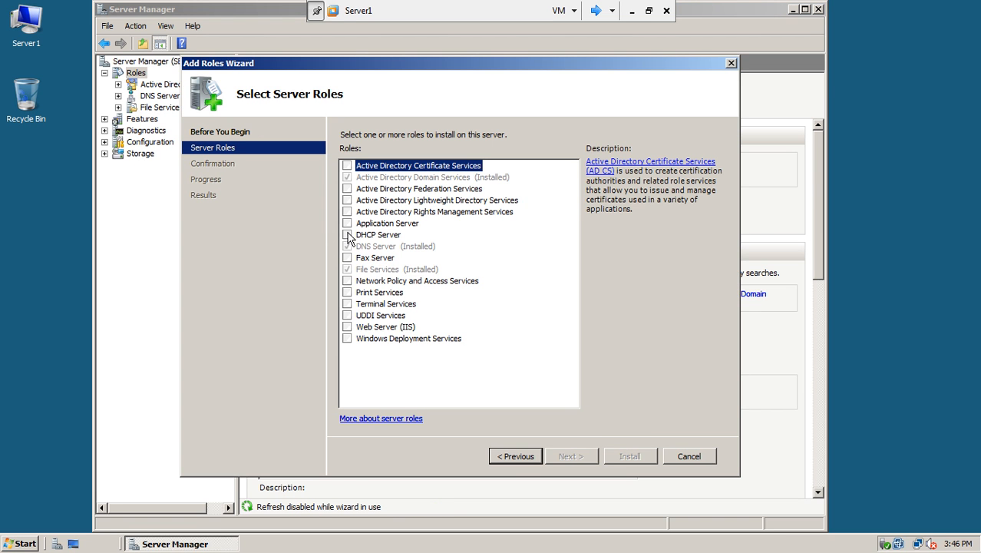
pyautogui.click(347, 234)
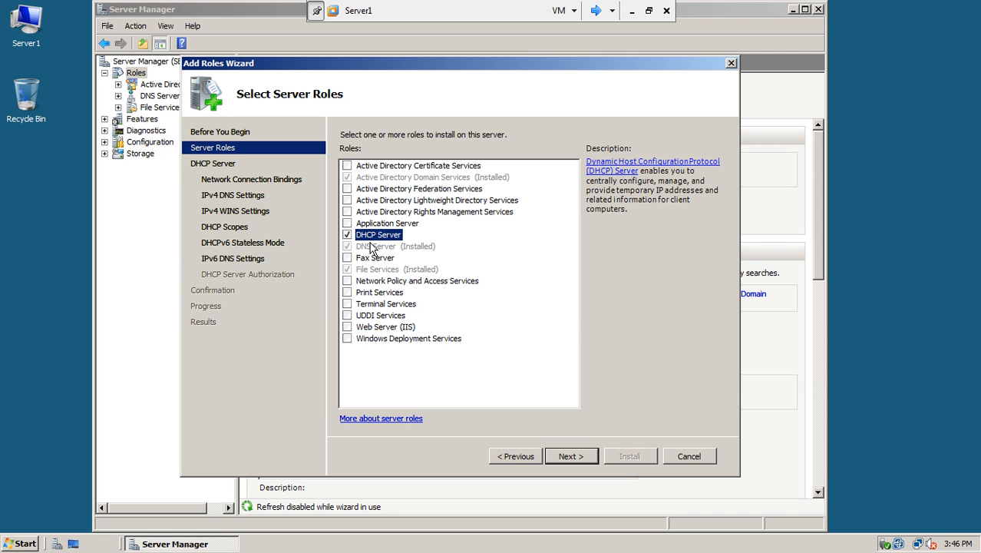
pyautogui.click(347, 281)
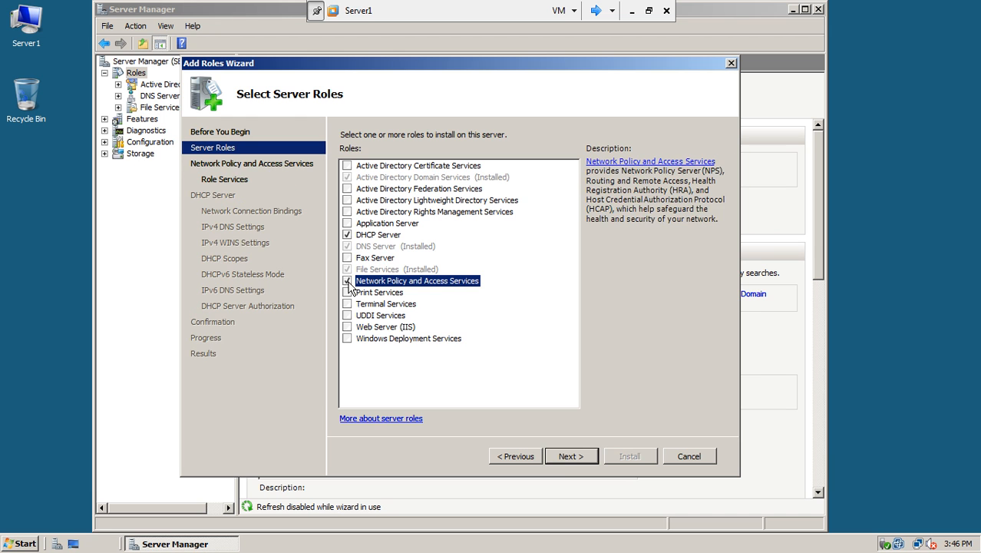
pyautogui.click(559, 456)
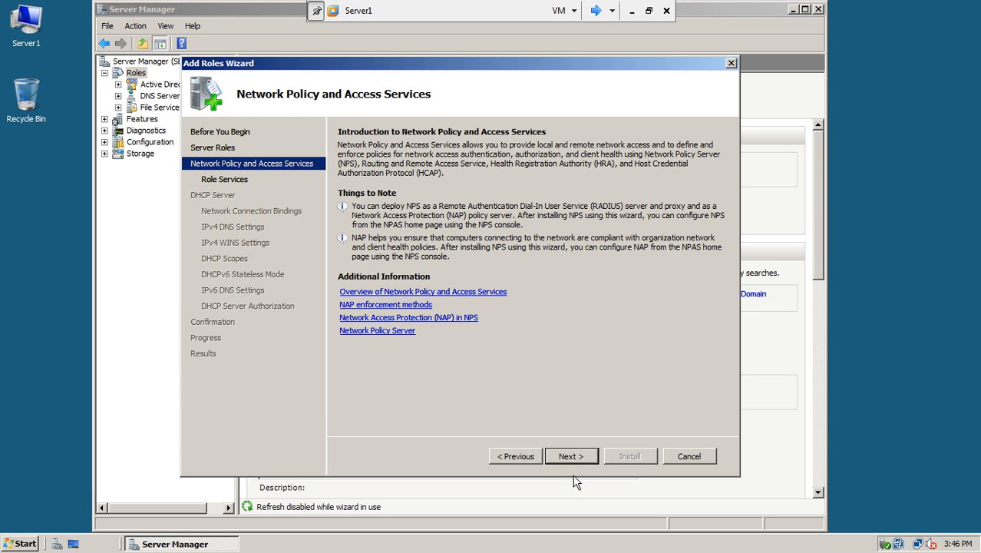
pyautogui.click(579, 455)
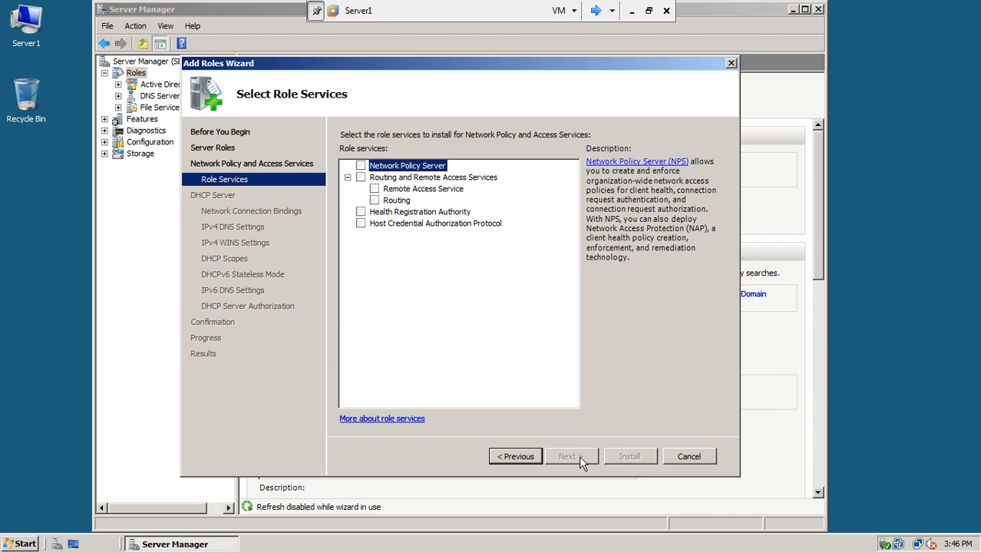
pyautogui.click(360, 166)
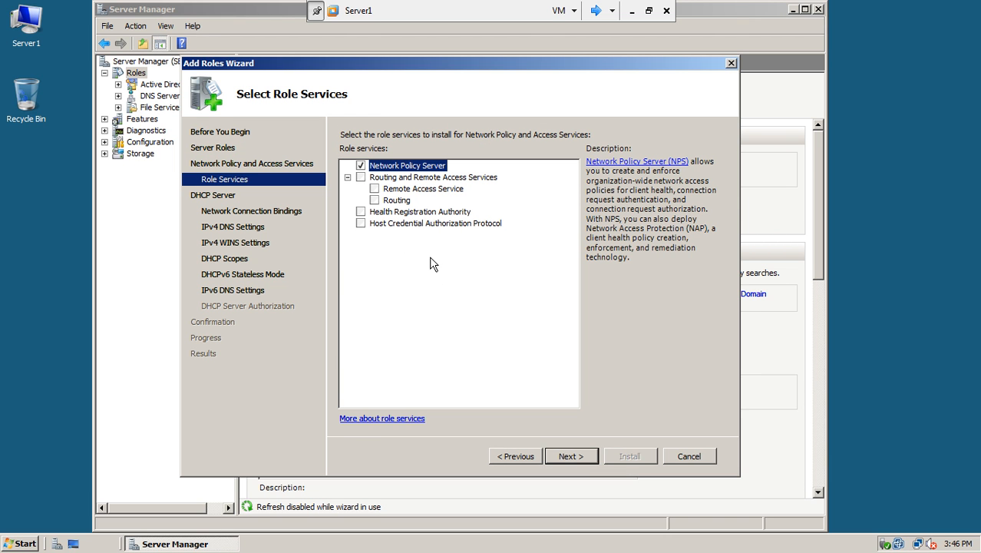
pyautogui.click(580, 456)
pyautogui.click(580, 456)
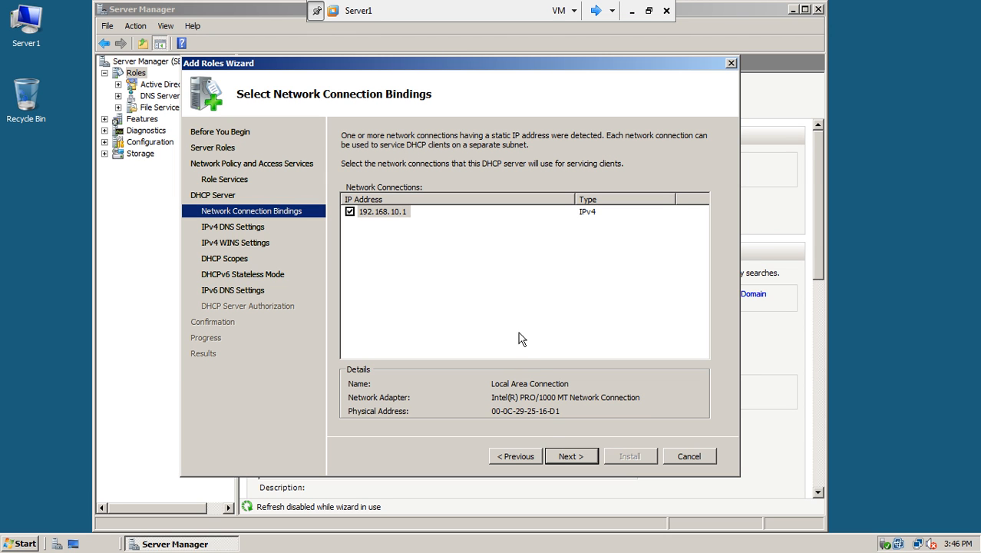
# Step: Keep the 192.168.10.1 binding, parent domain test.com, validated DNS 192.168.10.1, and no WINS
pyautogui.click(566, 454)
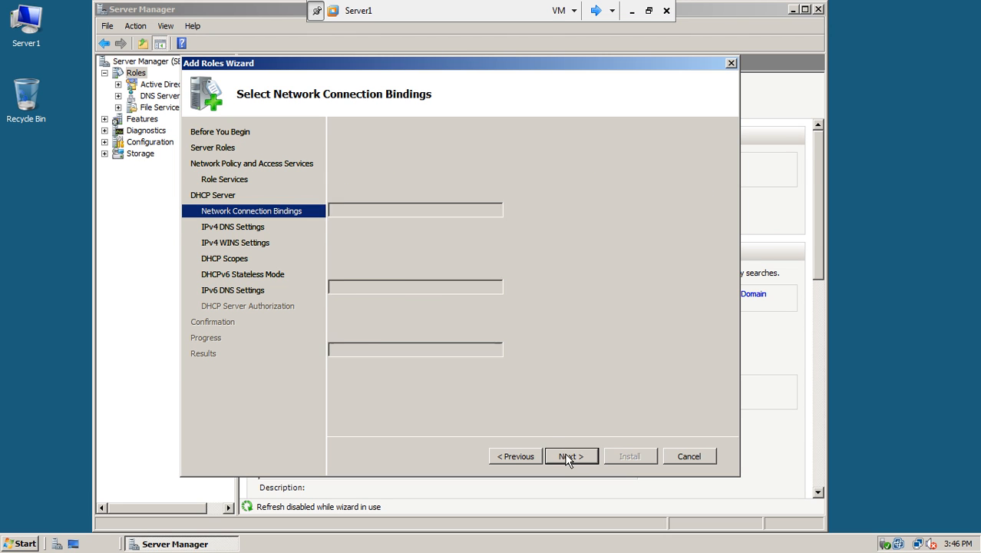
pyautogui.moveTo(371, 220); pyautogui.dragTo(332, 234)
pyautogui.moveTo(400, 296); pyautogui.dragTo(301, 308)
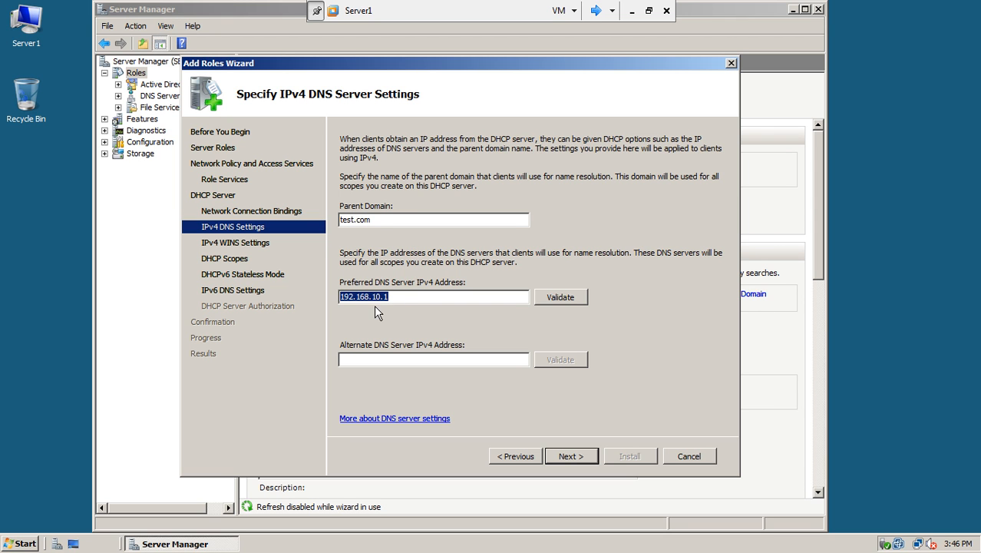
pyautogui.click(561, 296)
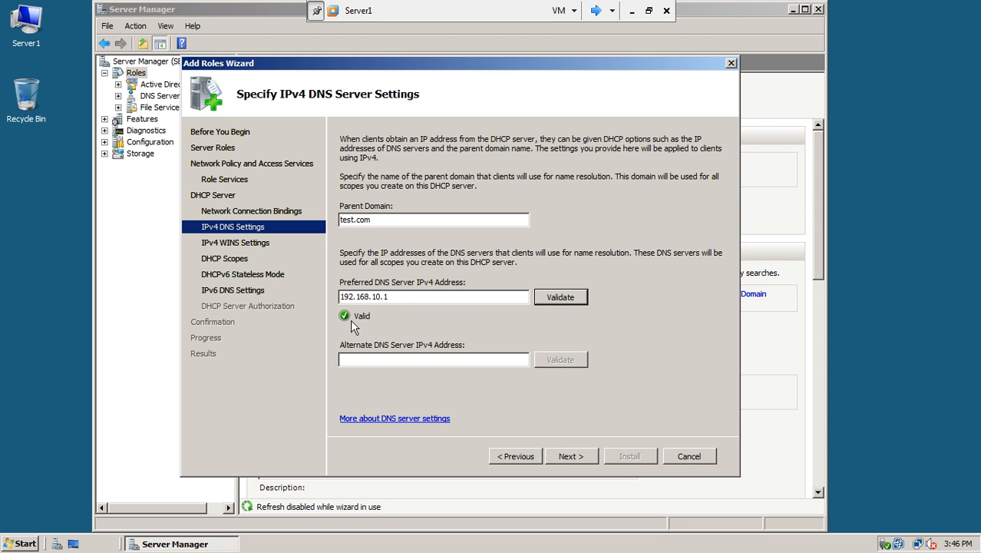
pyautogui.click(572, 456)
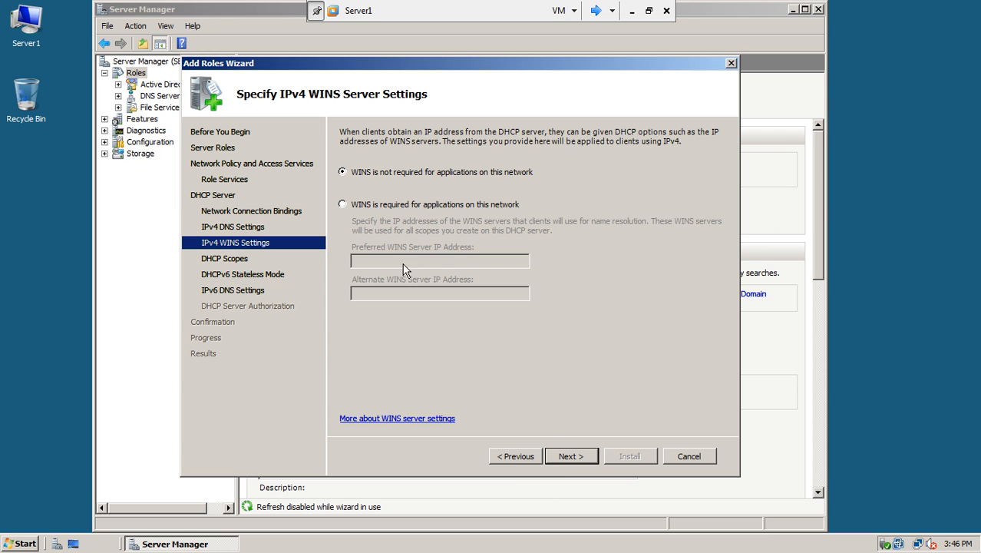
pyautogui.click(570, 456)
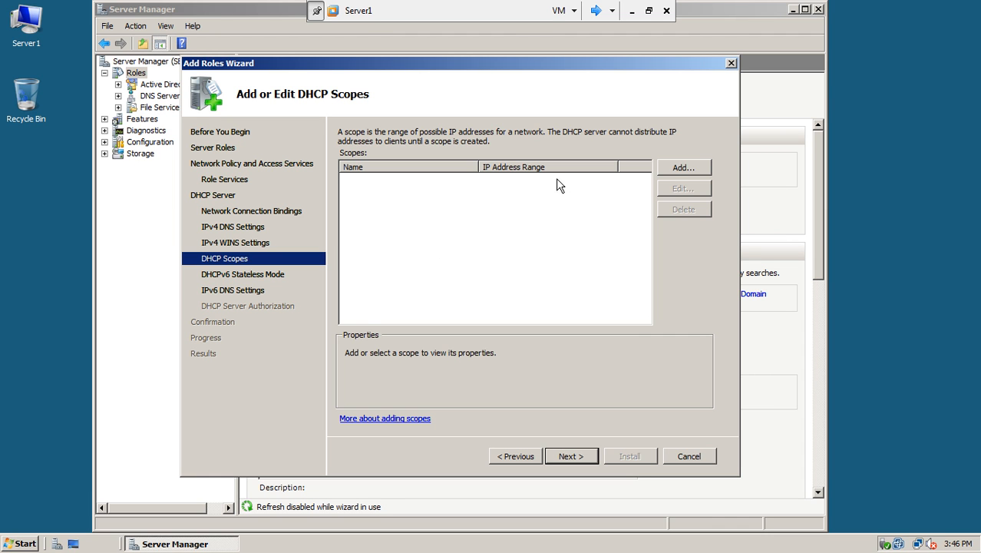
# Step: Start a new scope named NAP Clients with range 192.168.10.50 to 192.168.10.60
pyautogui.click(683, 168)
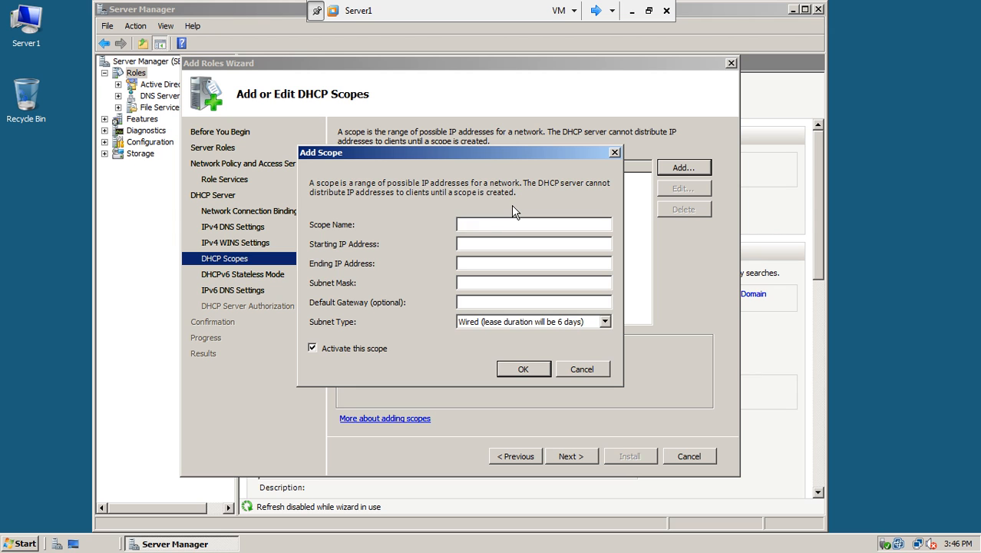
pyautogui.write('G')
pyautogui.press('BackSpace')
pyautogui.write('D')
pyautogui.press('BackSpace')
pyautogui.write('NAP Clients')
pyautogui.click(505, 244)
pyautogui.write('192.168.10.50')
pyautogui.click(521, 262)
pyautogui.write('192.15')
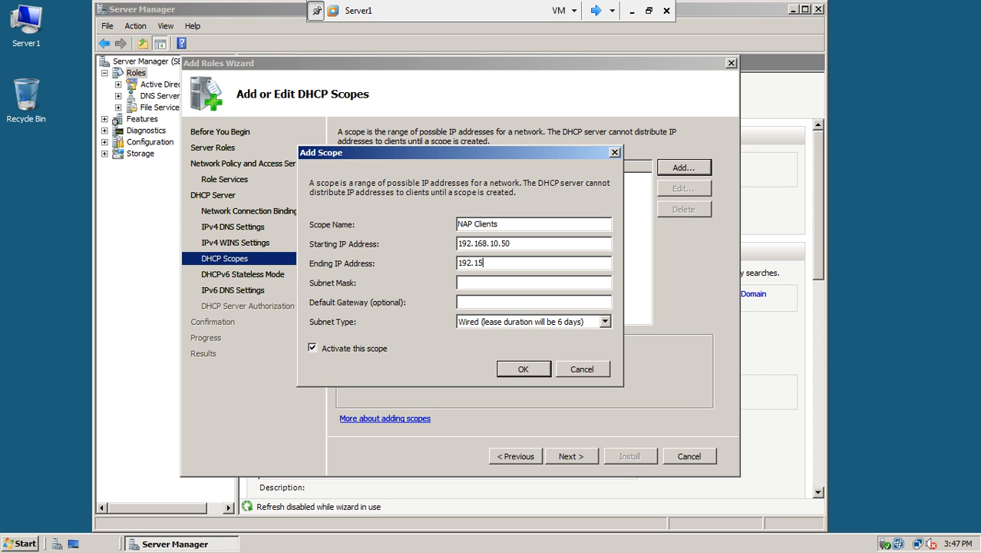
pyautogui.press('BackSpace')
pyautogui.write('68.10.60')
# Step: Give it mask 255.255.255.0, gateway 192.168.10.100, subnet type Wired, and confirm
pyautogui.click(527, 281)
pyautogui.write('255.255.255.0')
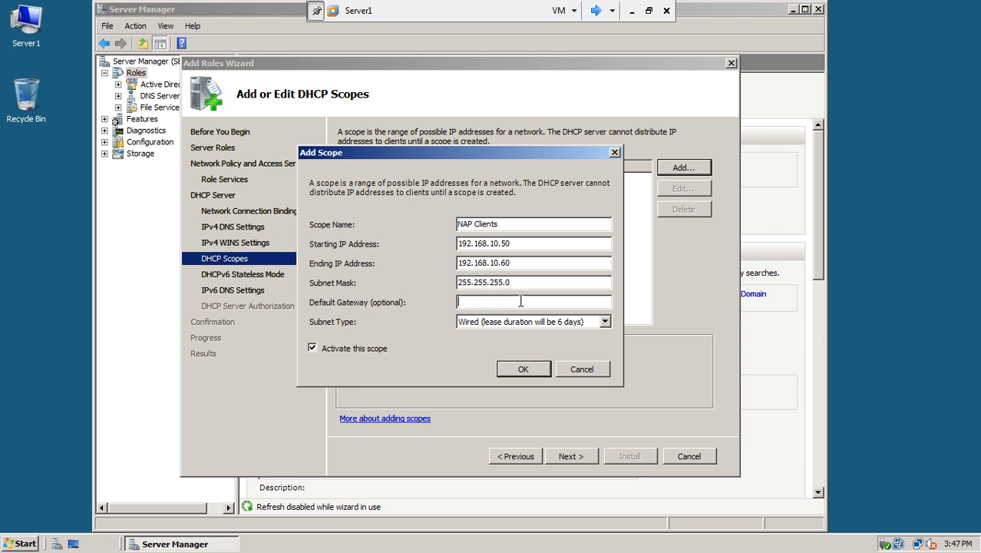
pyautogui.write('192.168.10.100')
pyautogui.click(551, 324)
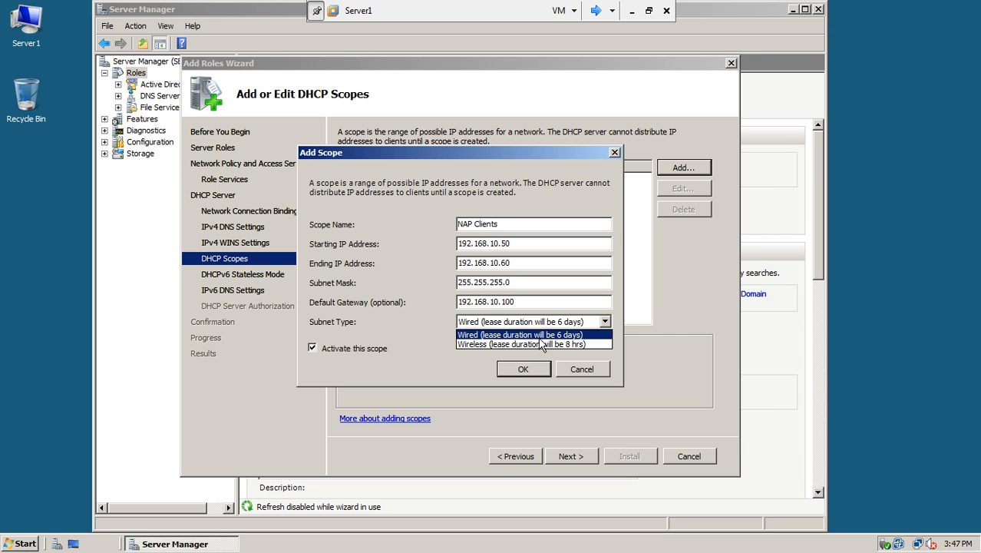
pyautogui.click(539, 337)
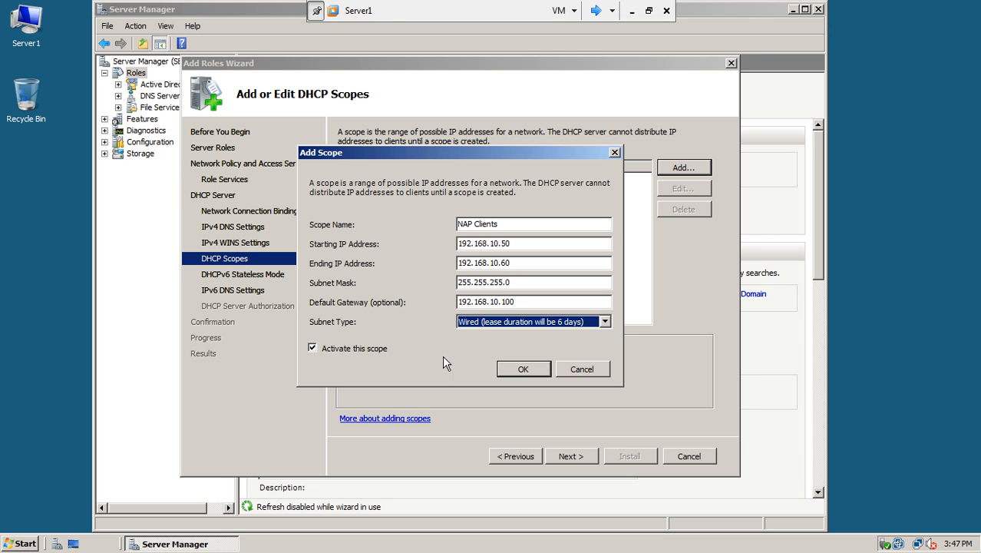
pyautogui.click(515, 370)
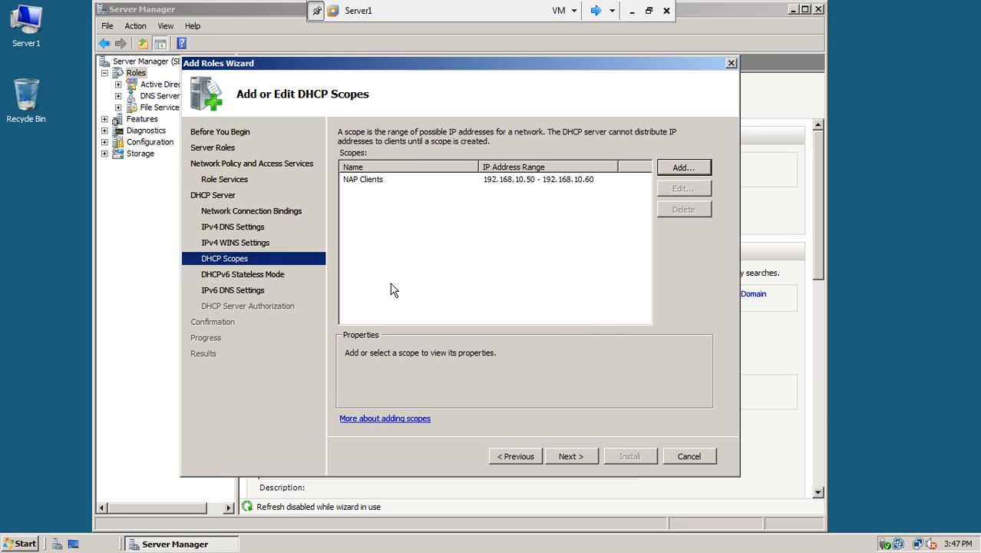
# Step: Disable DHCPv6 stateless mode, authorize with current credentials, and install the selected roles
pyautogui.click(571, 457)
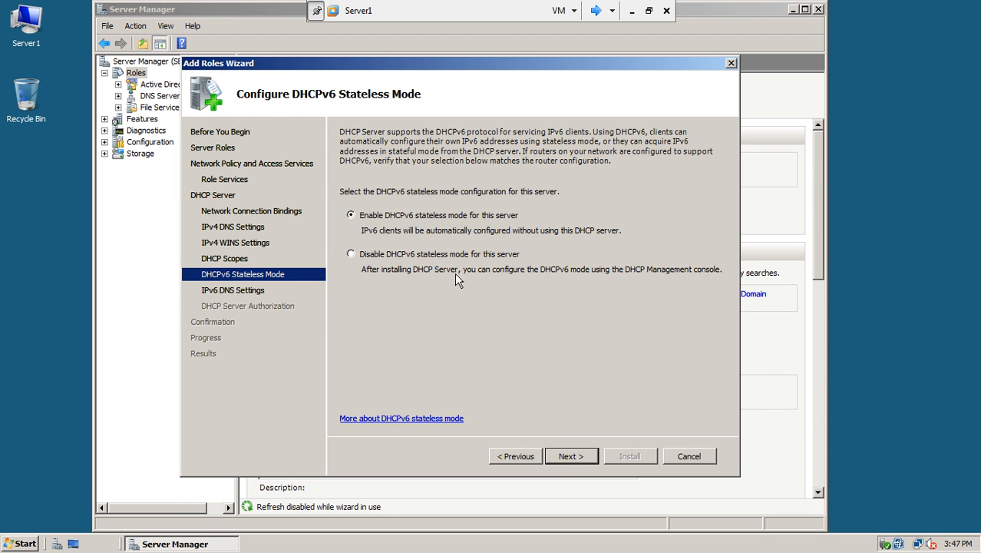
pyautogui.click(365, 259)
pyautogui.click(571, 456)
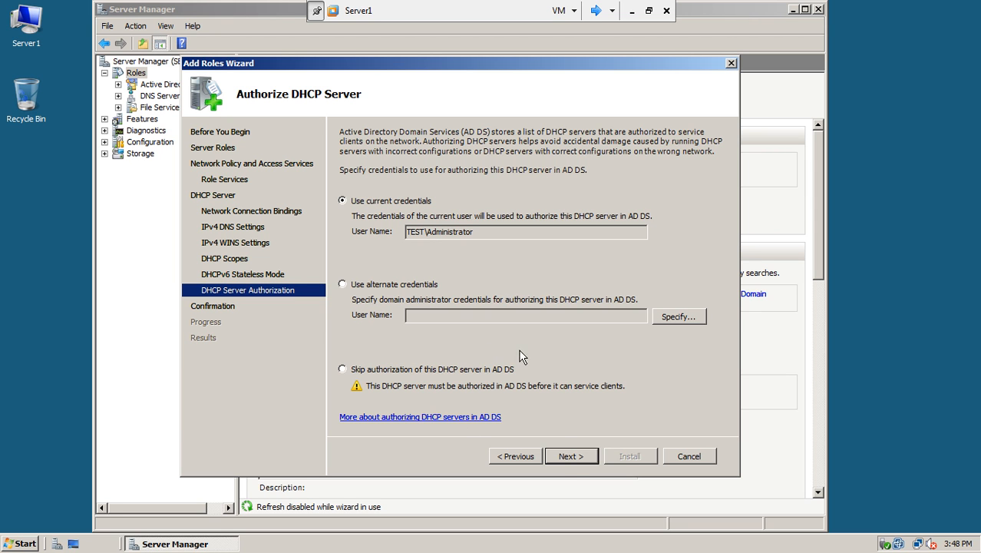
pyautogui.click(572, 456)
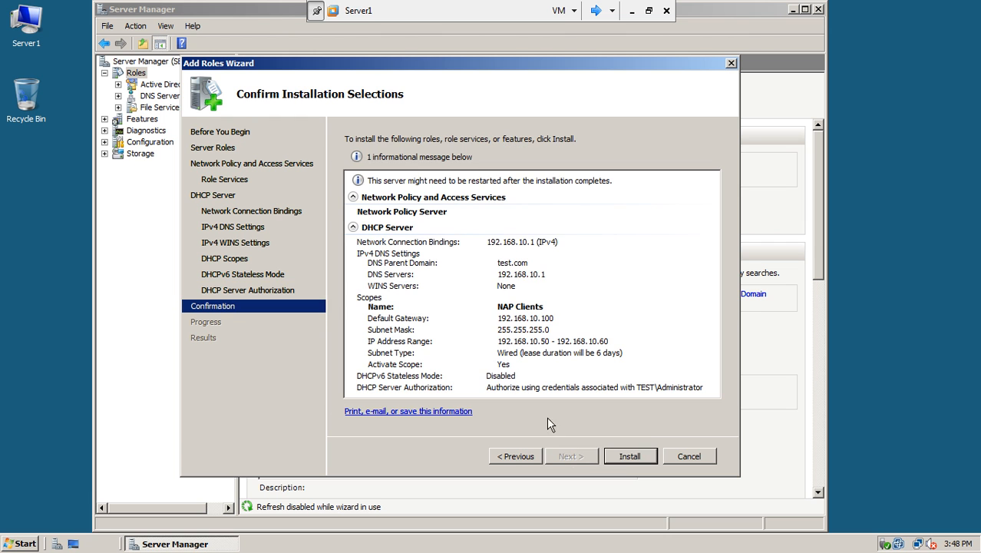
pyautogui.click(624, 456)
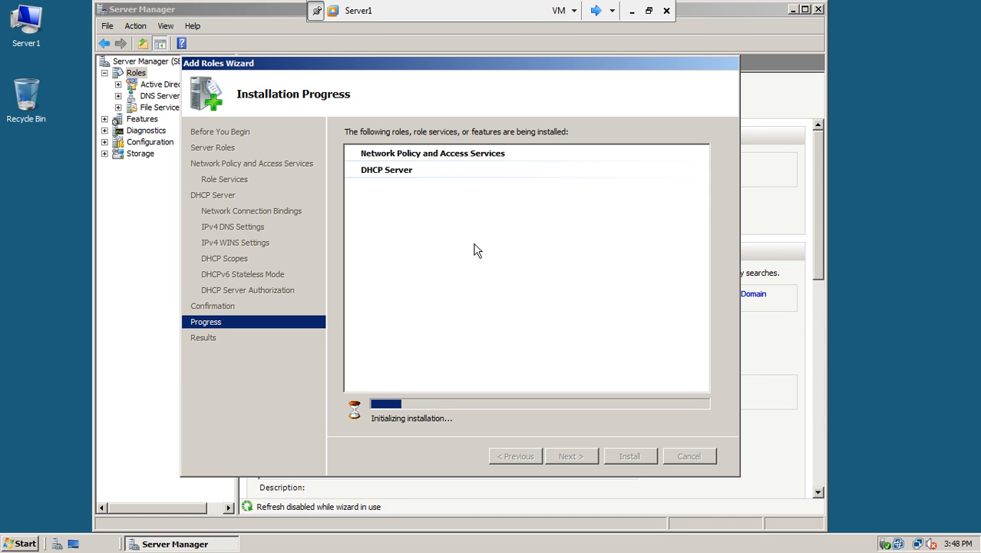
# Step: On win7-1, bring up the Other User logon prompt, then return to Server1
pyautogui.click(596, 11)
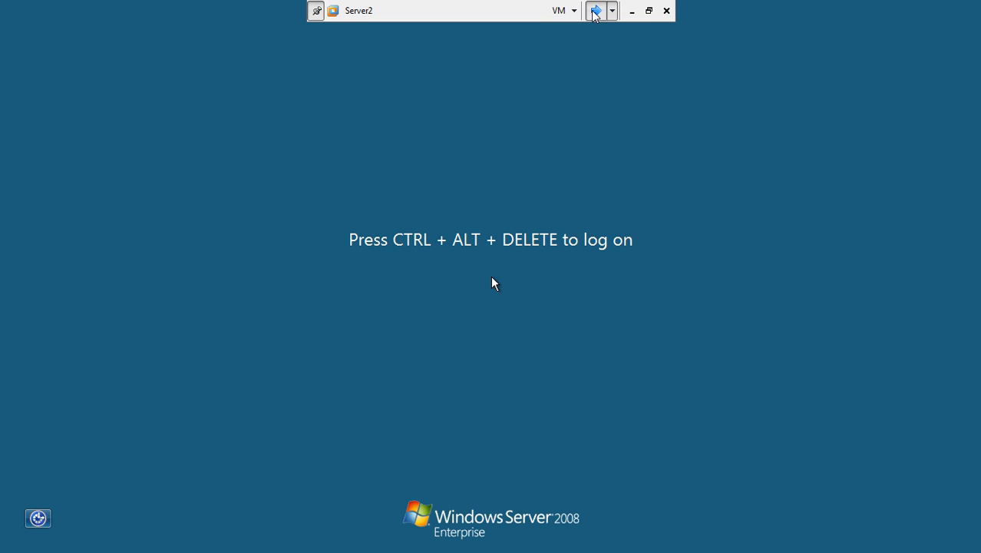
pyautogui.click(595, 11)
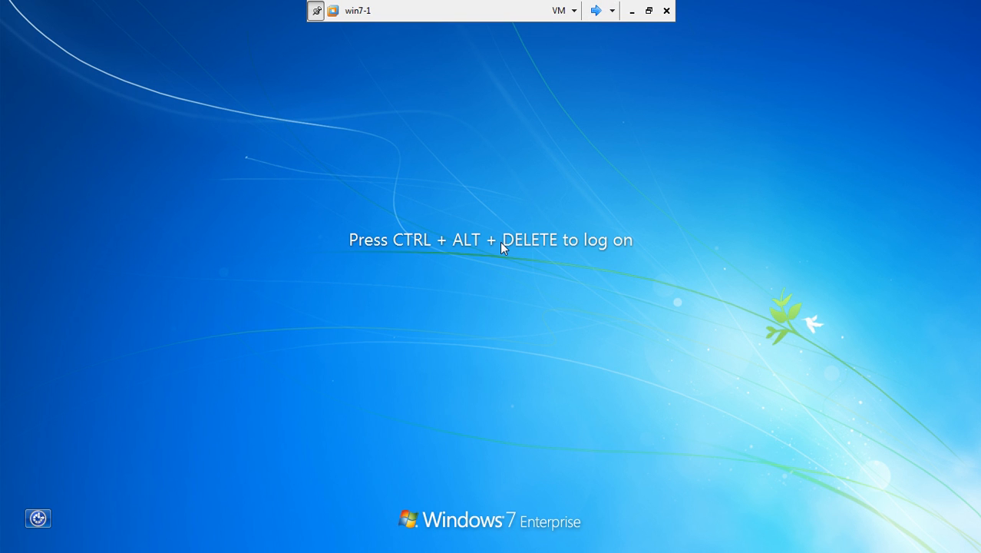
pyautogui.hotkey('ctrl', 'alt', 'Delete')
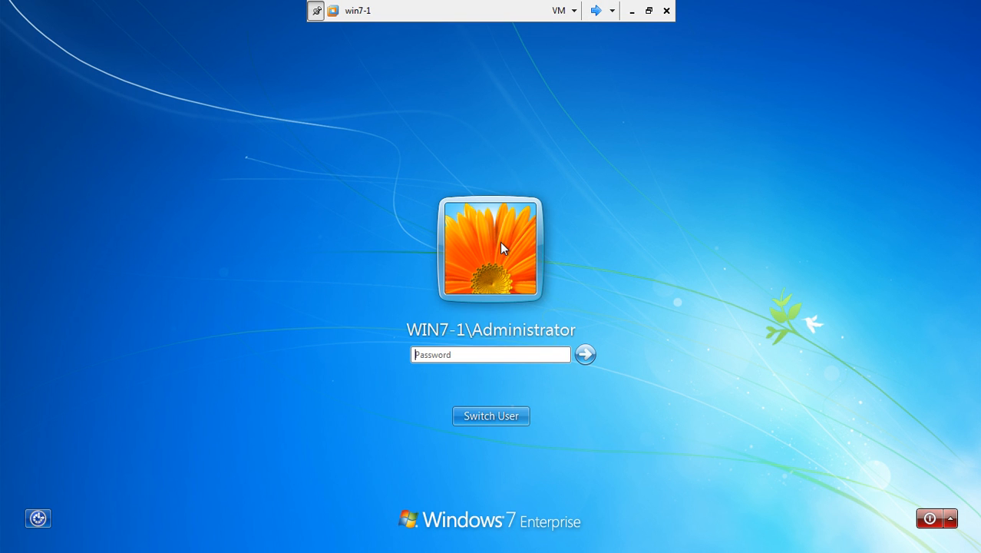
pyautogui.click(525, 417)
pyautogui.click(550, 345)
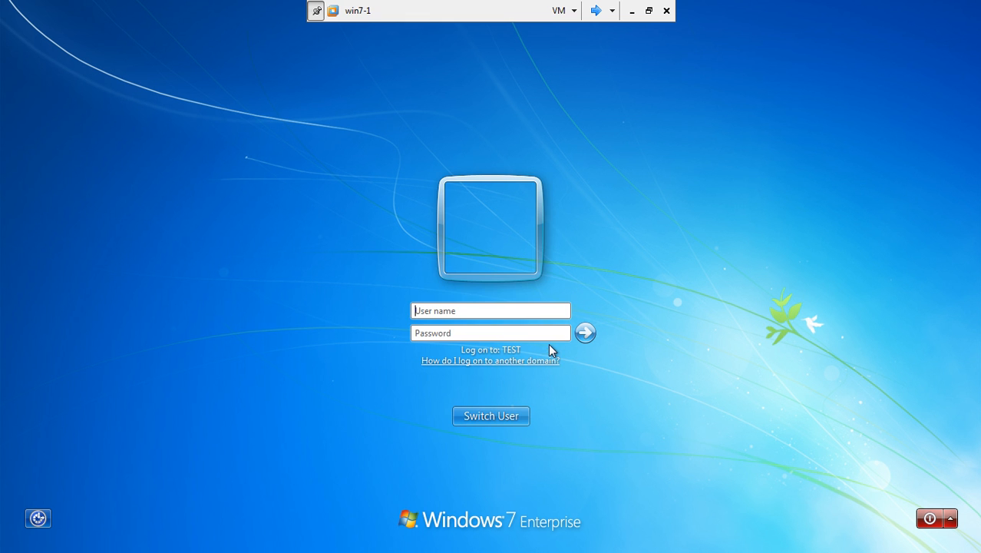
pyautogui.click(596, 11)
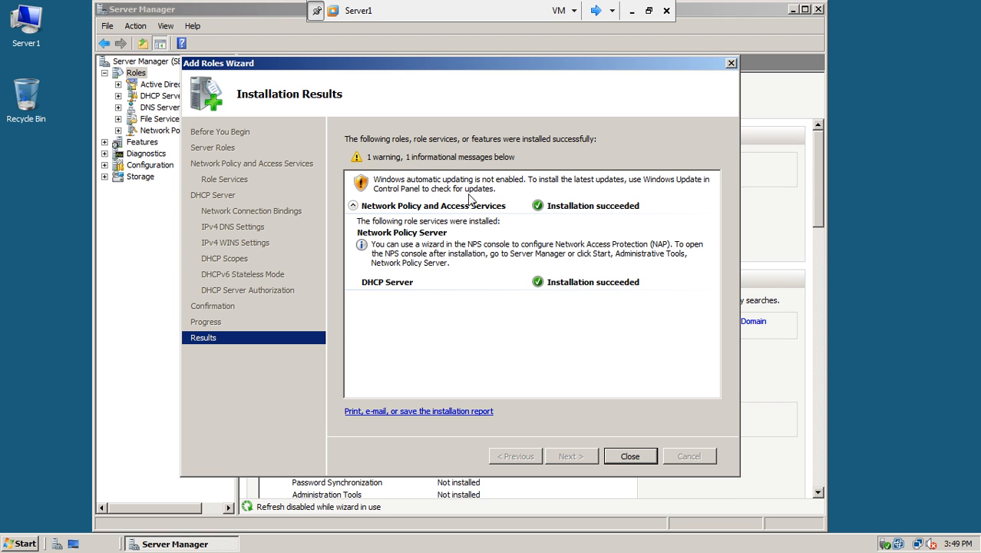
# Step: Close the finished Add Roles Wizard and Server Manager, then launch the DHCP console
pyautogui.click(625, 458)
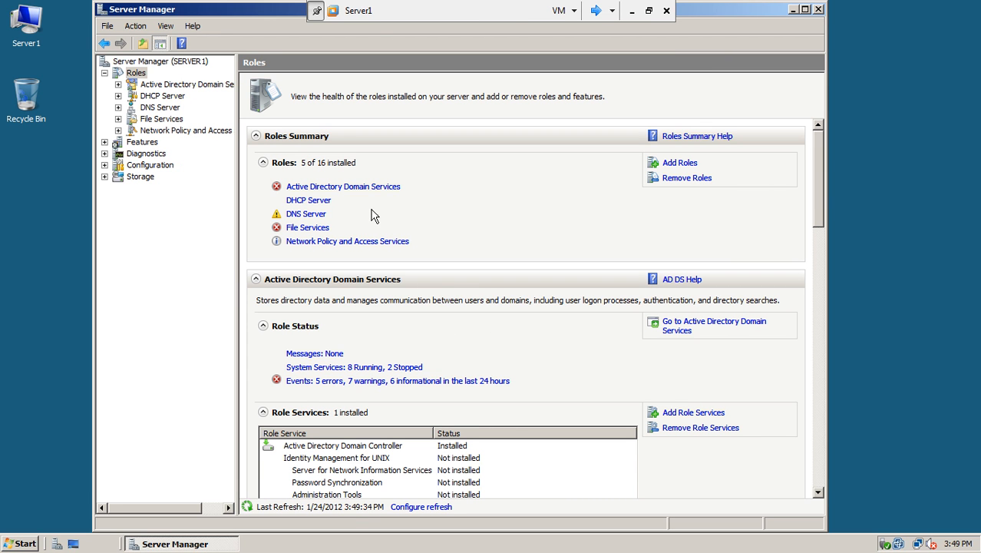
pyautogui.click(818, 9)
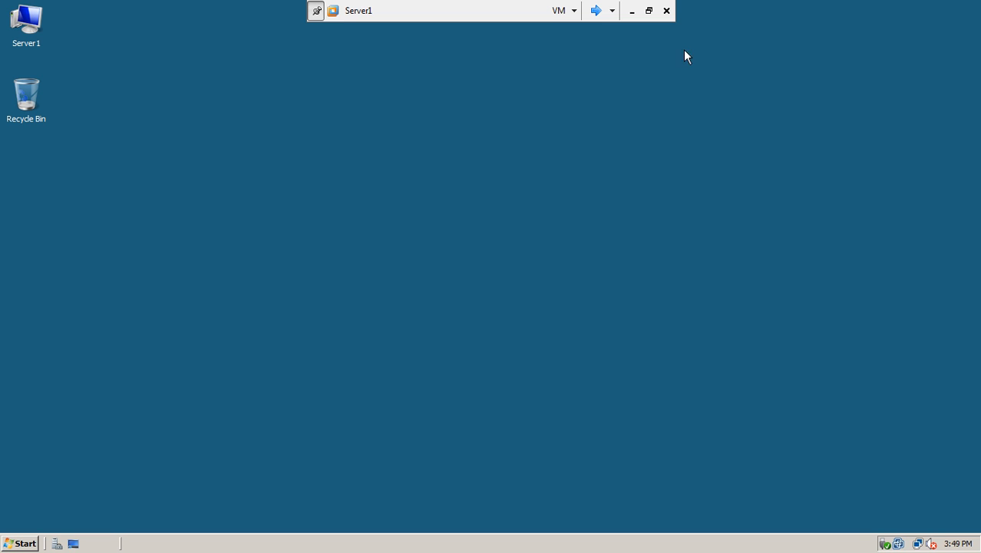
pyautogui.click(20, 543)
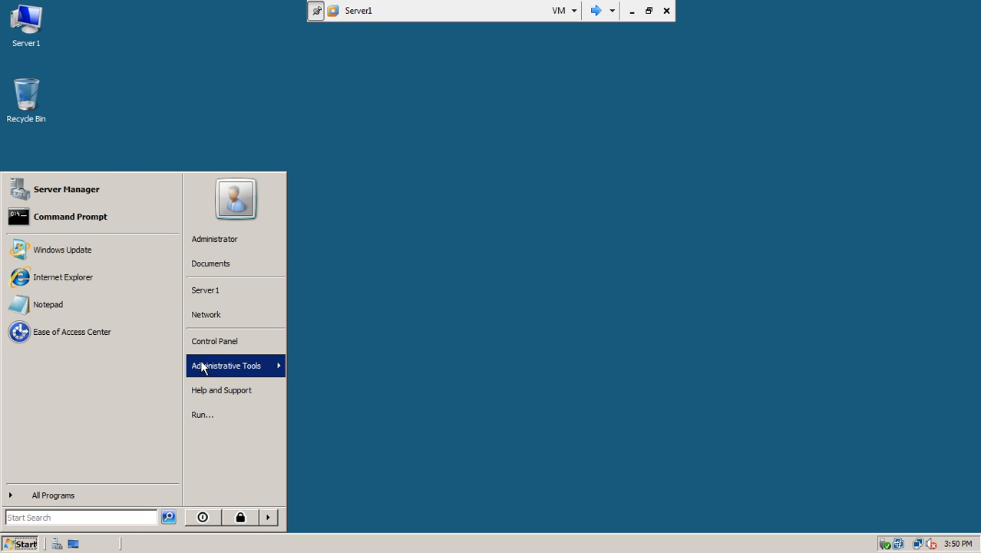
pyautogui.moveTo(207, 367)
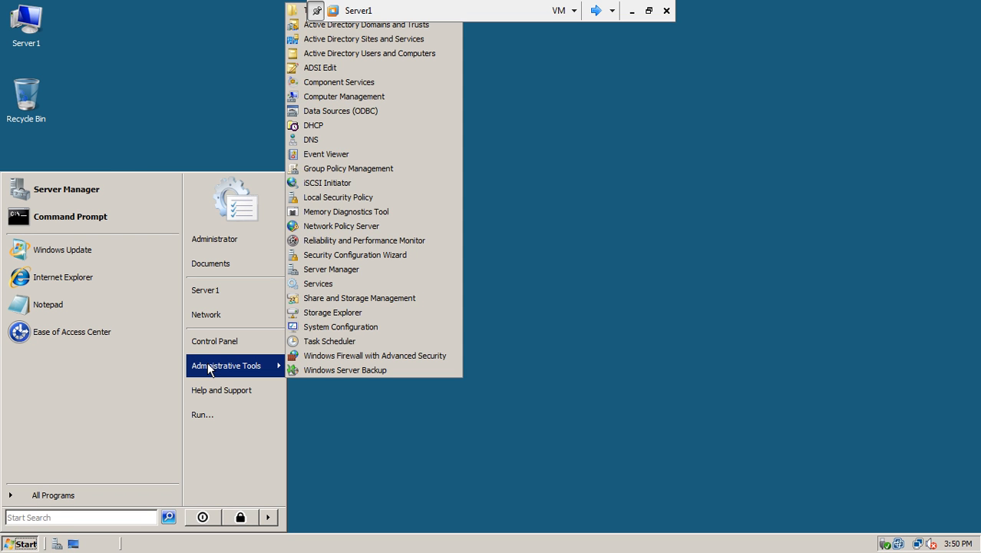
pyautogui.click(315, 125)
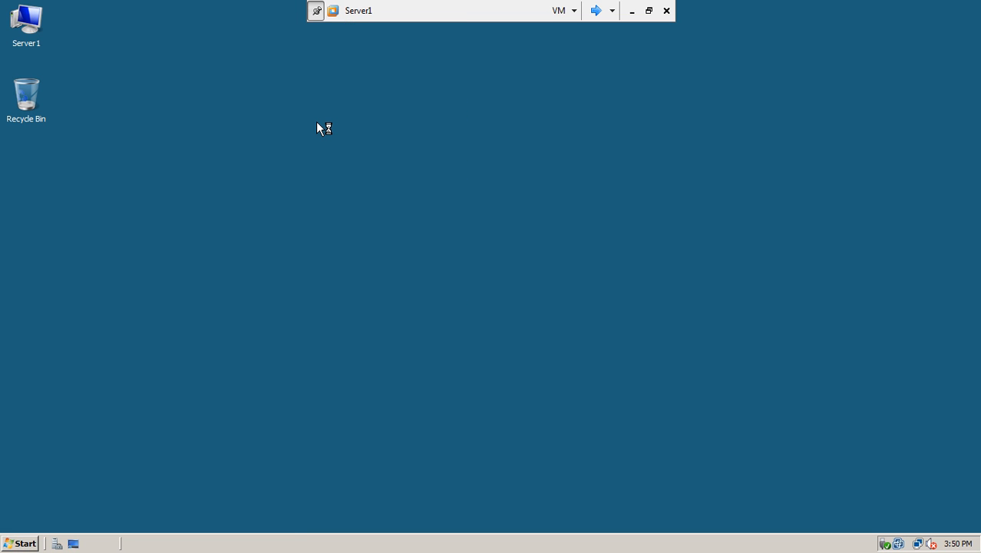
# Step: Expand server1.test.com and IPv4 to view the NAP Clients scope's address pool
pyautogui.click(172, 101)
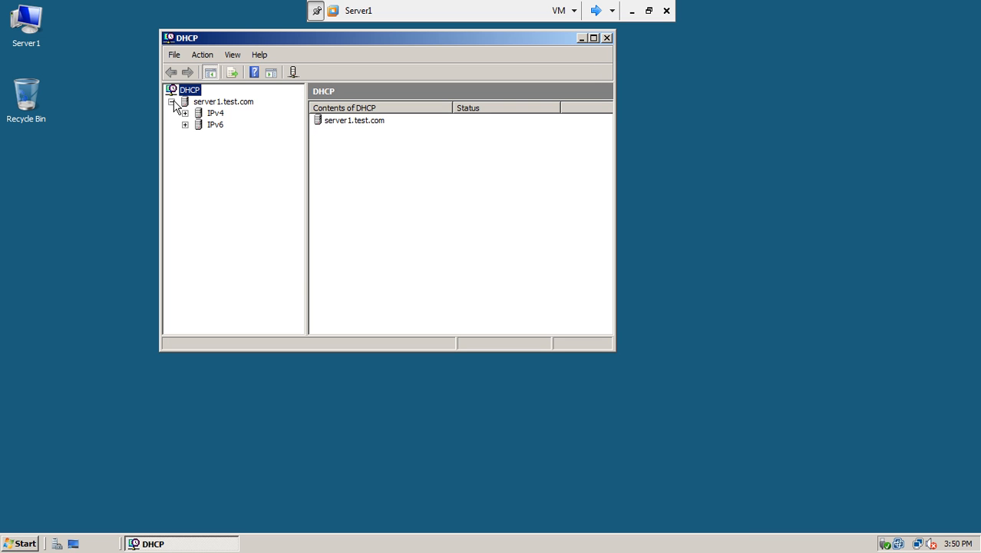
pyautogui.click(185, 113)
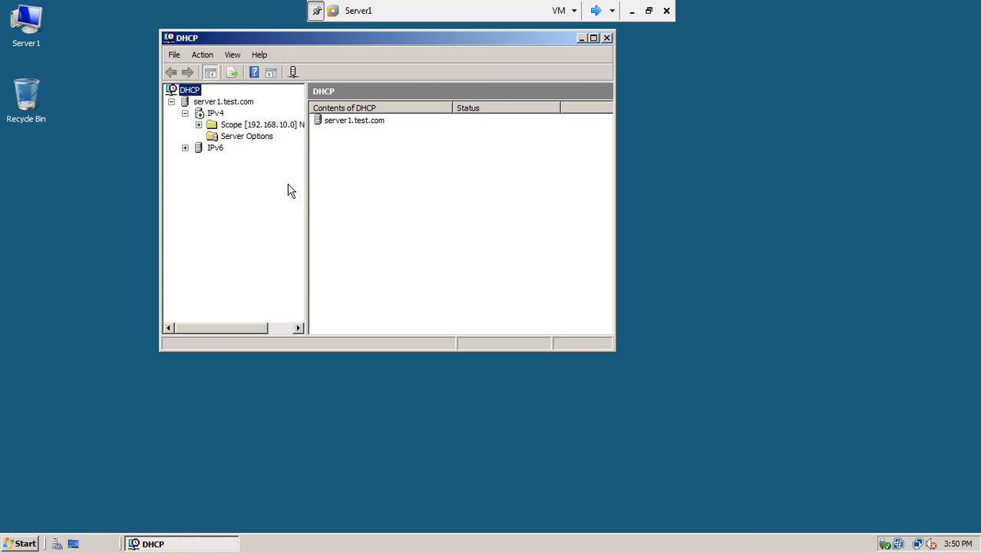
pyautogui.moveTo(305, 184); pyautogui.dragTo(372, 182)
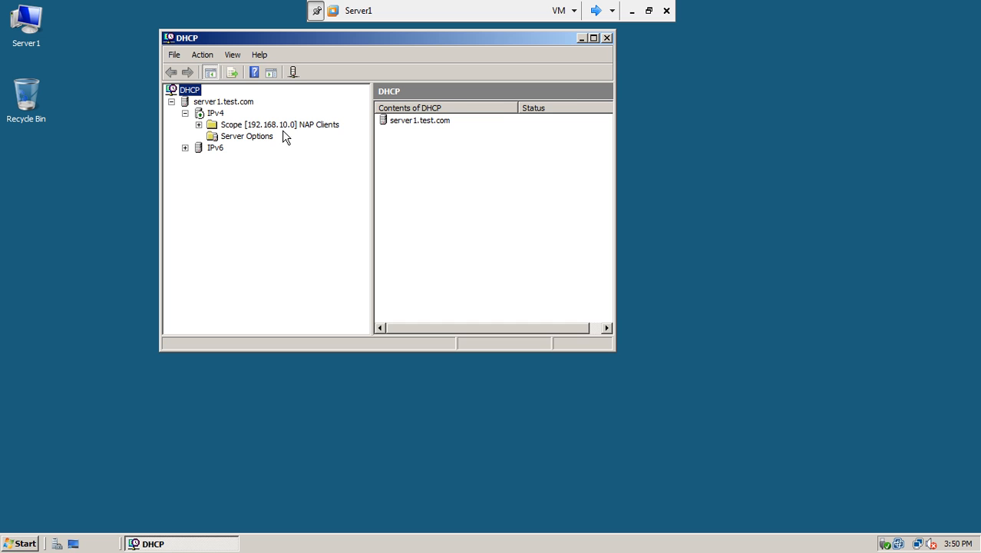
pyautogui.click(218, 116)
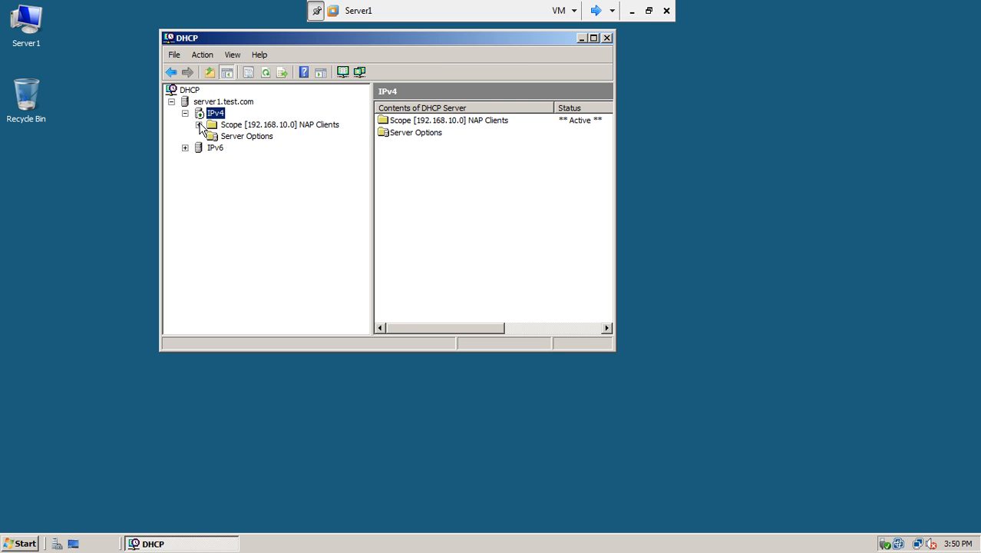
pyautogui.click(198, 125)
pyautogui.click(255, 136)
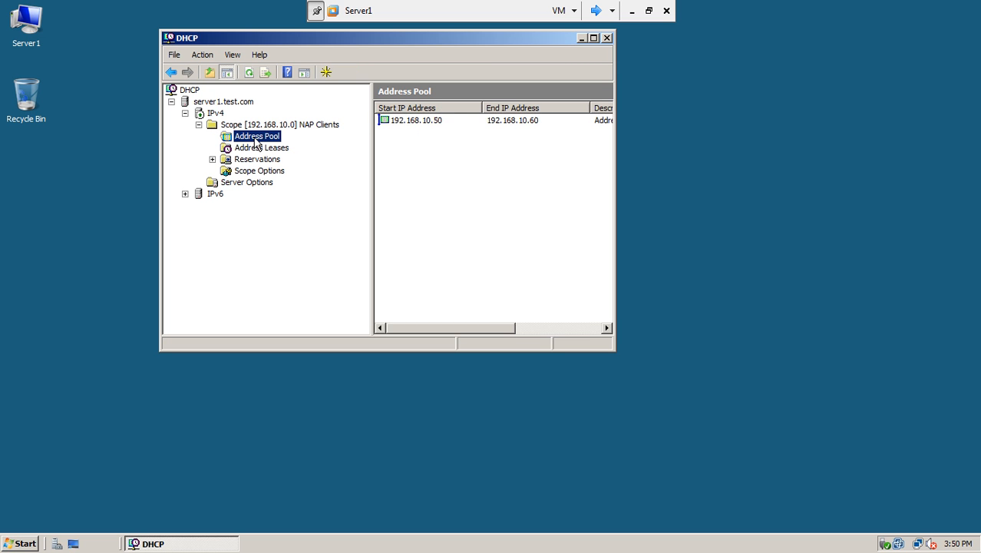
pyautogui.click(594, 38)
# Step: Review leases, reservations and scope options, confirming the 003 Router value 192.168.10.100
pyautogui.click(109, 117)
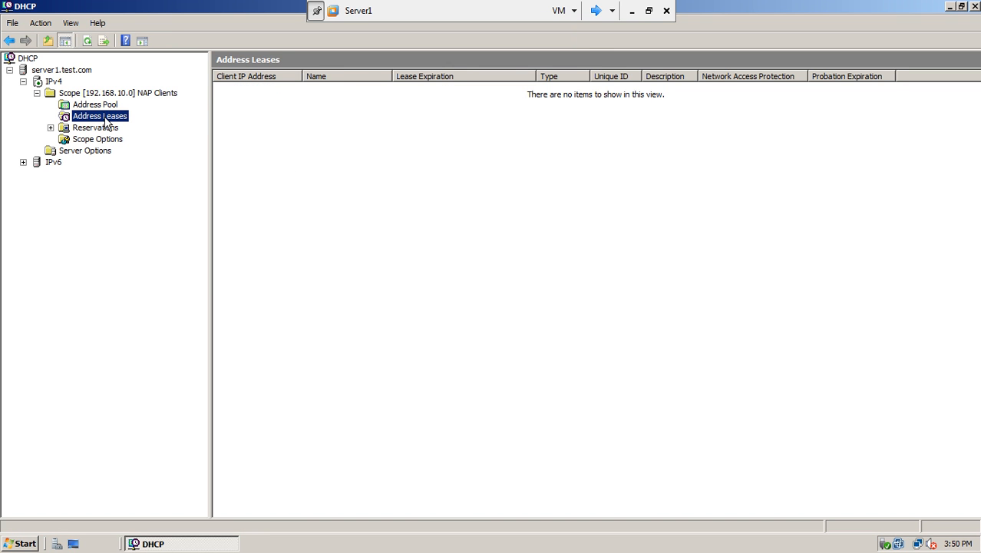
pyautogui.click(103, 129)
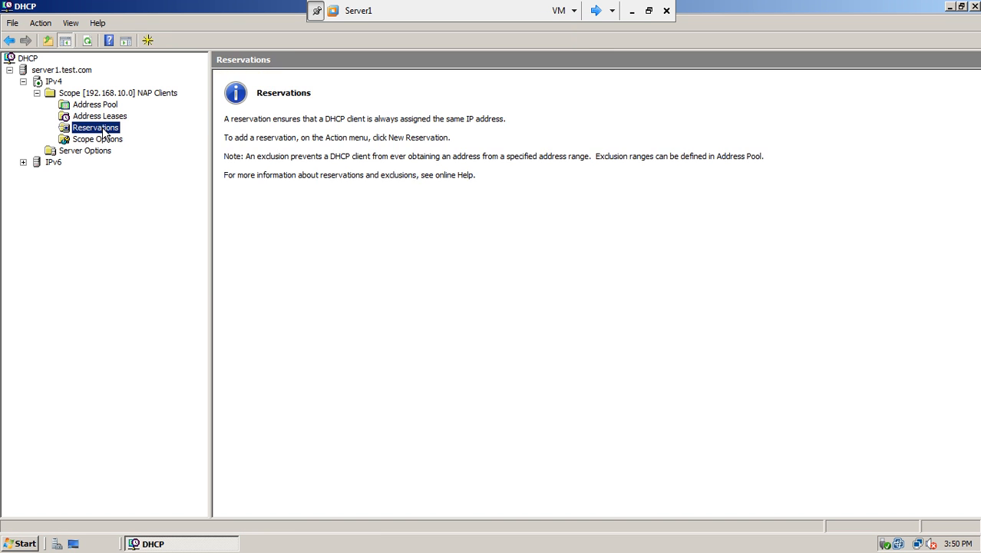
pyautogui.click(105, 140)
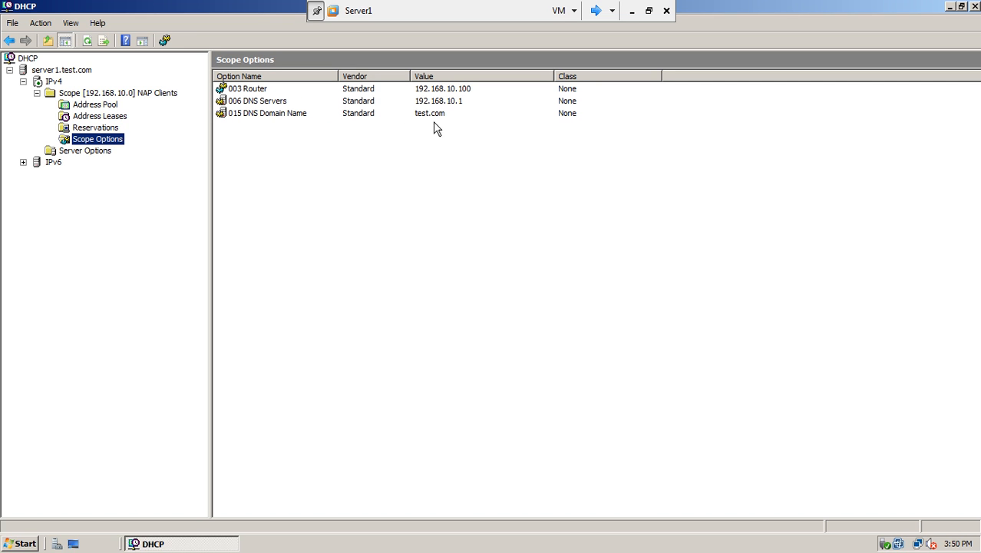
pyautogui.click(262, 92)
pyautogui.rightClick(262, 92)
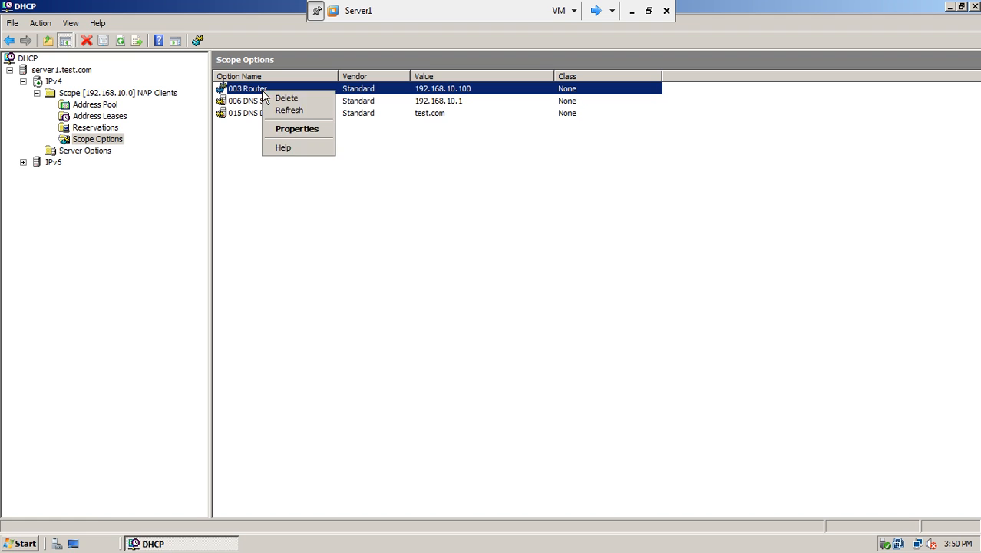
pyautogui.click(281, 129)
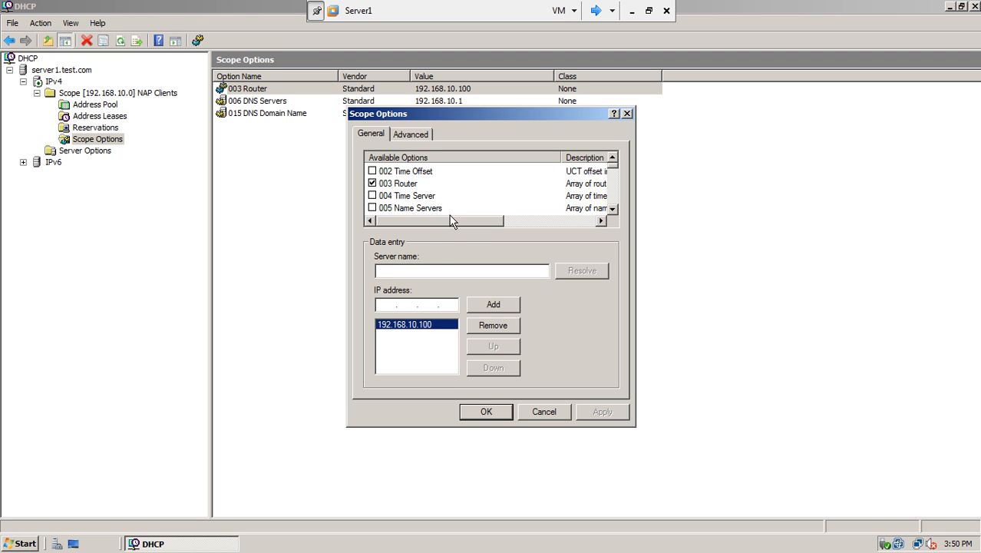
pyautogui.click(505, 409)
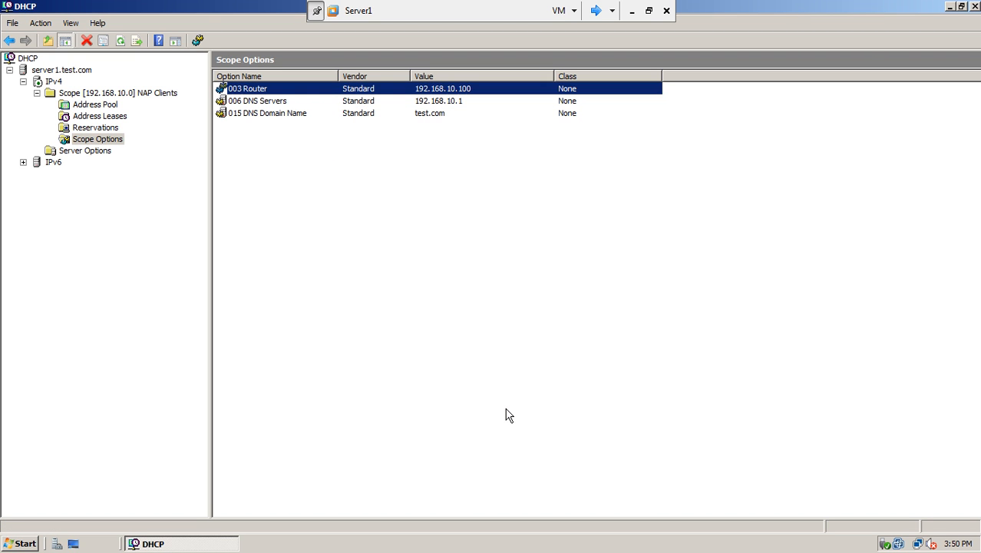
# Step: Close the DHCP console and refresh Server1's desktop
pyautogui.click(974, 7)
pyautogui.rightClick(508, 101)
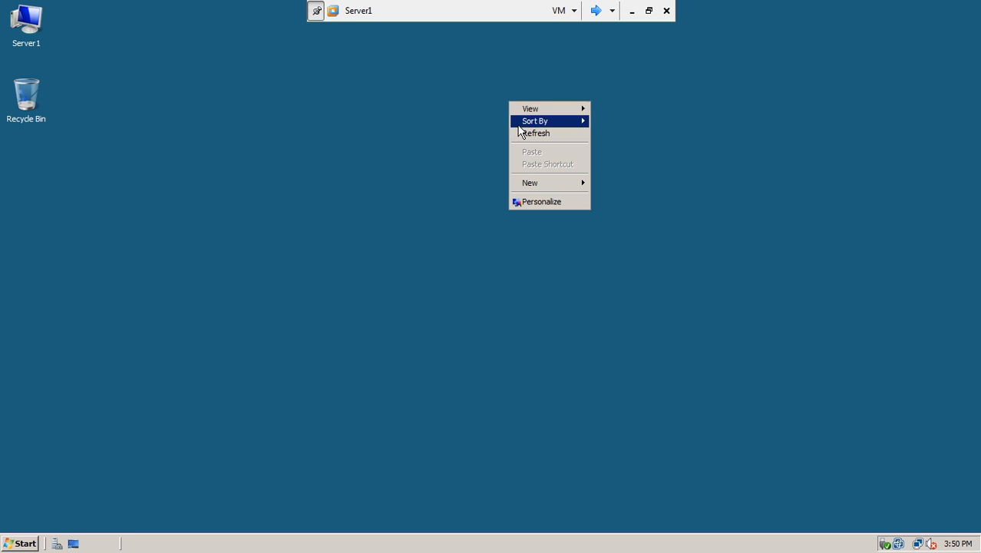
pyautogui.click(519, 128)
pyautogui.click(23, 544)
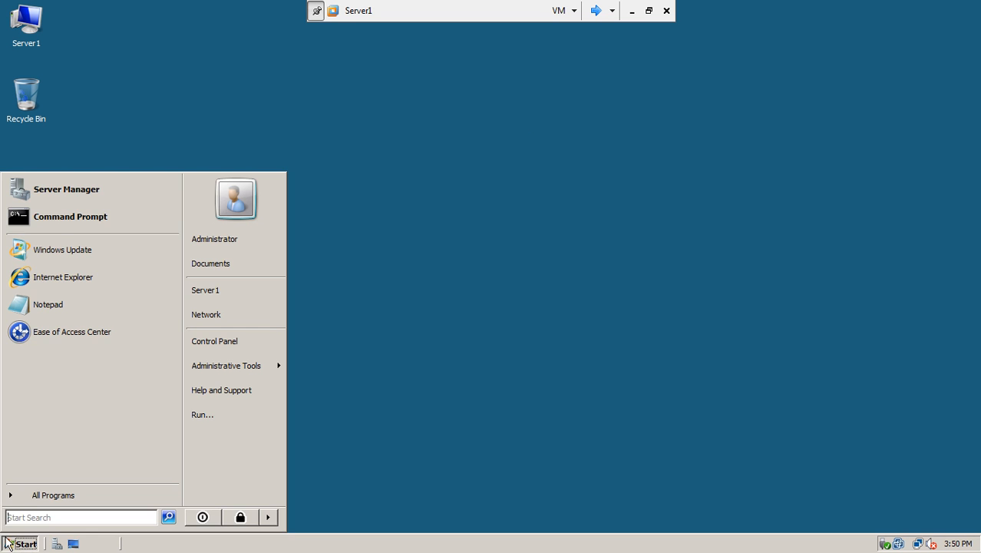
# Step: Launch Network Policy Server, keep the Network Access Protection (NAP) scenario, and start Configure NAP
pyautogui.moveTo(238, 365)
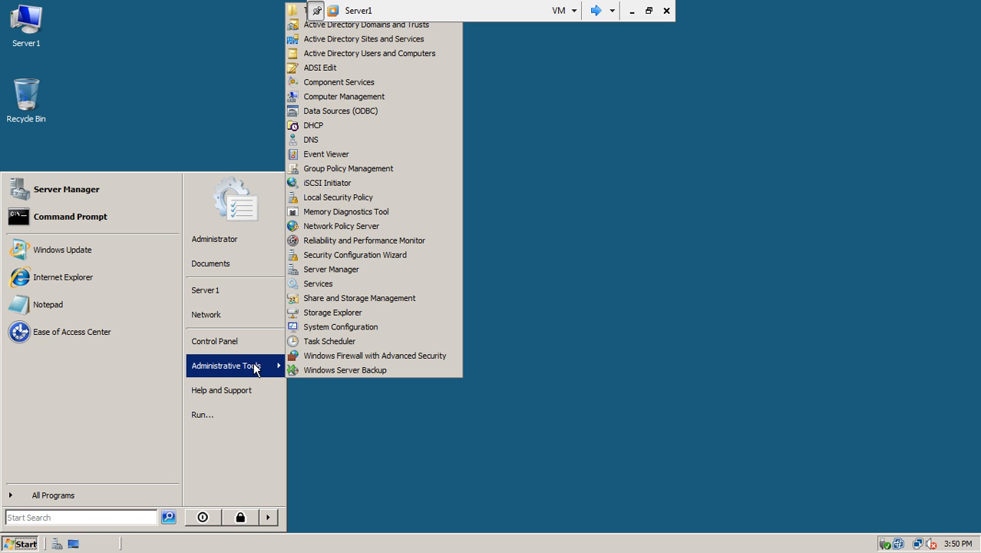
pyautogui.click(391, 230)
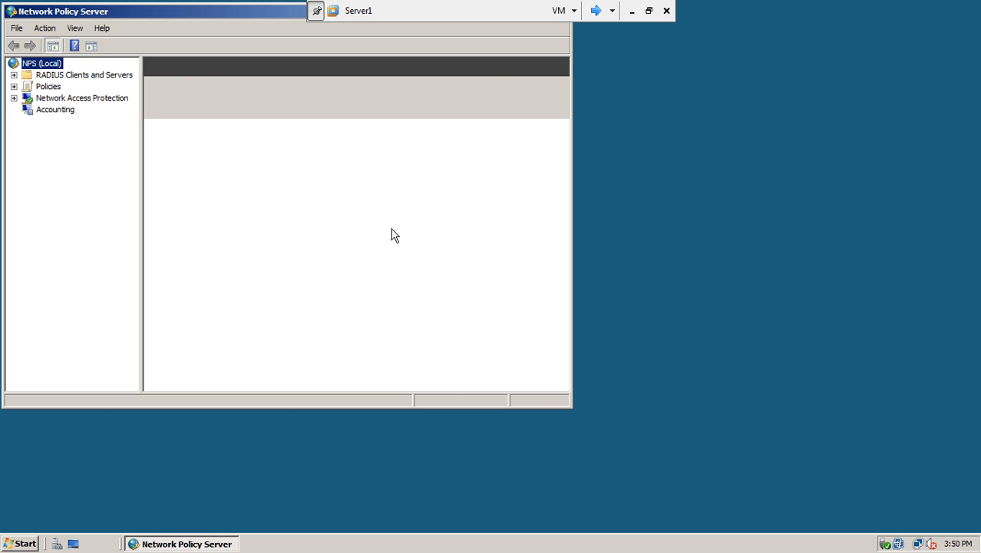
pyautogui.moveTo(227, 16); pyautogui.dragTo(435, 62)
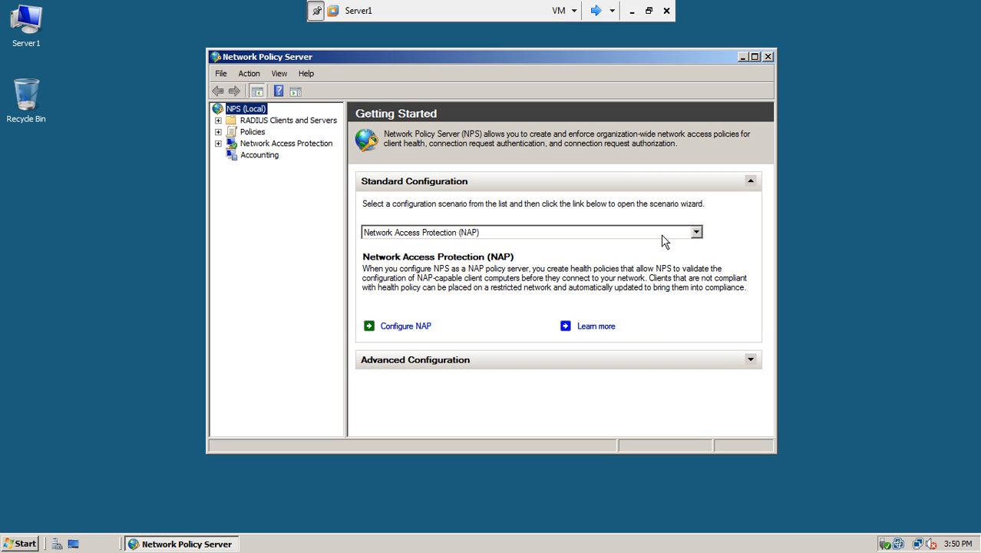
pyautogui.click(697, 233)
pyautogui.click(697, 233)
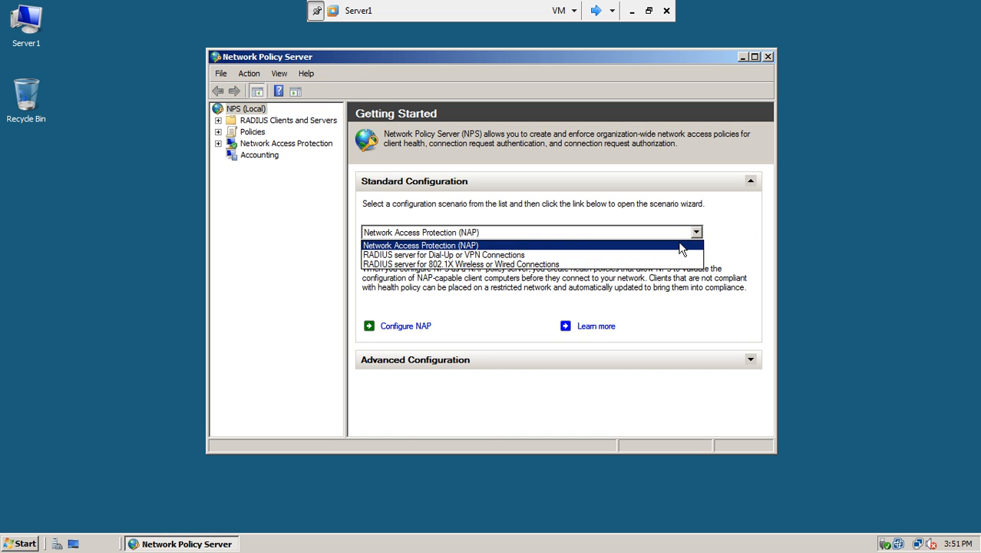
pyautogui.click(679, 245)
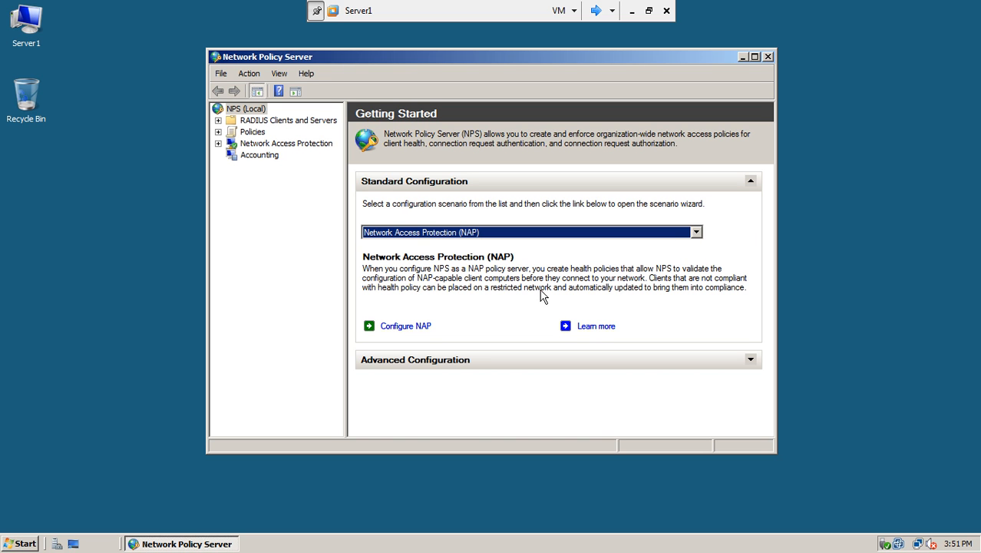
pyautogui.click(408, 328)
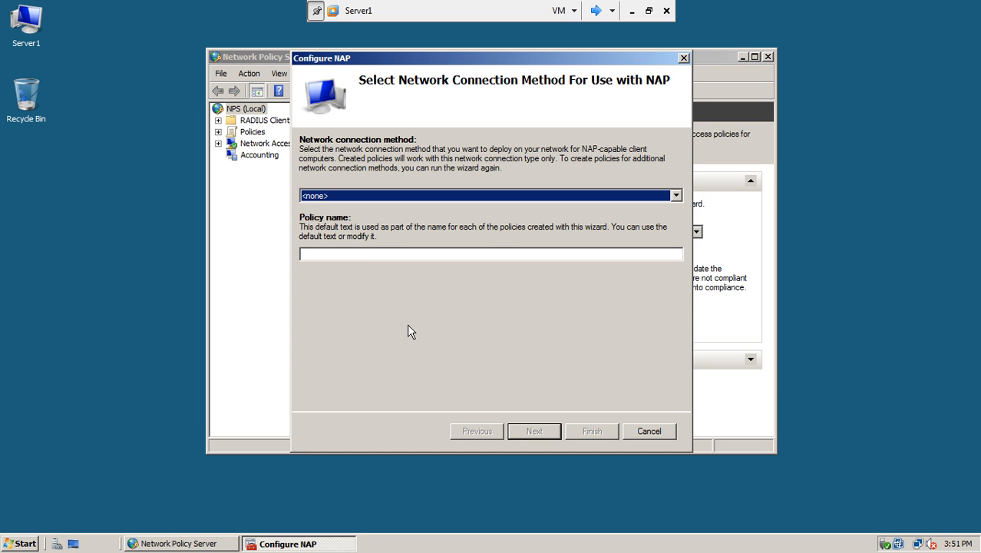
# Step: Choose DHCP as the connection method, keep policy name NAP DHCP, and continue
pyautogui.moveTo(438, 59); pyautogui.dragTo(375, 57)
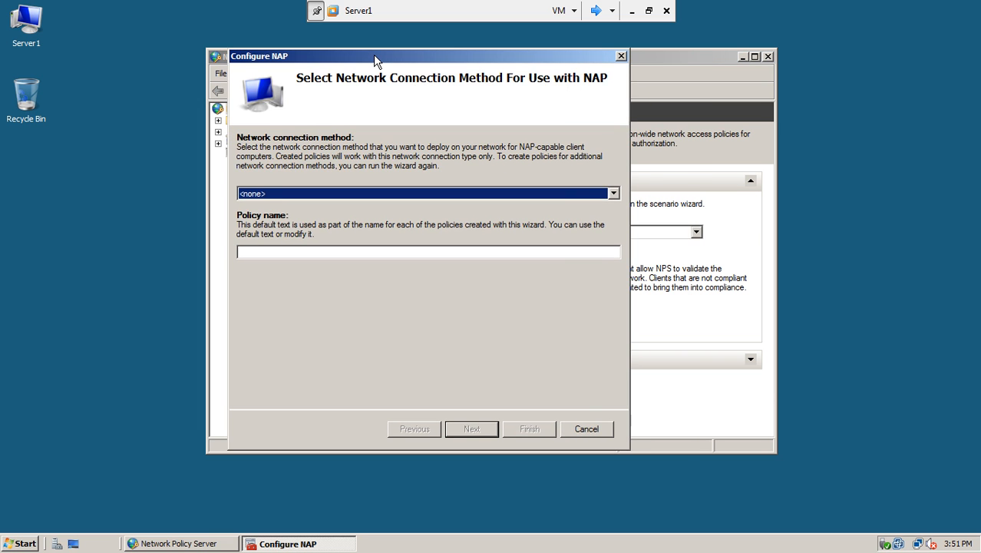
pyautogui.click(411, 193)
pyautogui.click(389, 216)
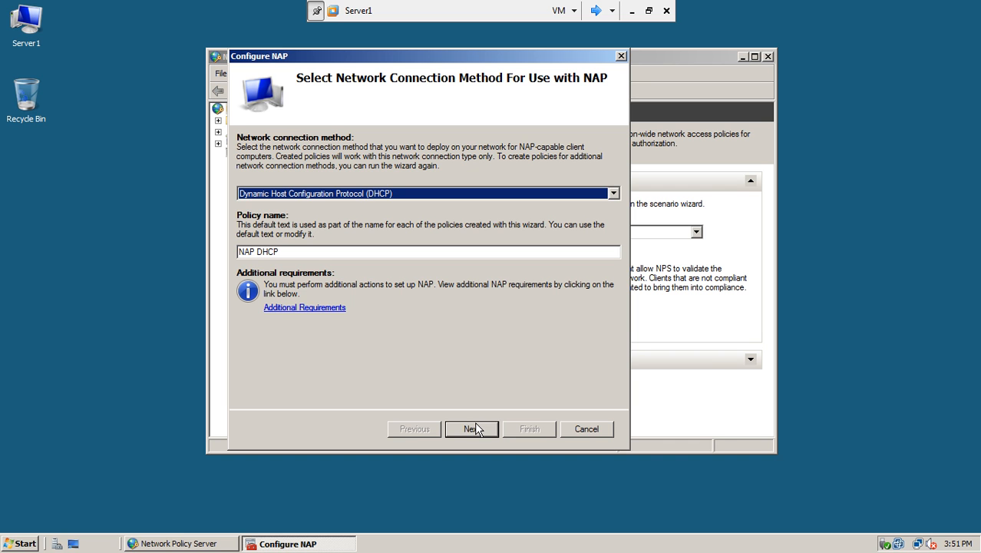
pyautogui.click(256, 251)
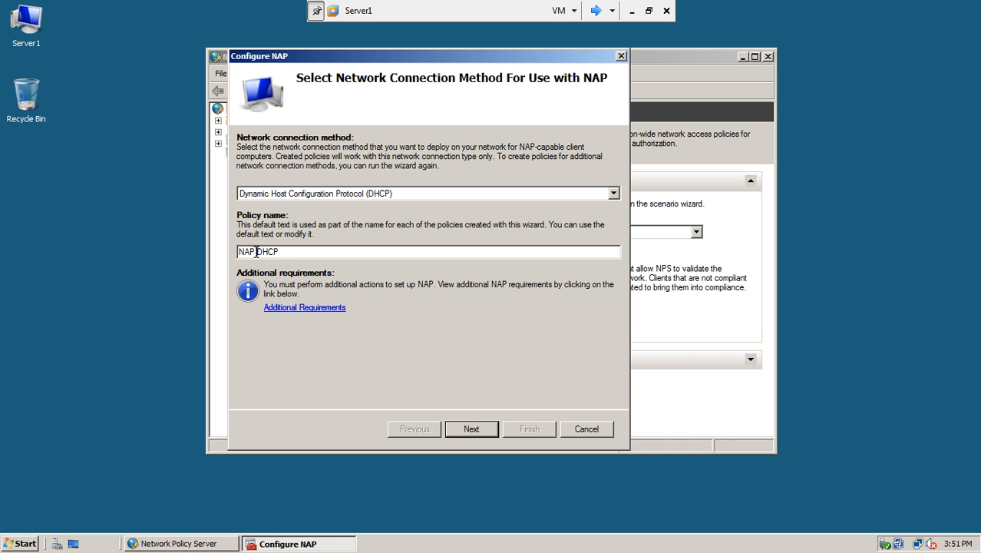
pyautogui.click(467, 430)
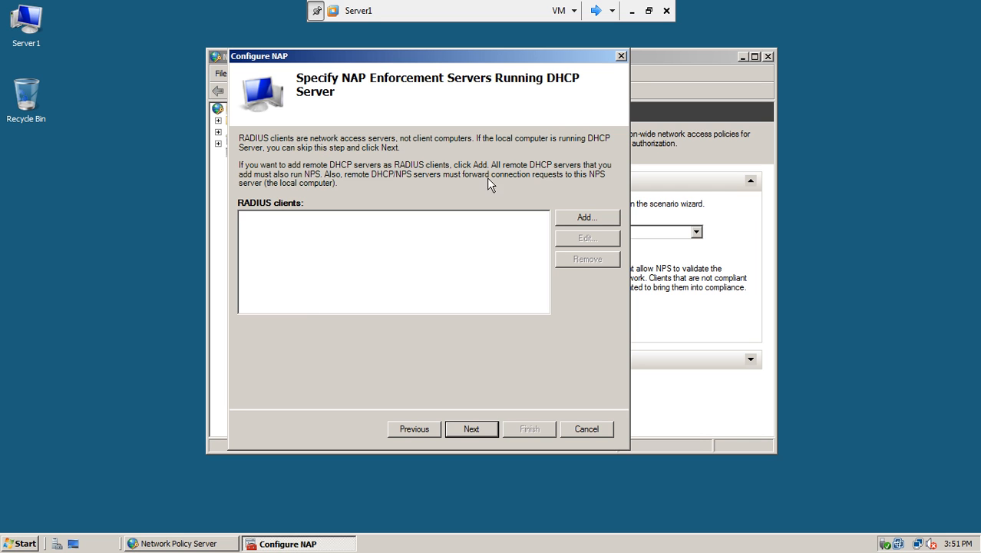
# Step: Add RADIUS client server1 with verified address 192.168.10.1
pyautogui.click(572, 219)
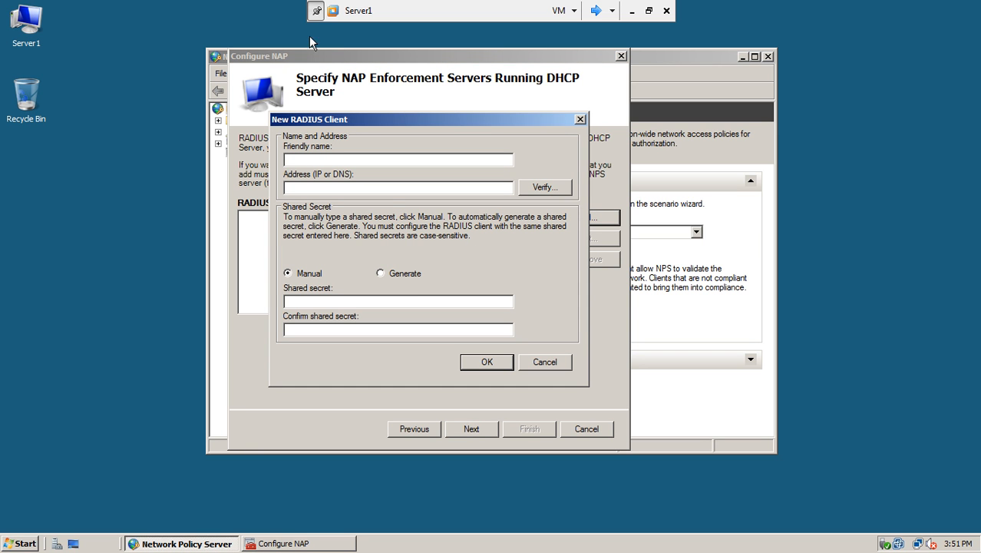
pyautogui.write('server1')
pyautogui.click(365, 189)
pyautogui.write('192.168.10.1')
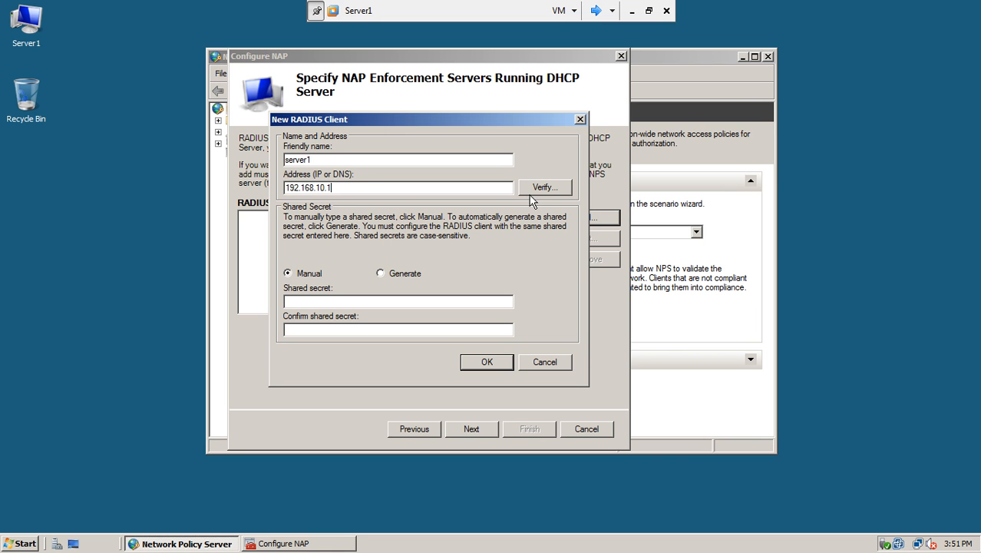
pyautogui.click(530, 189)
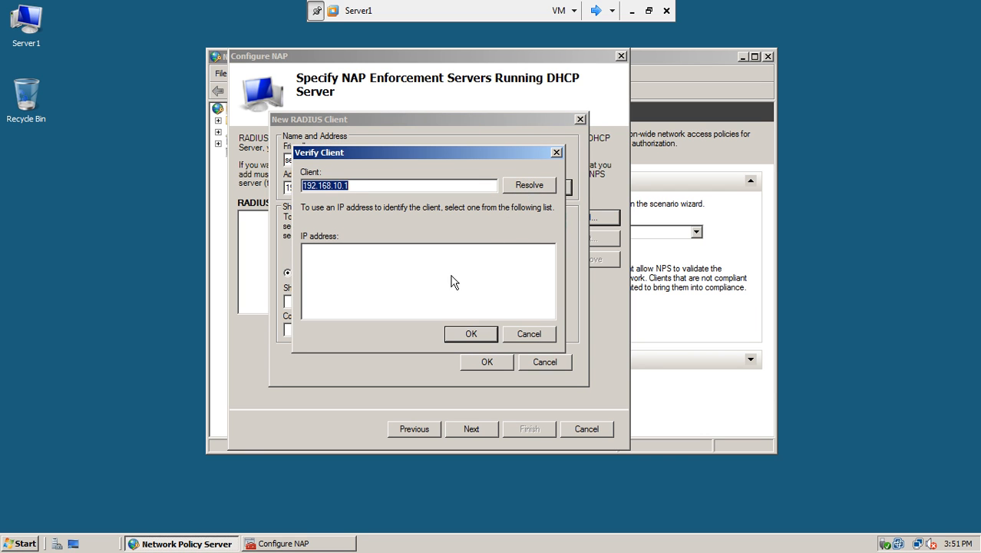
pyautogui.click(527, 185)
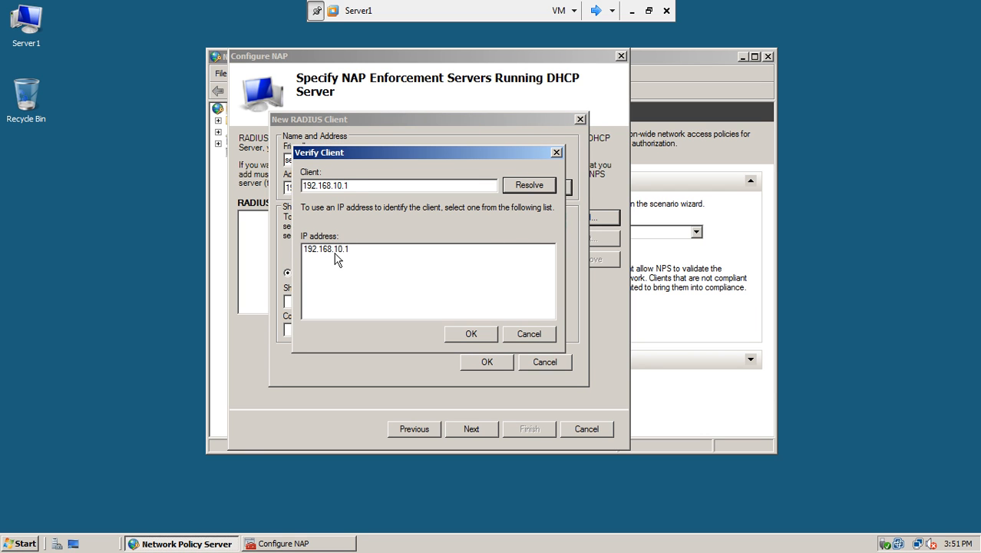
pyautogui.click(471, 335)
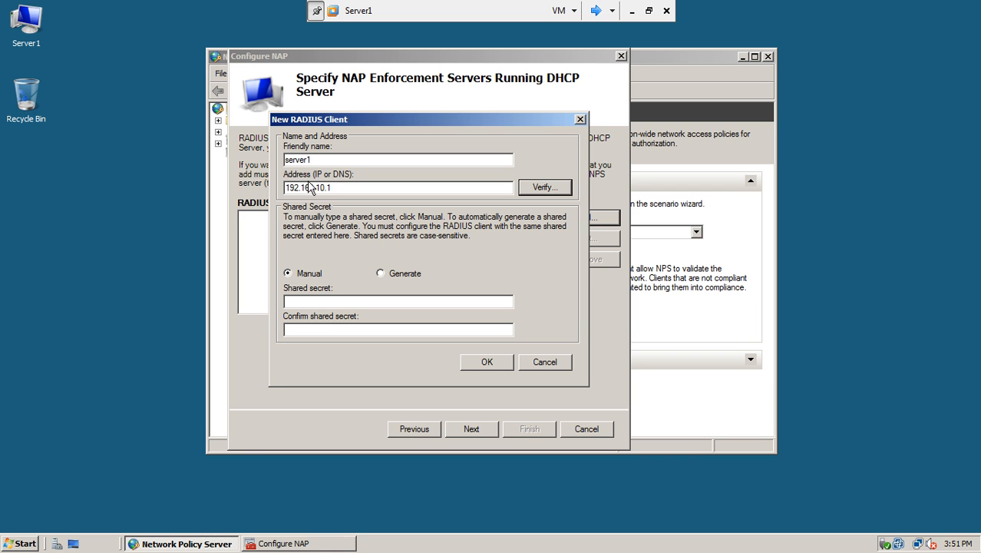
pyautogui.click(474, 363)
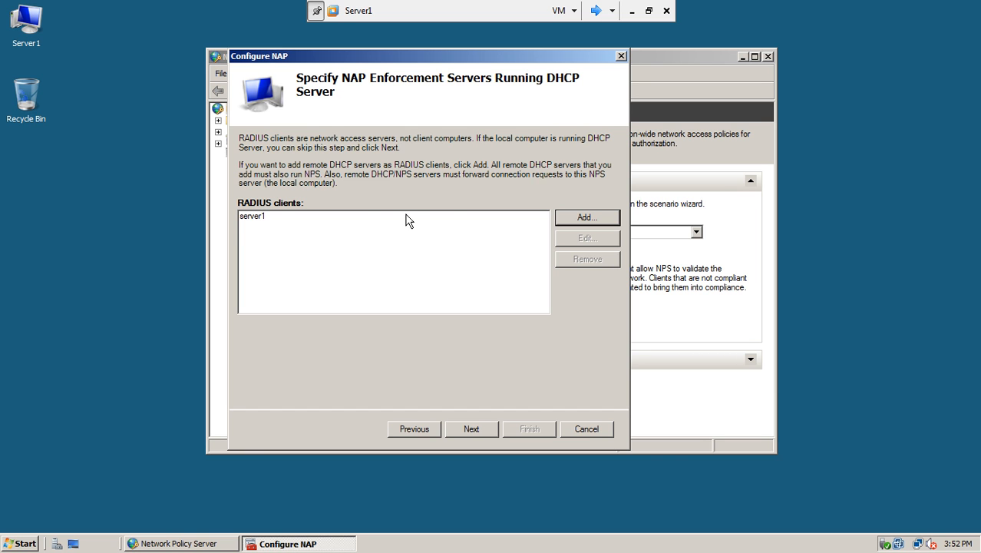
# Step: Pass the DHCP scopes and machine groups pages without specifying any scopes or groups
pyautogui.click(471, 429)
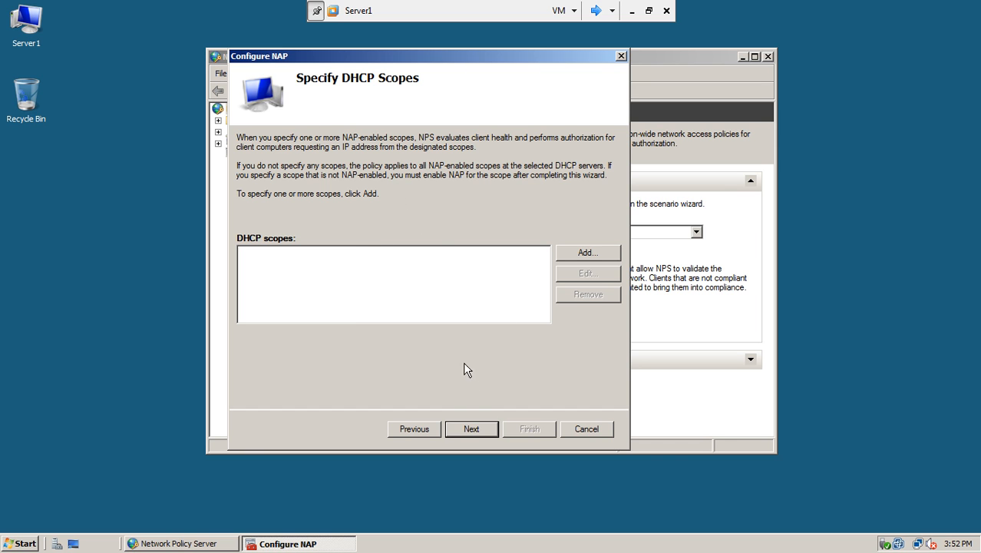
pyautogui.click(467, 429)
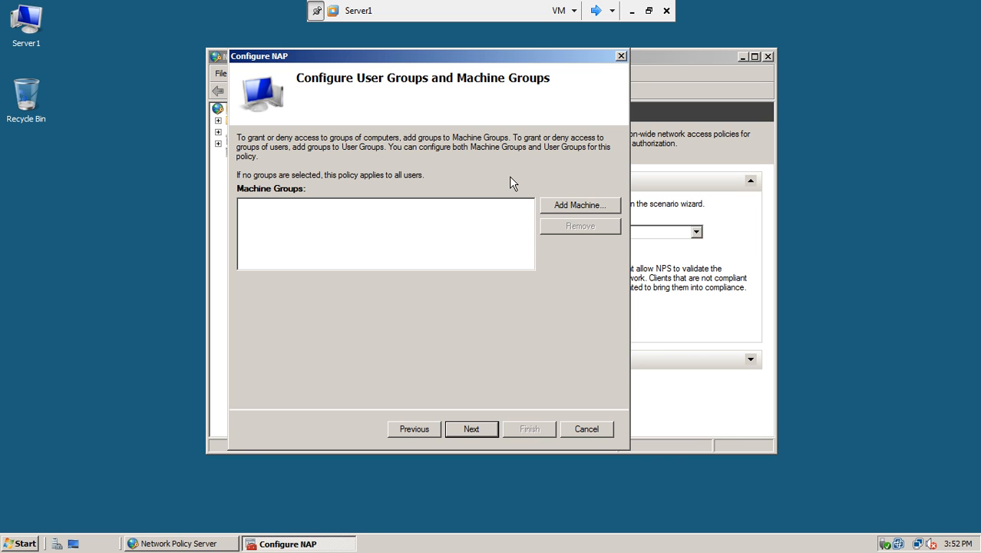
pyautogui.click(563, 208)
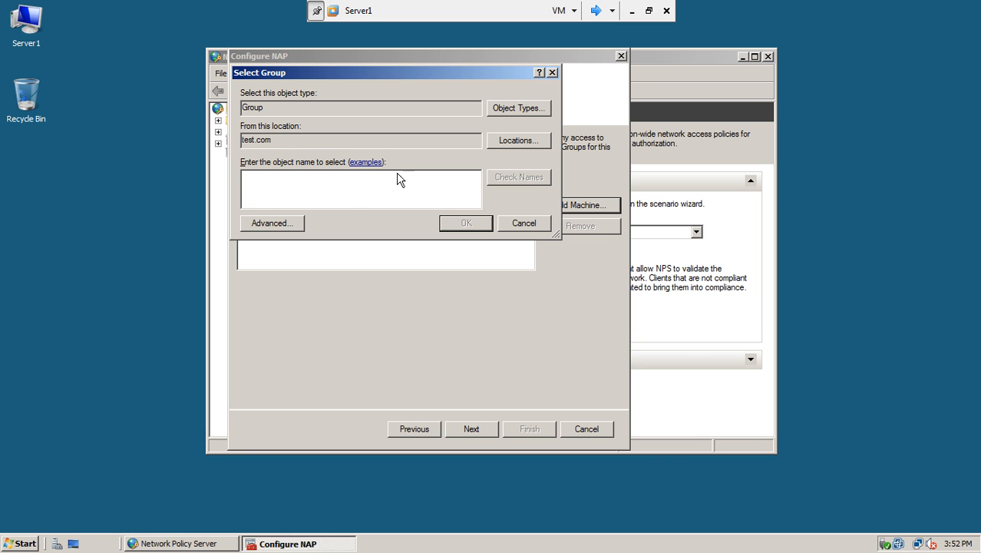
pyautogui.click(514, 224)
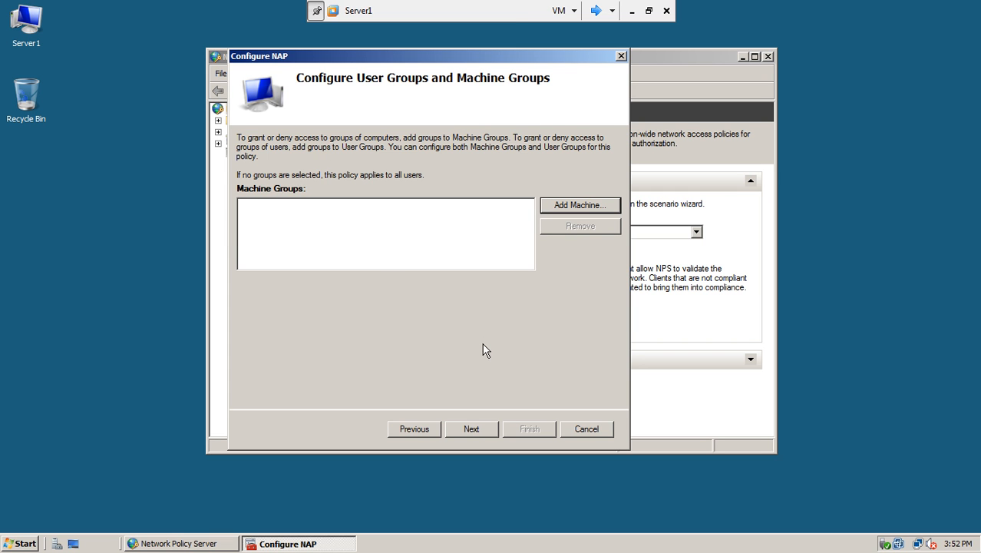
pyautogui.click(476, 430)
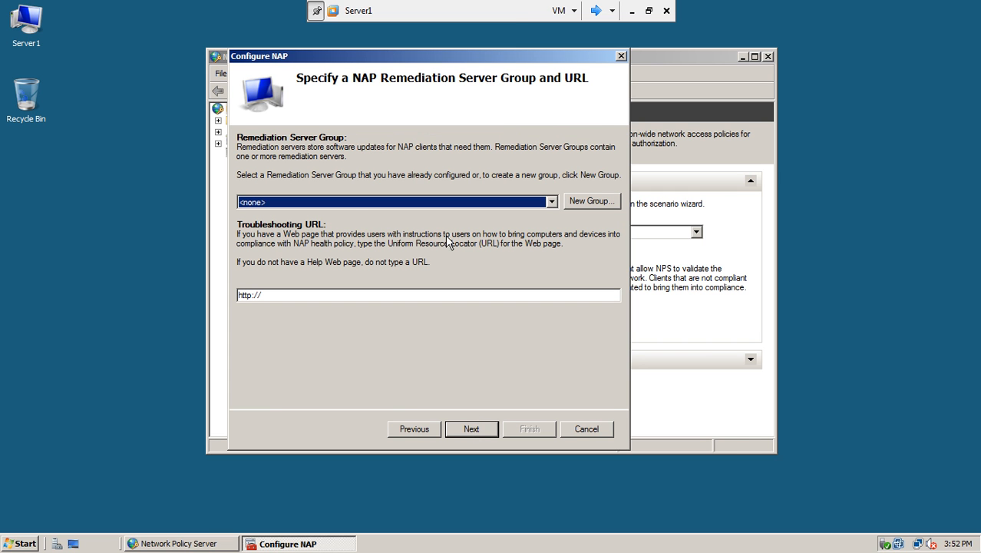
# Step: Create a new remediation server group and name it 'DHCP Server Remediation'
pyautogui.click(583, 201)
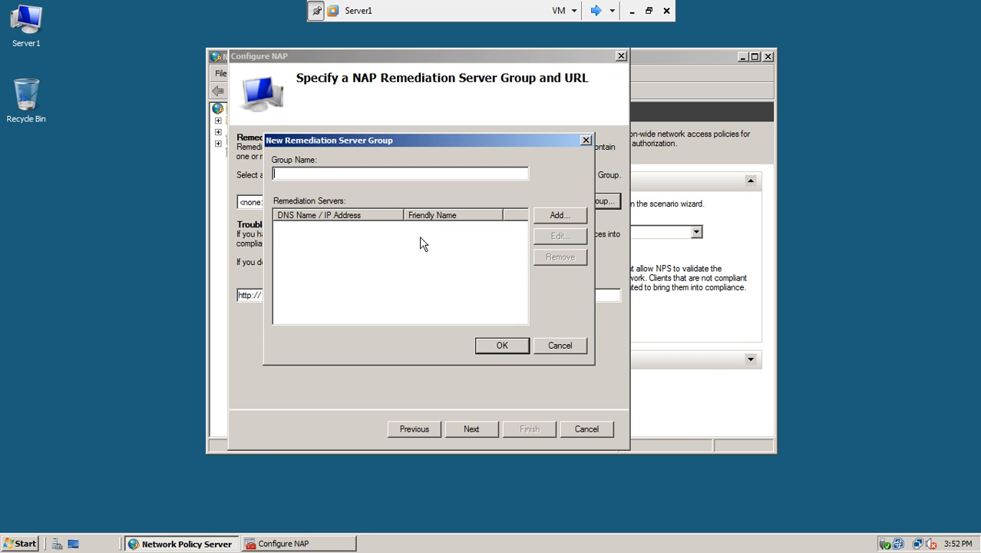
pyautogui.write('server1')
pyautogui.click(542, 214)
pyautogui.write('server')
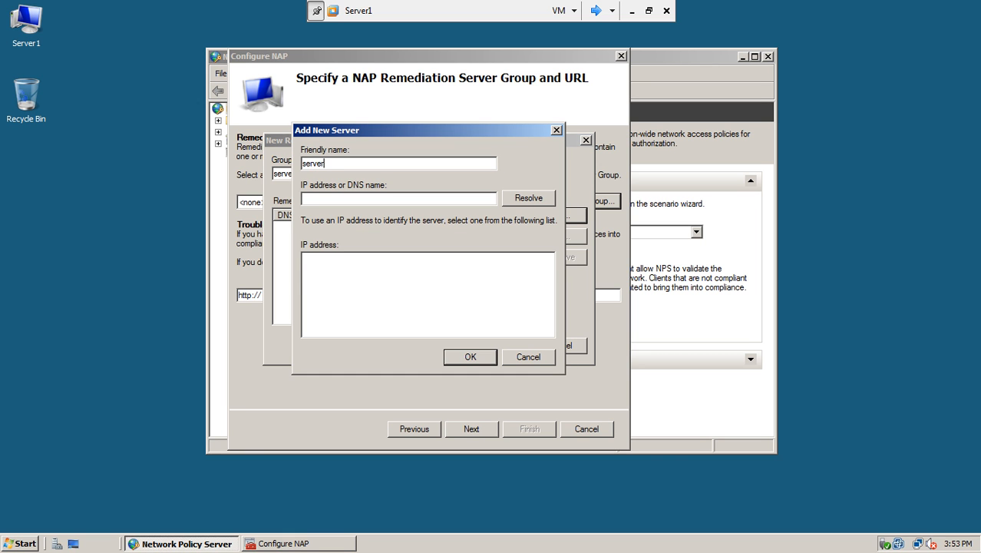
pyautogui.click(508, 363)
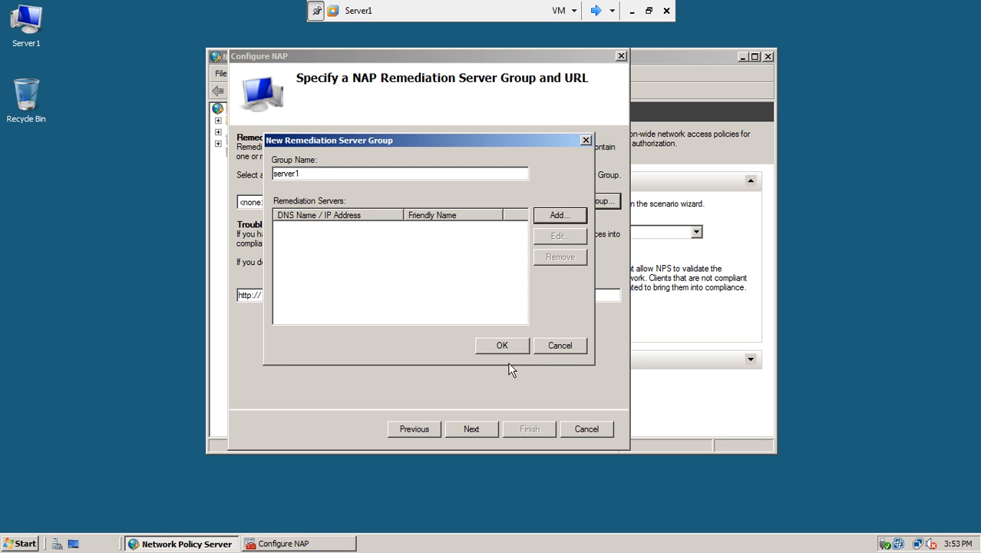
pyautogui.doubleClick(310, 173)
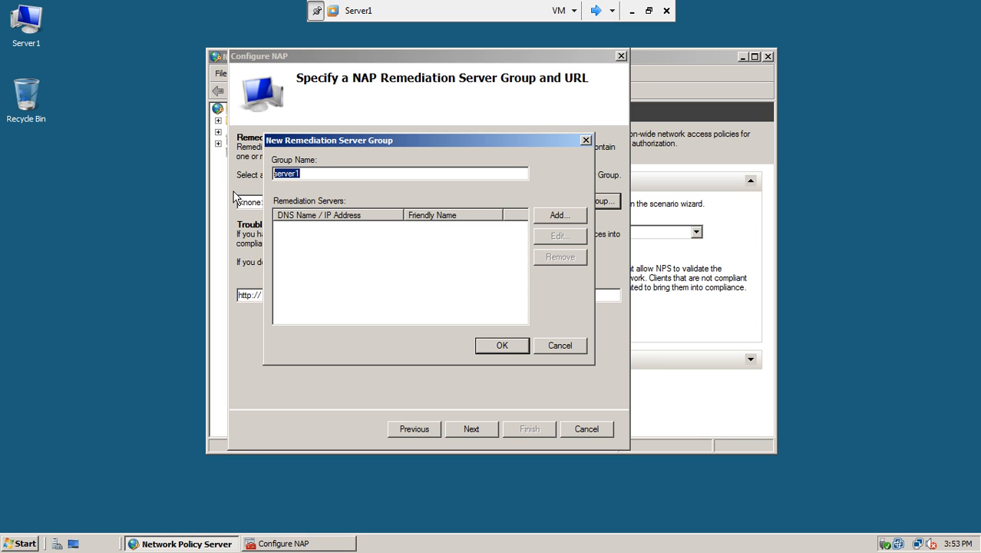
pyautogui.write('DH')
pyautogui.write('CP S')
pyautogui.press('BackSpace')
pyautogui.write('Server Remedia')
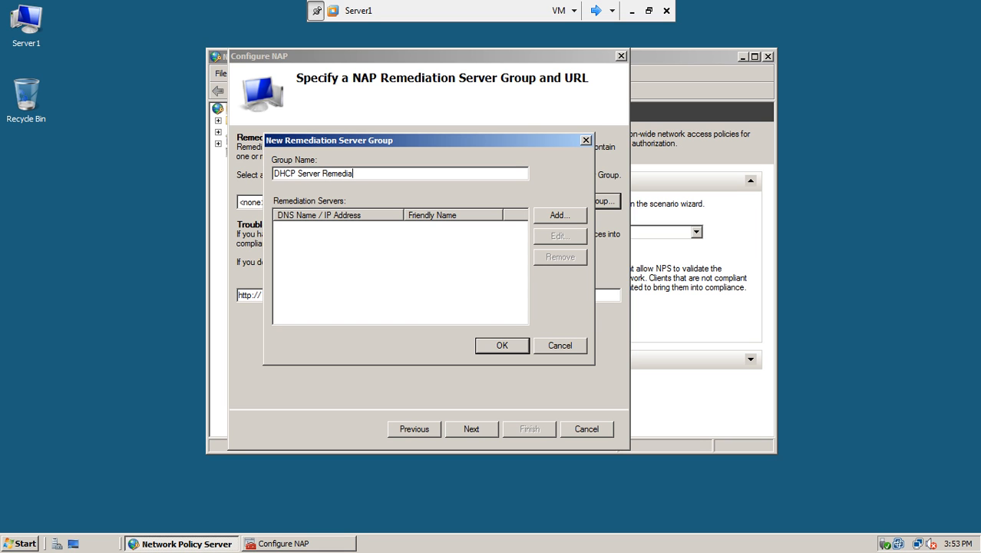
pyautogui.write('tion')
# Step: Add server1 at 192.168.10.1 to the group and save it
pyautogui.click(558, 216)
pyautogui.write('serv')
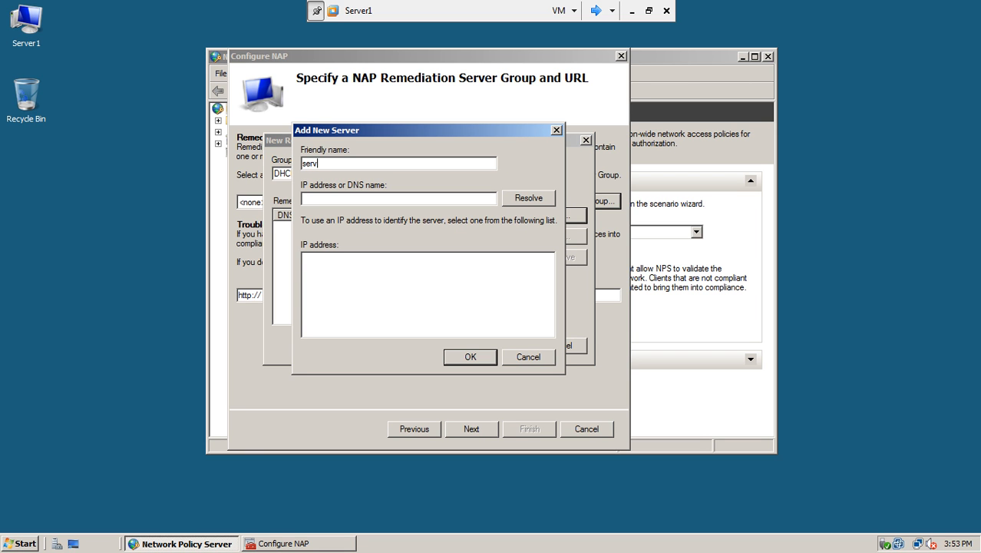
pyautogui.write('er1')
pyautogui.click(427, 201)
pyautogui.write('192.168.10.1')
pyautogui.click(525, 199)
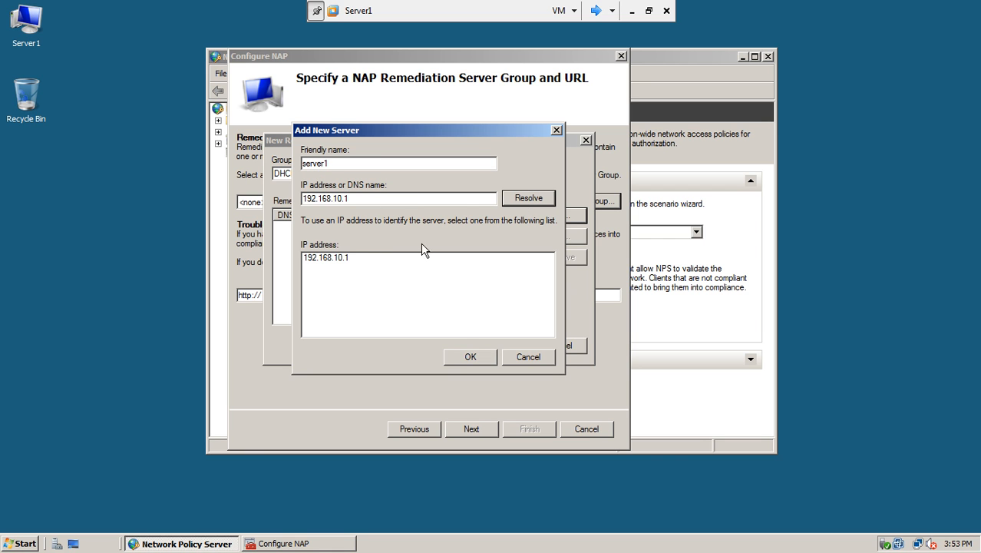
pyautogui.click(469, 357)
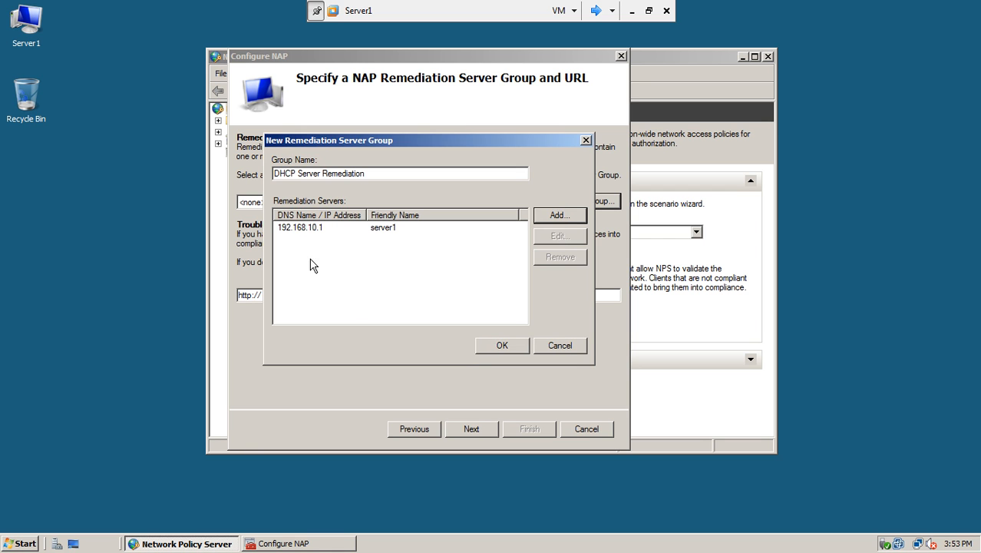
pyautogui.click(482, 346)
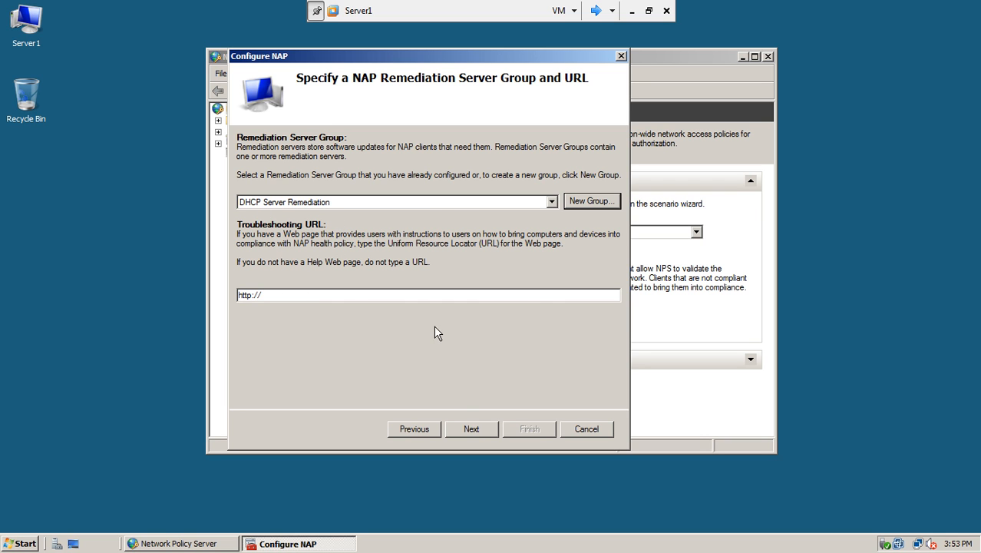
# Step: Pass the remediation page, keep the Windows Security Health Validator policy, and finish the wizard
pyautogui.click(469, 429)
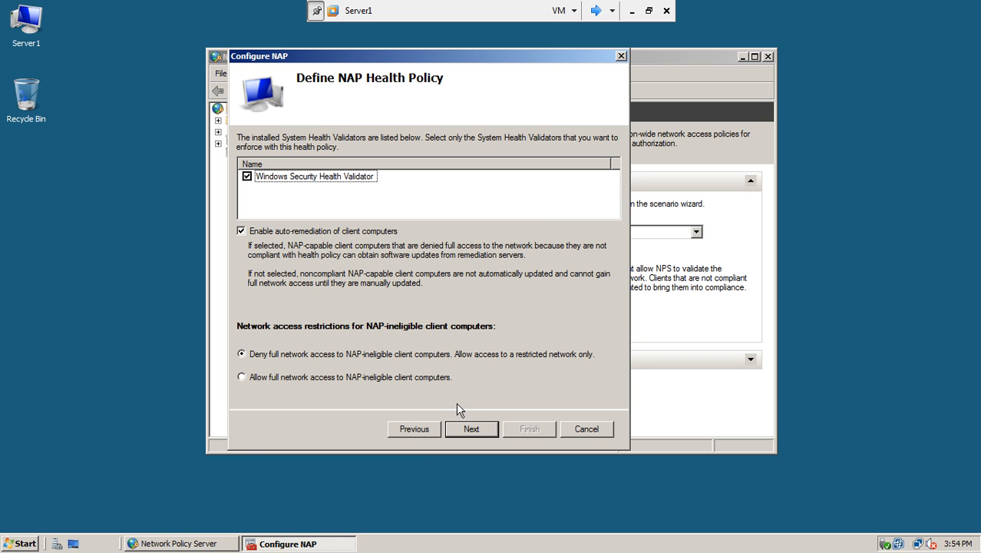
pyautogui.click(469, 429)
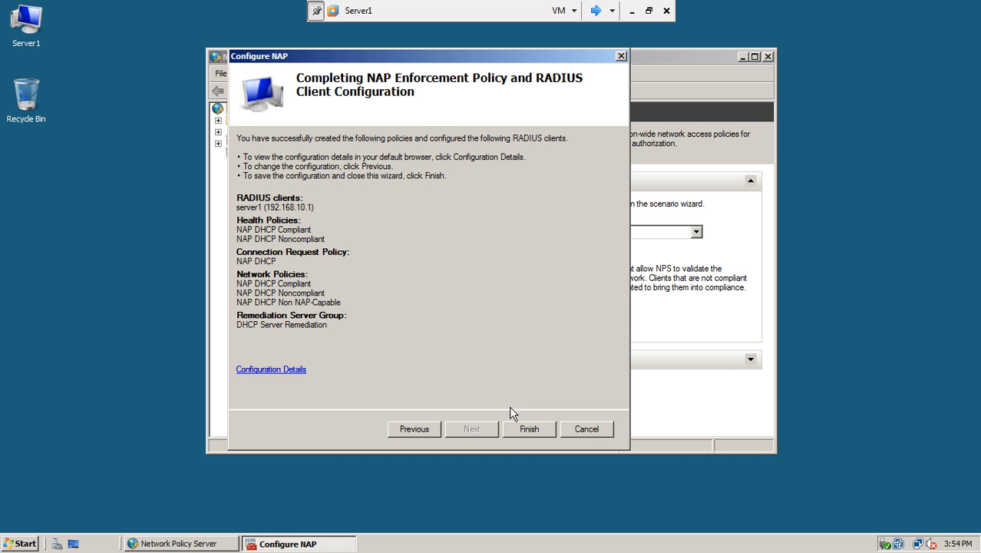
pyautogui.click(521, 430)
pyautogui.click(527, 430)
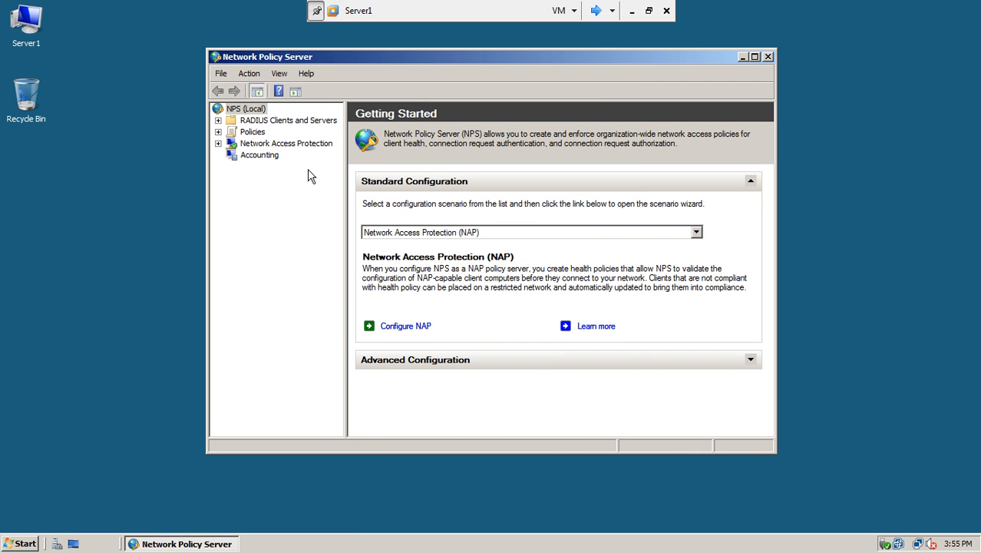
# Step: Review the connection request, network and health policies plus remediation groups, then close NPS
pyautogui.click(253, 132)
pyautogui.click(218, 132)
pyautogui.click(265, 145)
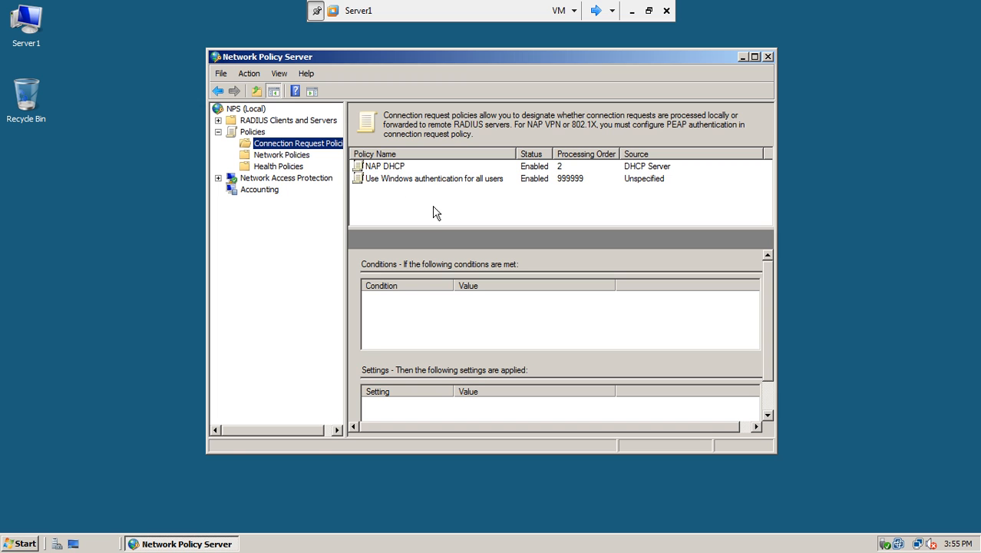
pyautogui.click(281, 157)
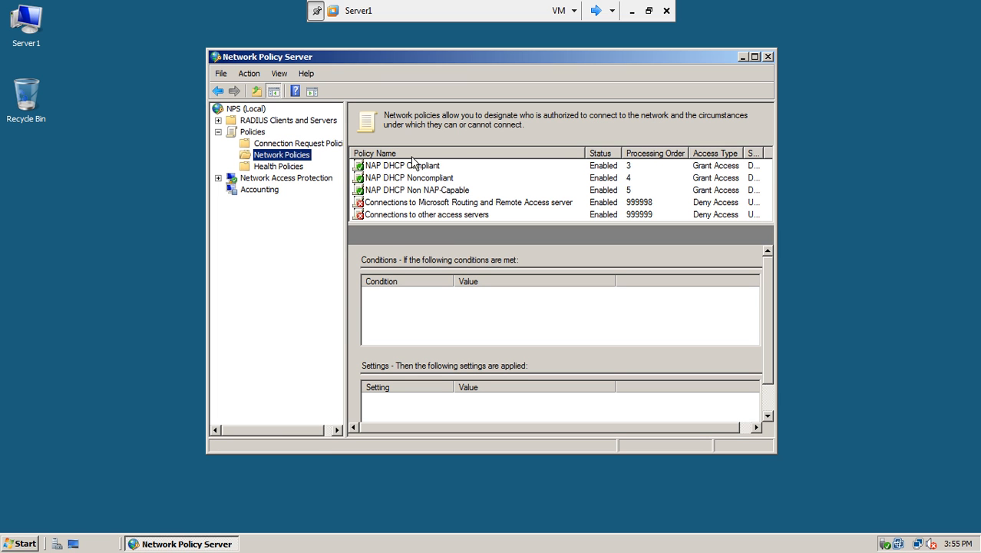
pyautogui.click(288, 167)
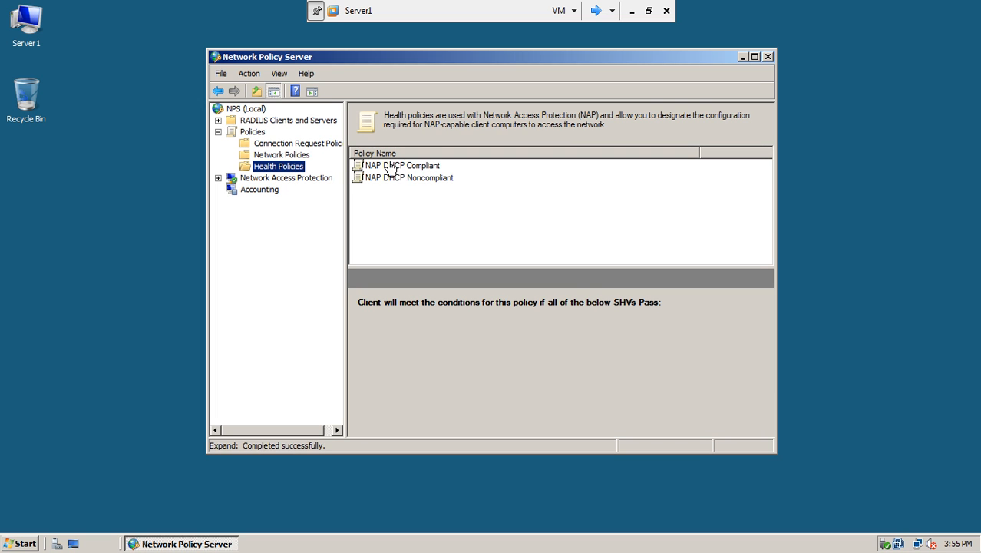
pyautogui.click(218, 177)
pyautogui.click(277, 190)
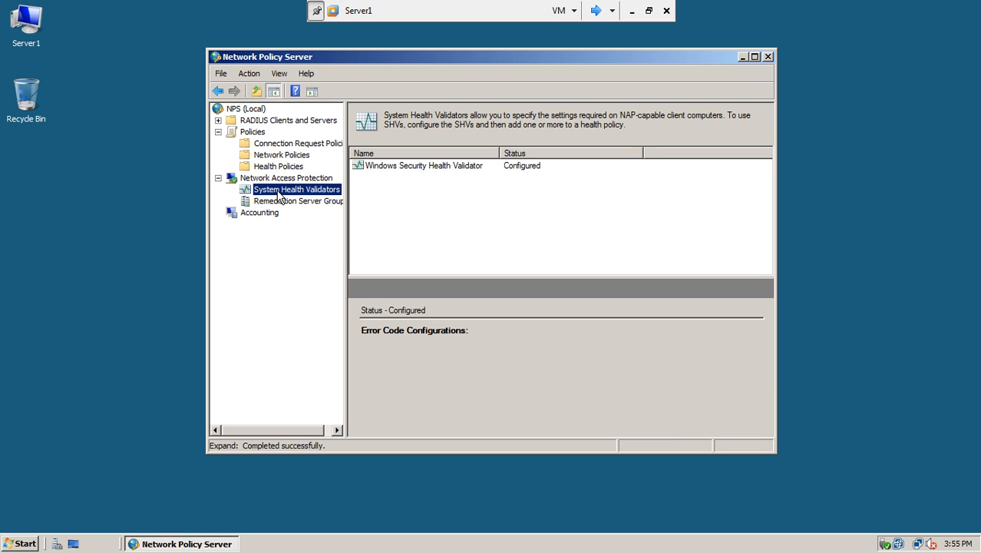
pyautogui.click(319, 202)
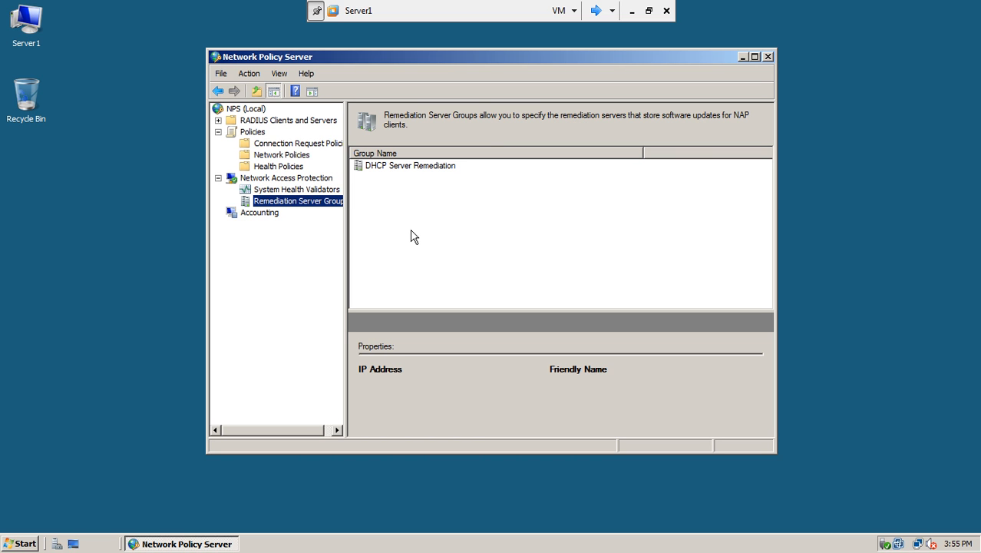
pyautogui.click(261, 213)
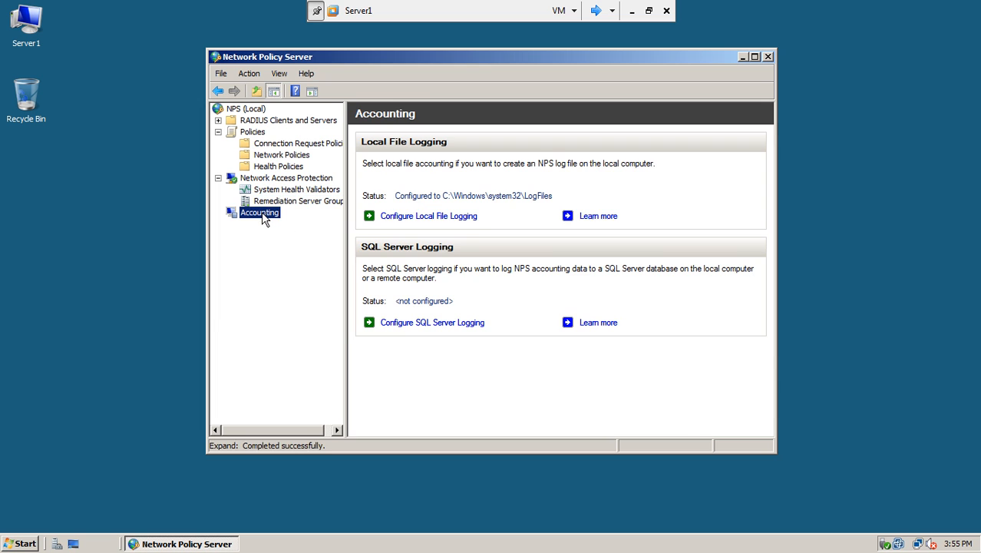
pyautogui.click(767, 57)
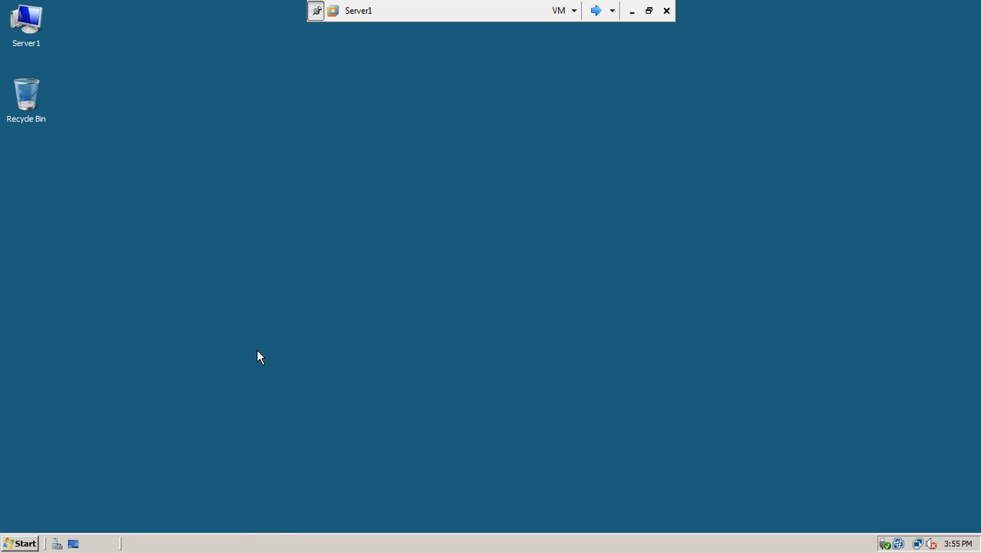
# Step: Open the DHCP console and bring up the IPv4 properties of server1.test.com
pyautogui.click(27, 539)
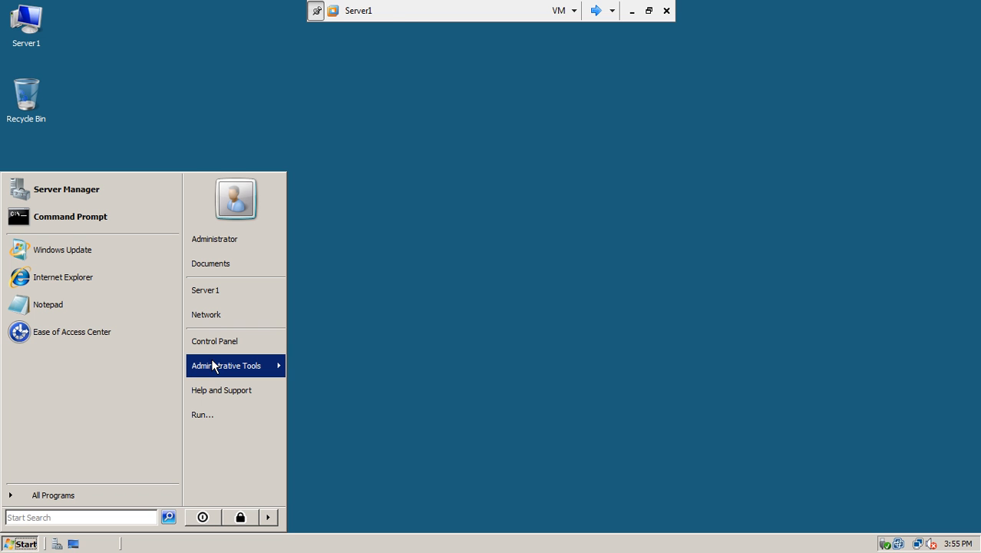
pyautogui.moveTo(214, 366)
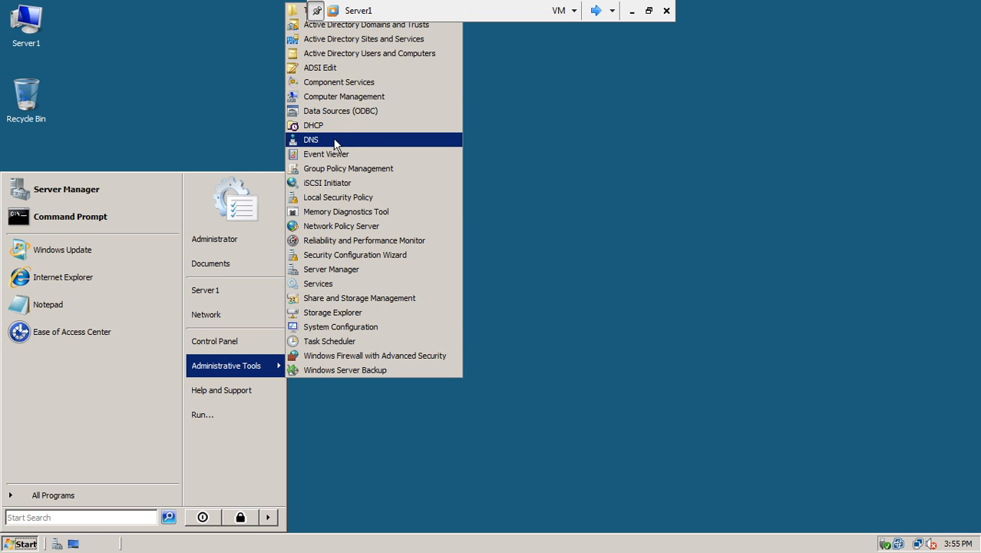
pyautogui.click(352, 125)
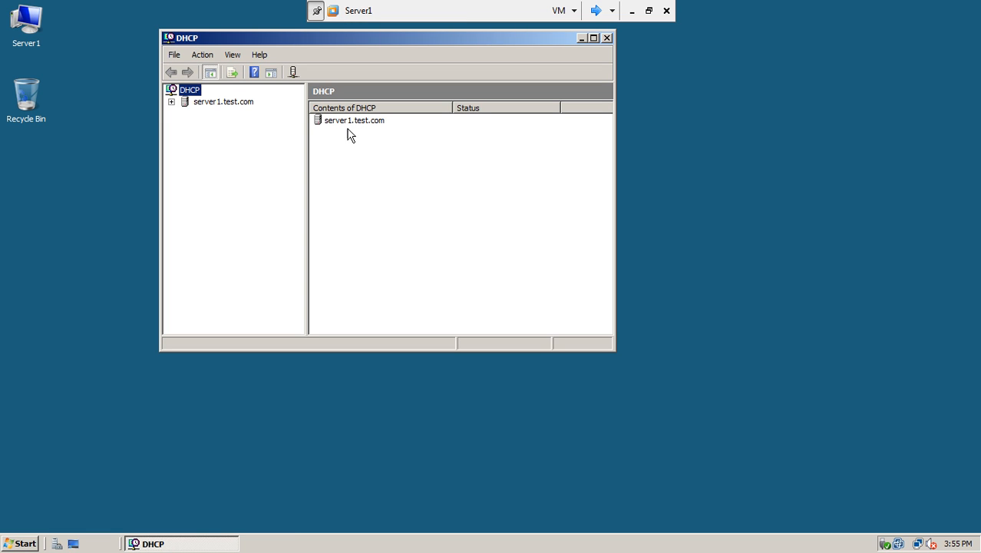
pyautogui.click(171, 102)
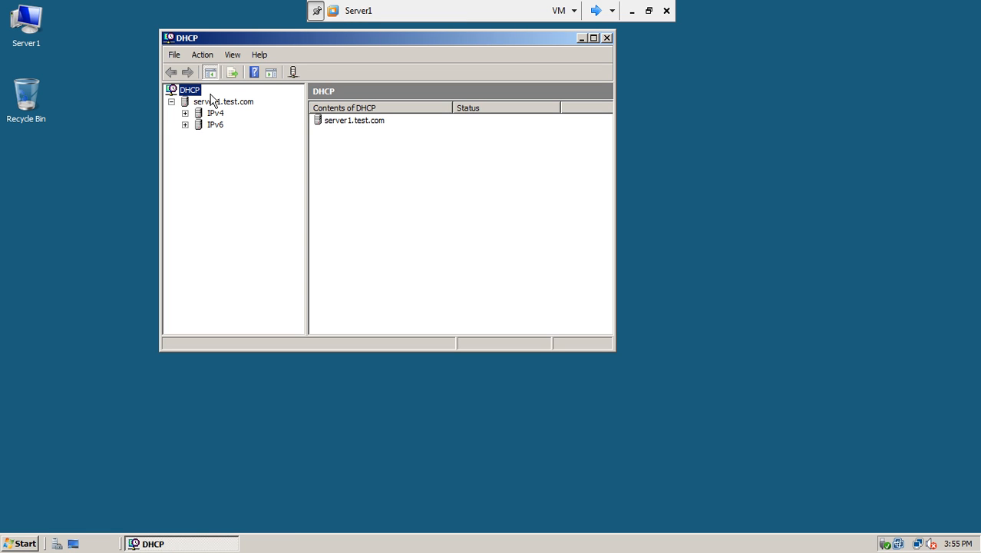
pyautogui.click(185, 112)
pyautogui.click(213, 115)
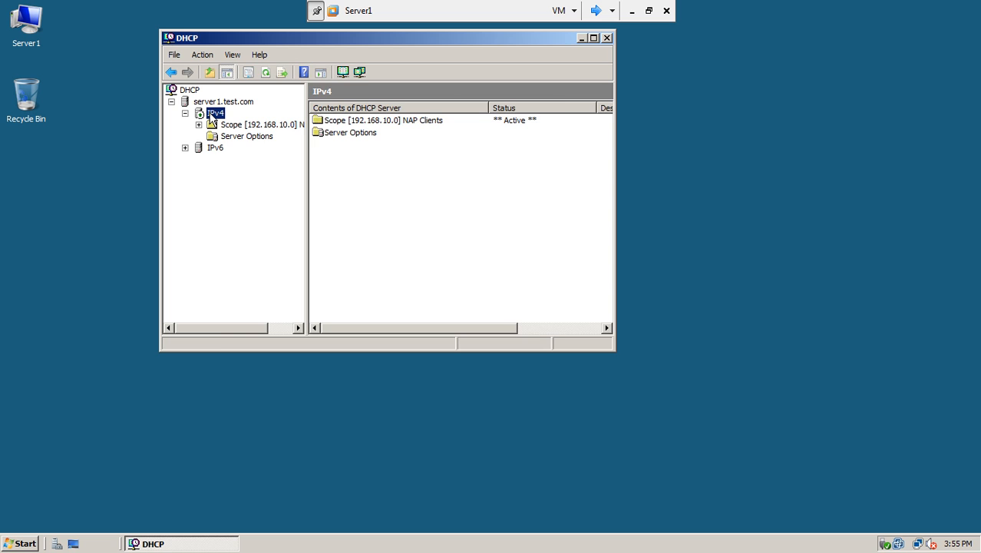
pyautogui.rightClick(213, 115)
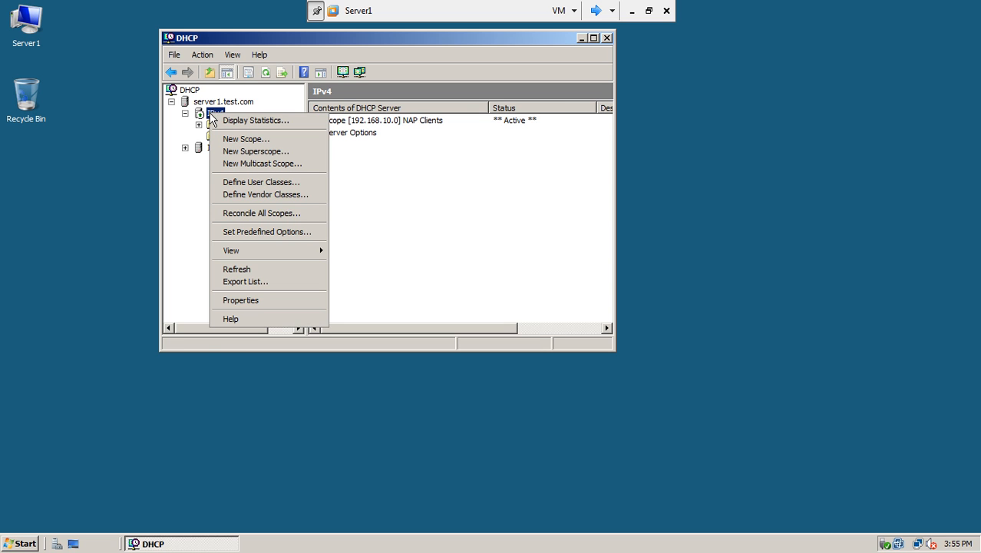
pyautogui.click(239, 298)
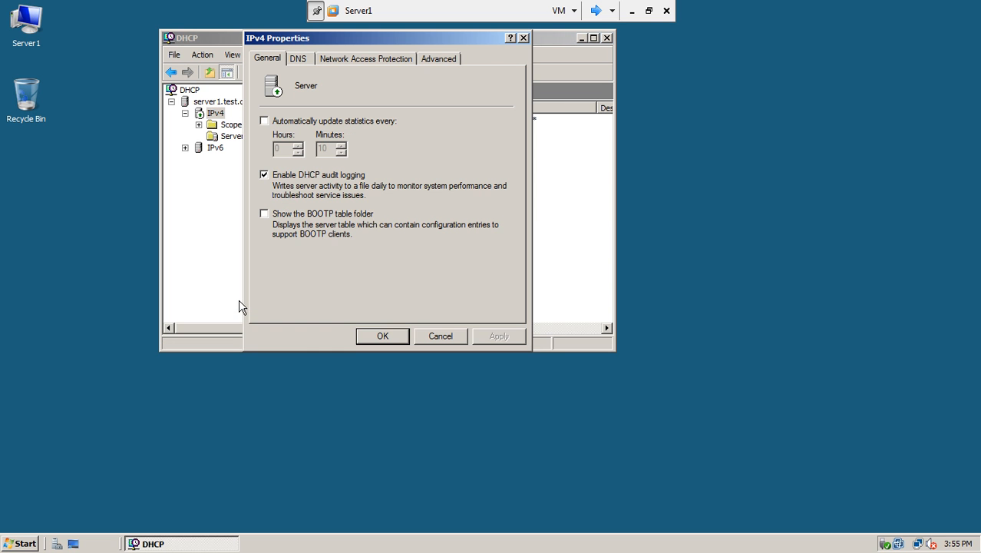
# Step: Enable NAP on all scopes with Restricted Access when NPS is unreachable
pyautogui.click(379, 55)
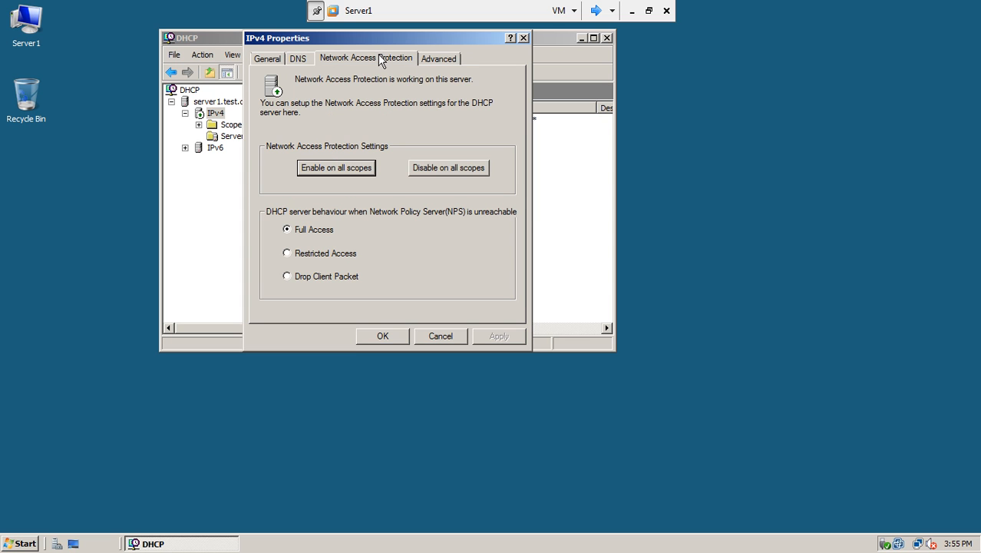
pyautogui.click(333, 169)
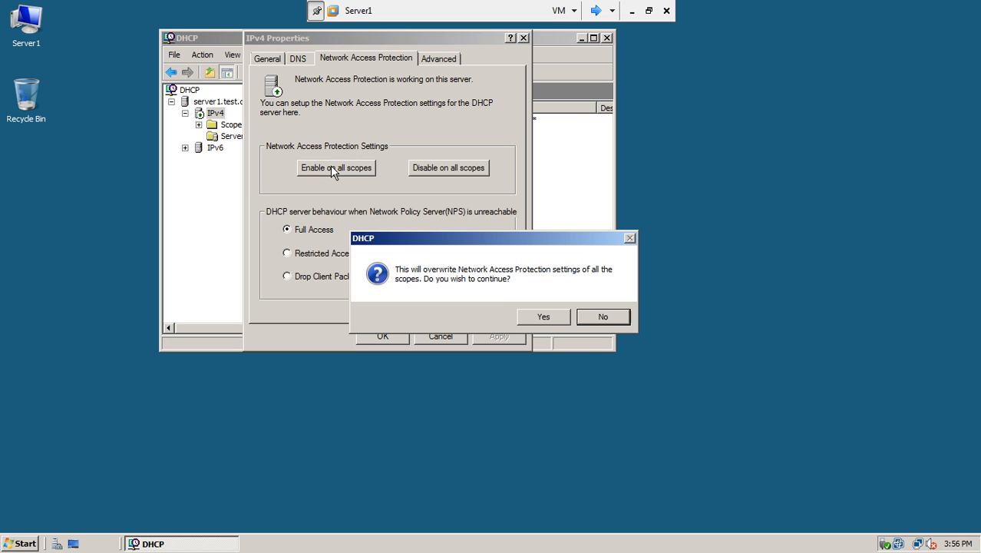
pyautogui.click(535, 318)
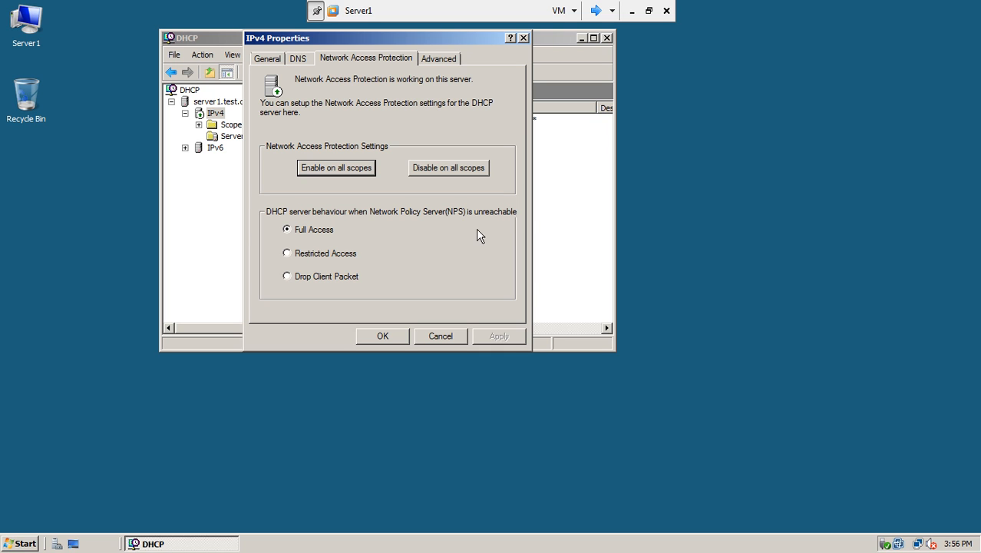
pyautogui.click(288, 255)
pyautogui.click(498, 337)
pyautogui.click(331, 166)
pyautogui.click(529, 310)
pyautogui.click(382, 337)
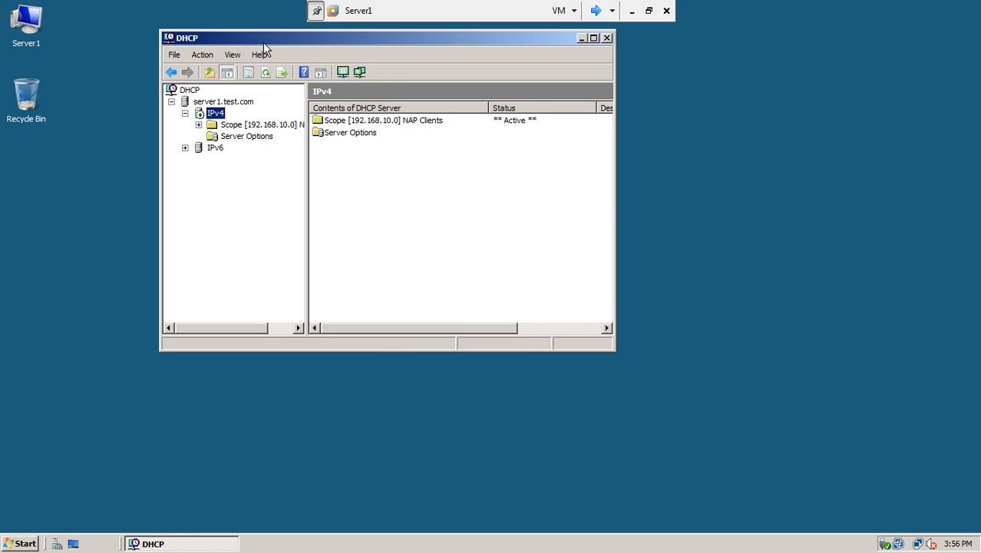
# Step: Close the DHCP console and a mistakenly opened System Configuration window
pyautogui.click(266, 73)
pyautogui.click(607, 39)
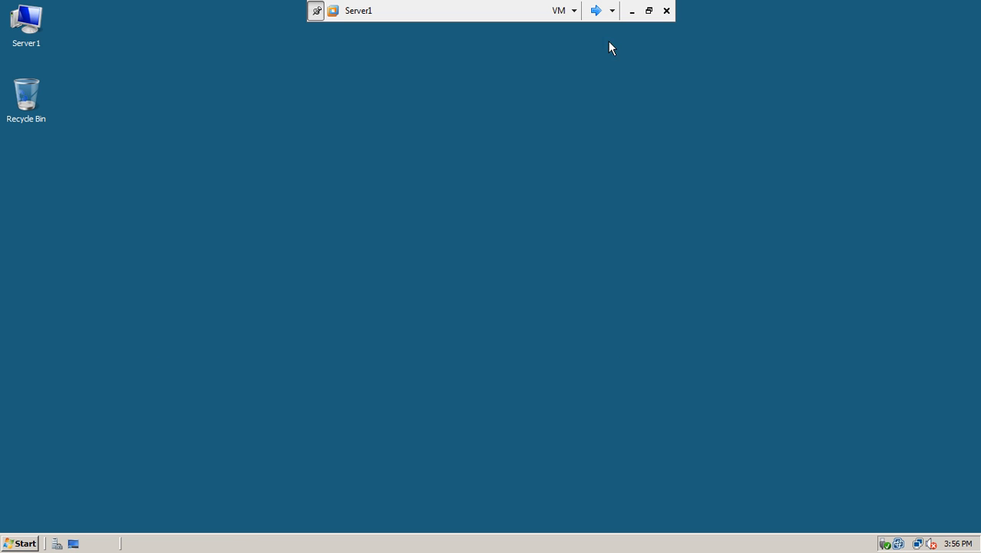
pyautogui.click(20, 543)
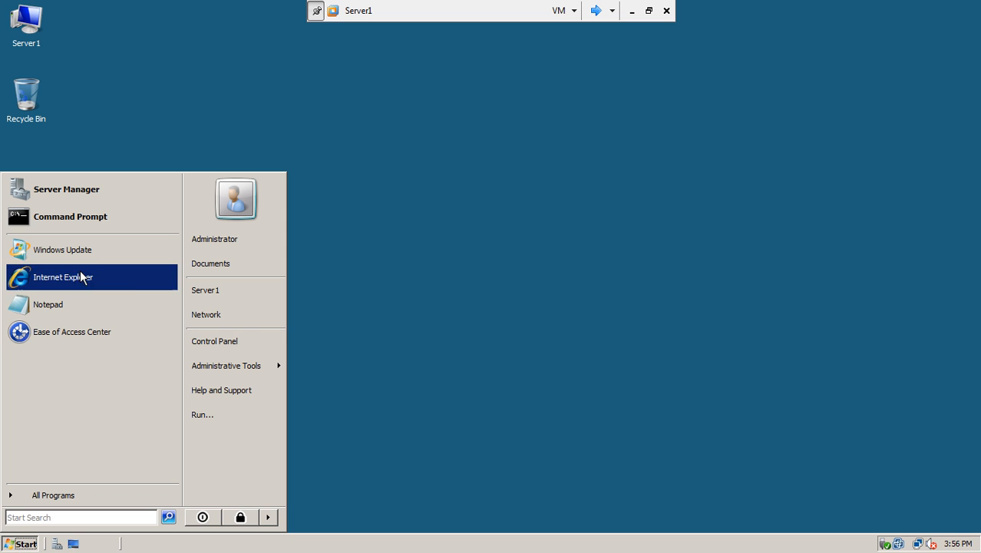
pyautogui.moveTo(246, 364)
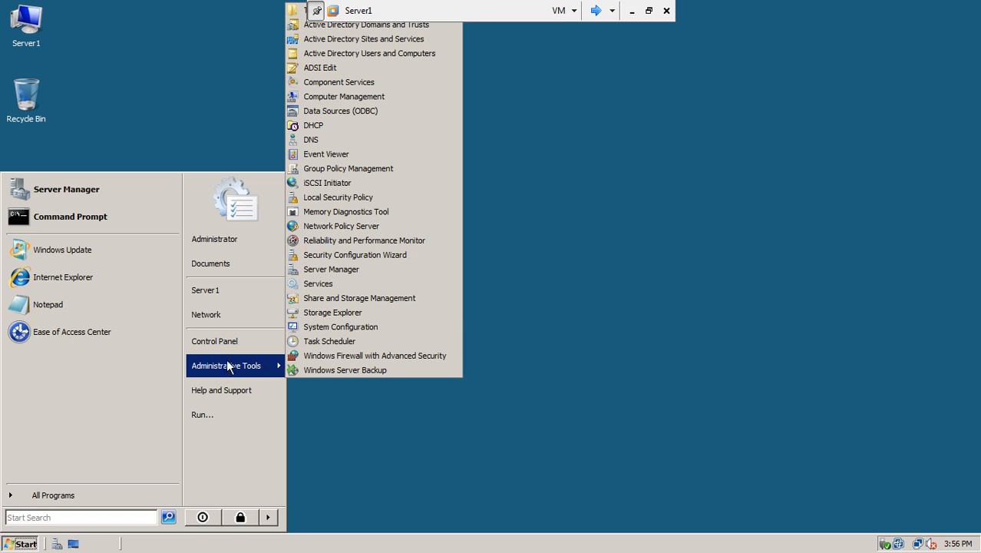
pyautogui.click(369, 326)
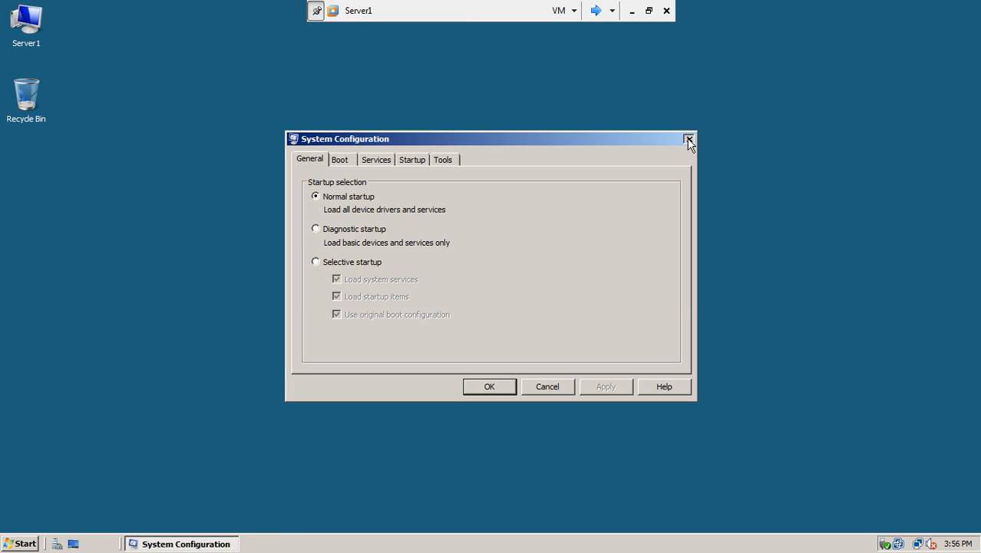
pyautogui.click(688, 139)
# Step: Launch Group Policy Management and open the Default Domain Policy for editing
pyautogui.click(23, 543)
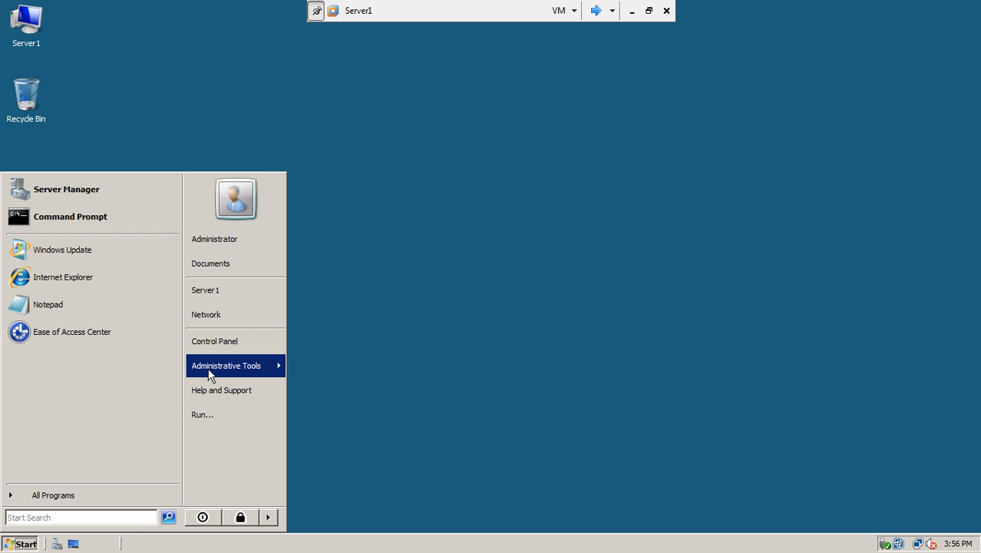
pyautogui.moveTo(209, 372)
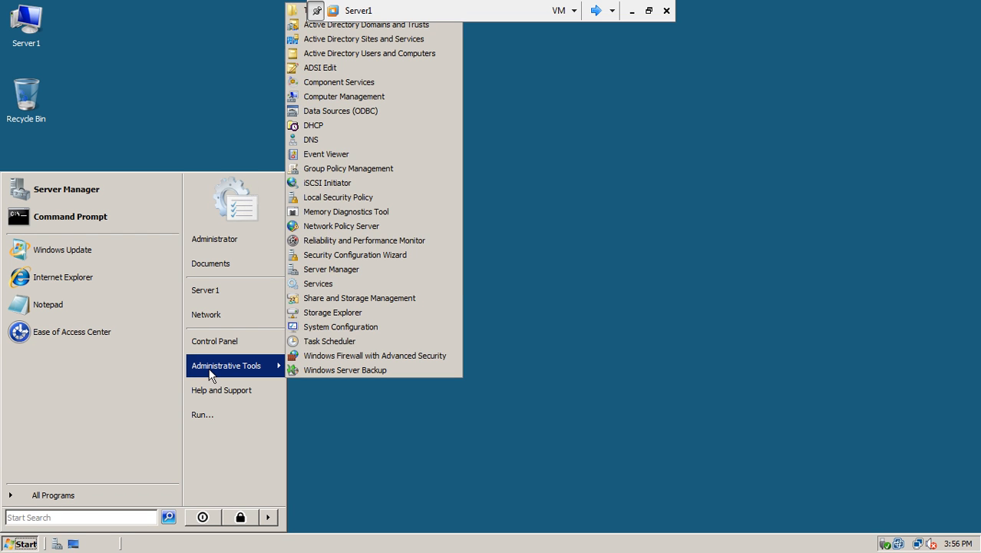
pyautogui.click(405, 169)
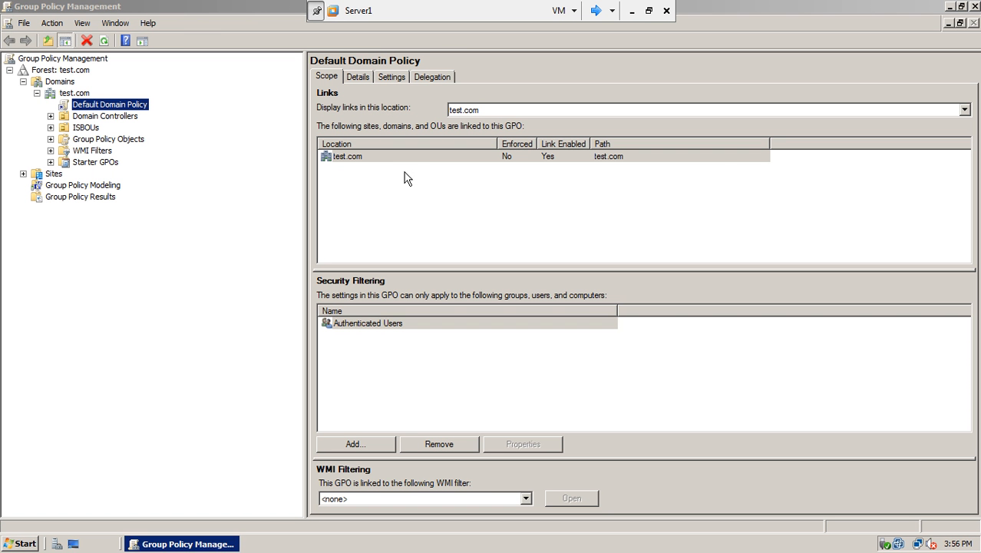
pyautogui.click(114, 108)
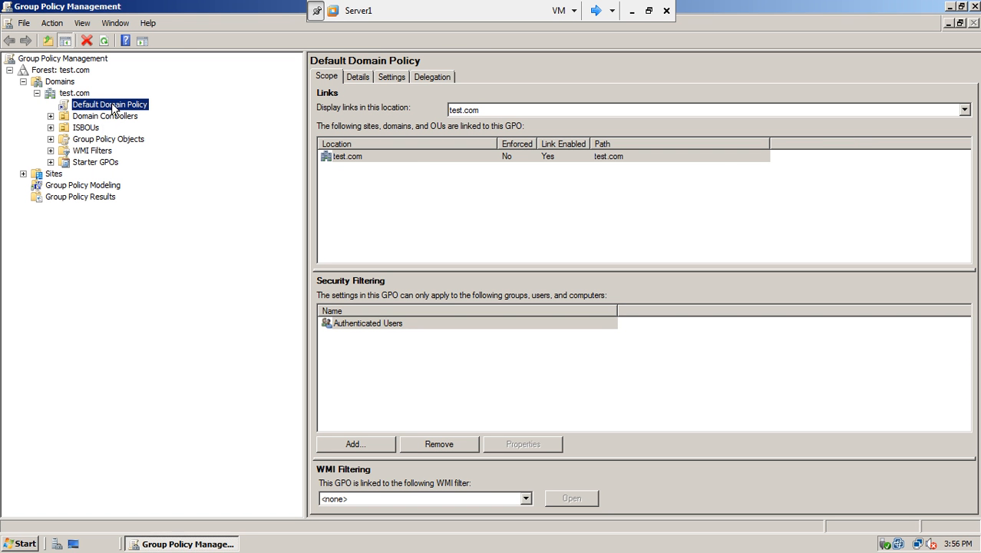
pyautogui.click(100, 130)
pyautogui.rightClick(119, 110)
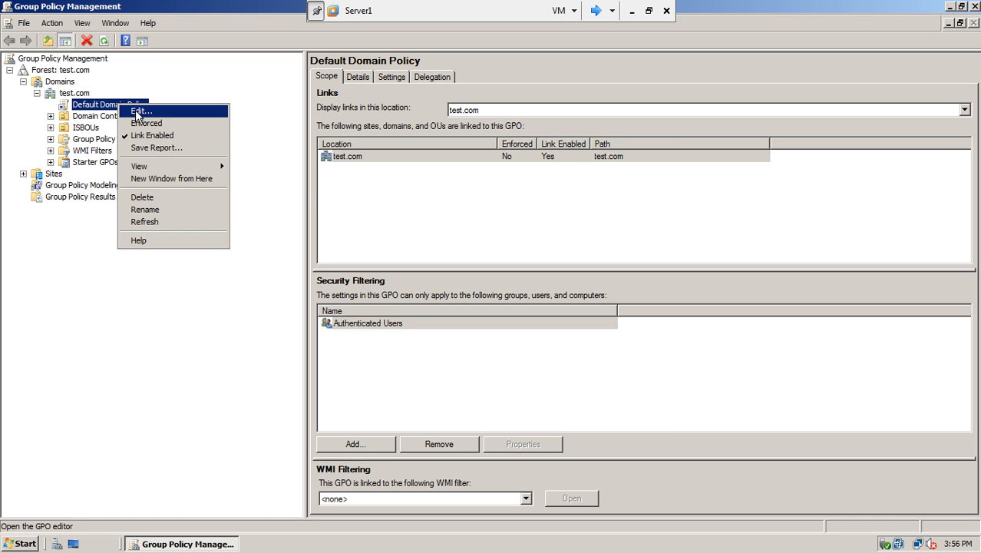
pyautogui.click(135, 109)
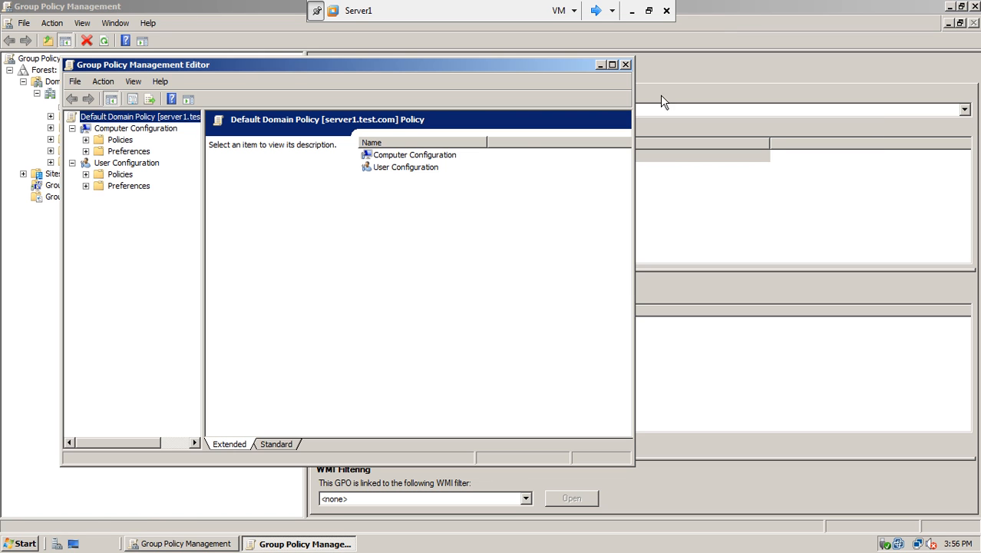
# Step: Maximize the editor and navigate Computer Configuration down to NAP Client Configuration's Enforcement Clients
pyautogui.click(612, 65)
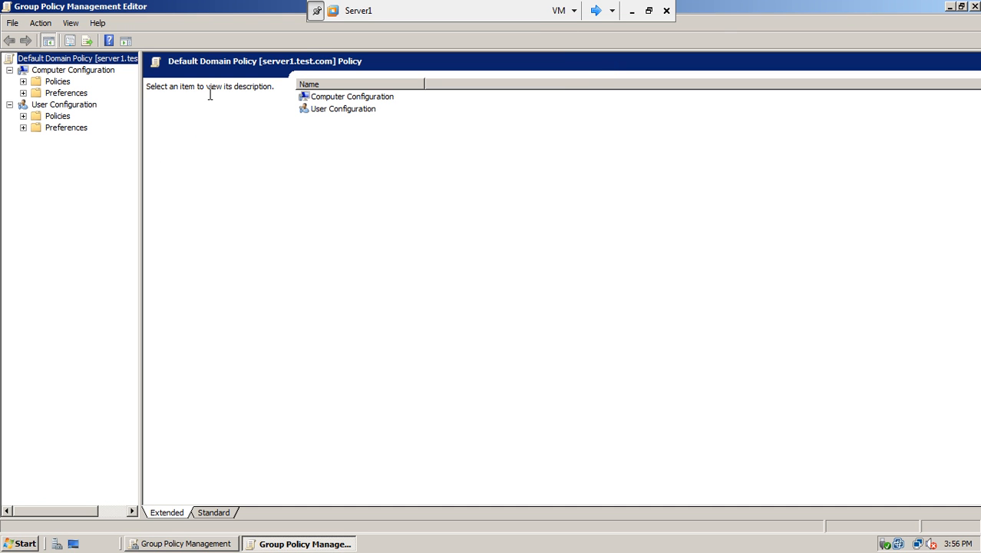
pyautogui.click(49, 71)
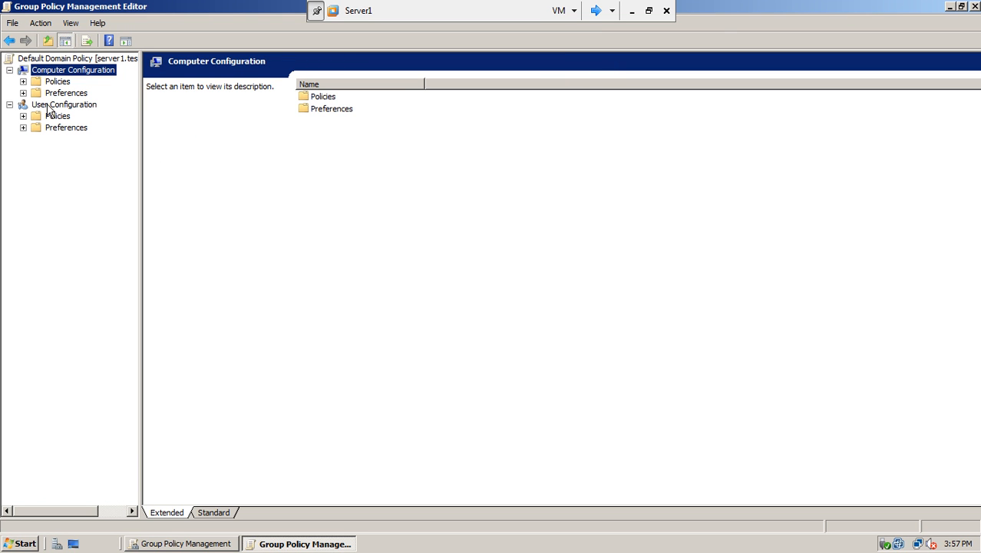
pyautogui.click(49, 105)
pyautogui.moveTo(141, 172); pyautogui.dragTo(280, 185)
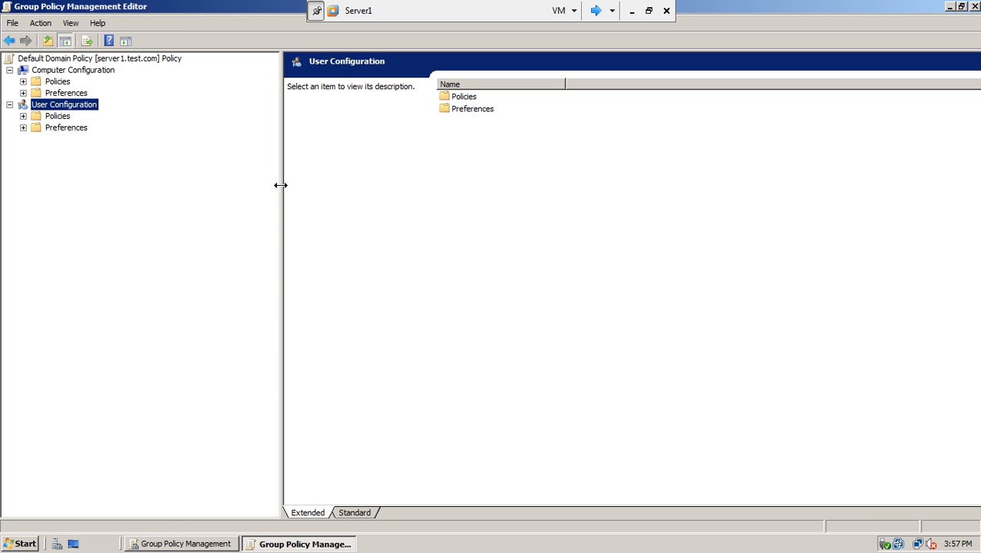
pyautogui.click(23, 81)
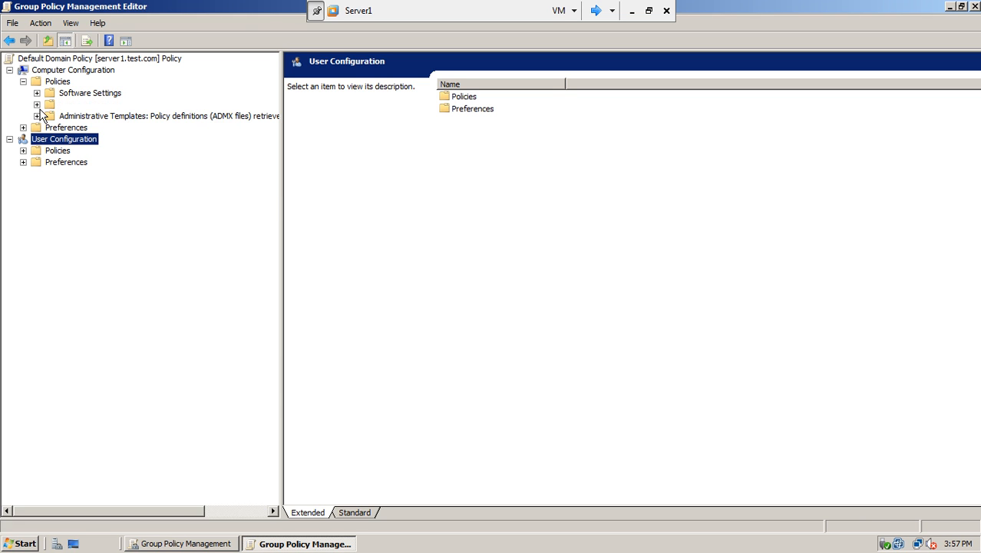
pyautogui.click(37, 105)
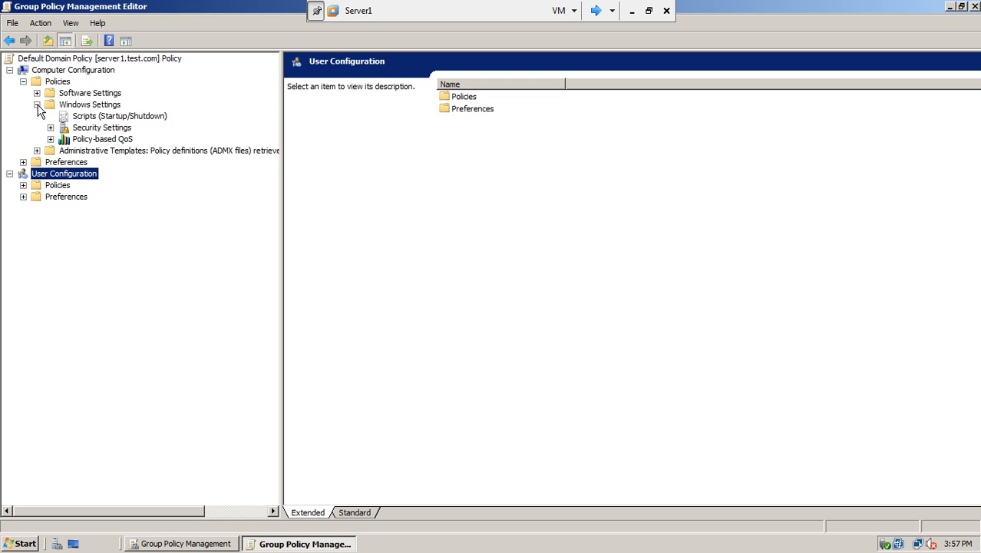
pyautogui.click(50, 128)
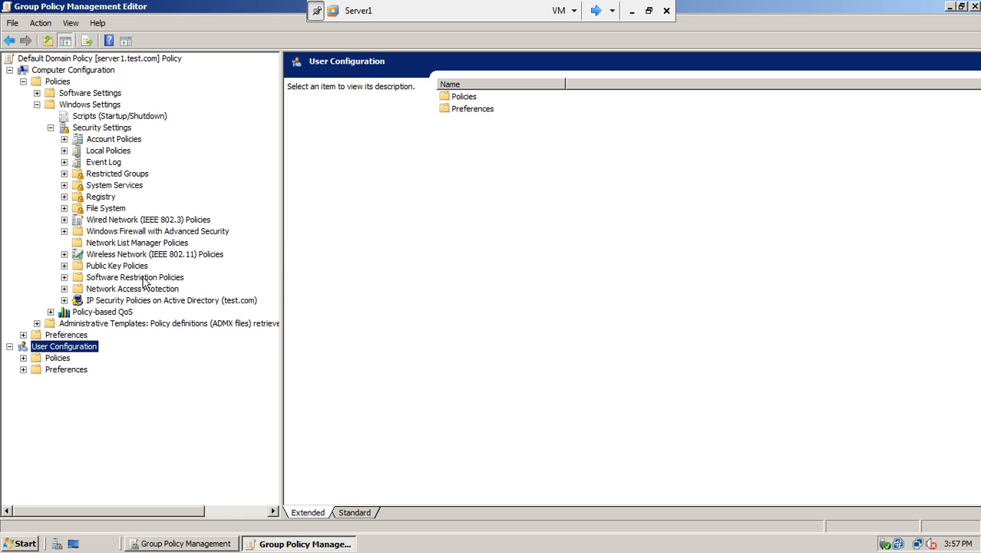
pyautogui.click(64, 289)
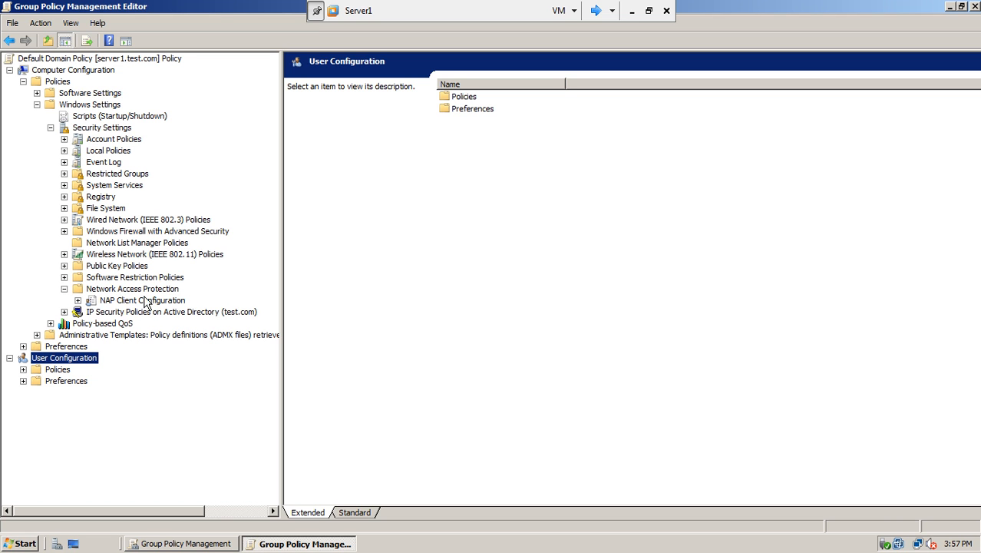
pyautogui.click(79, 301)
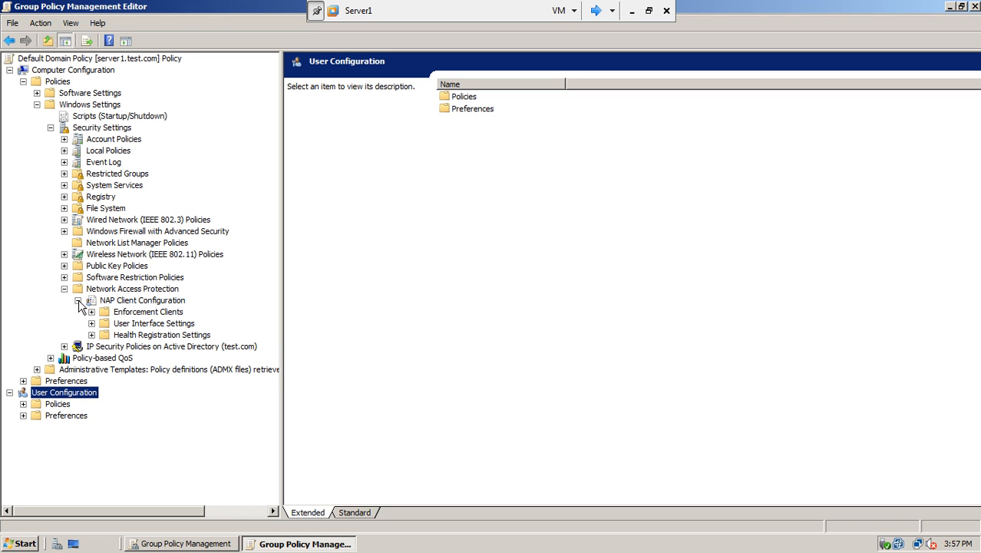
pyautogui.click(132, 314)
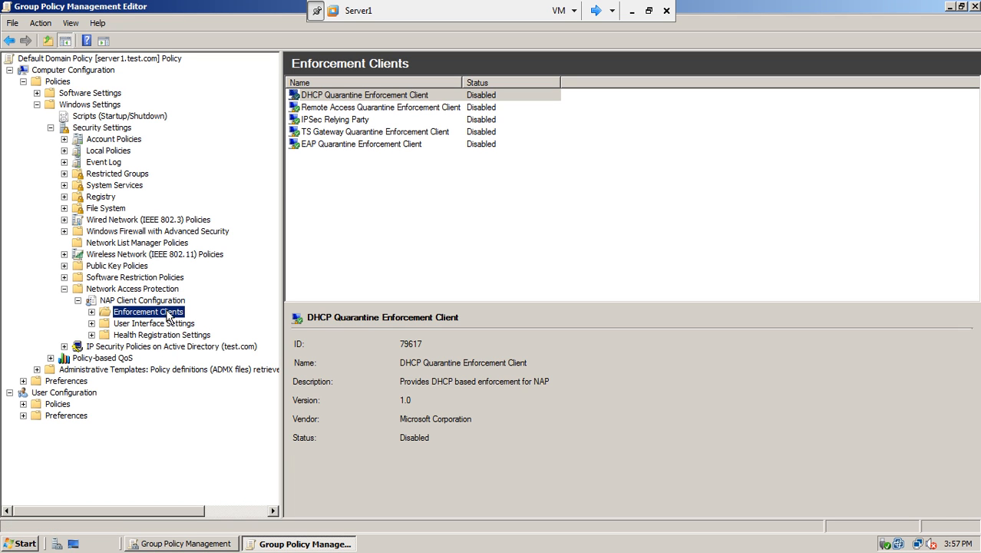
# Step: Enable the DHCP Quarantine Enforcement Client and apply the setting
pyautogui.click(343, 96)
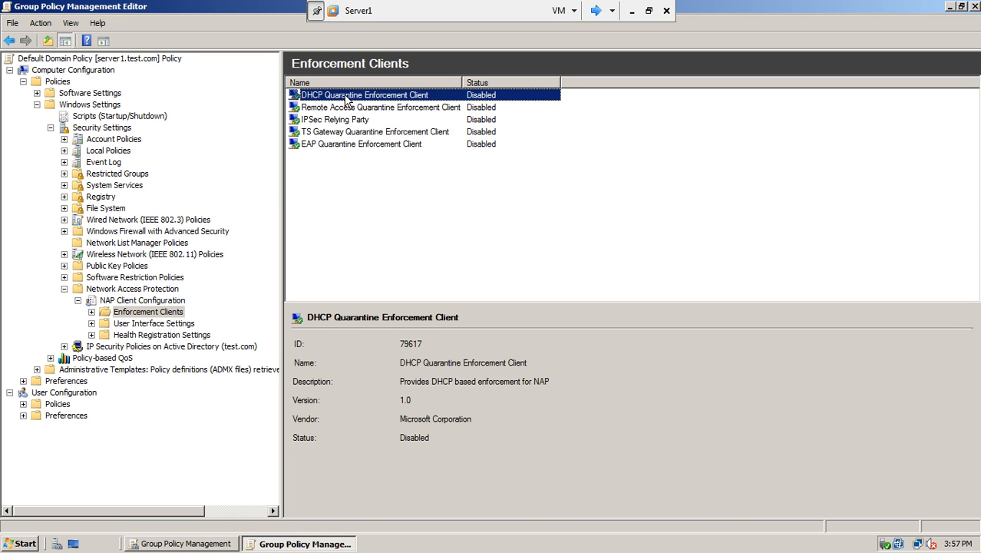
pyautogui.doubleClick(420, 99)
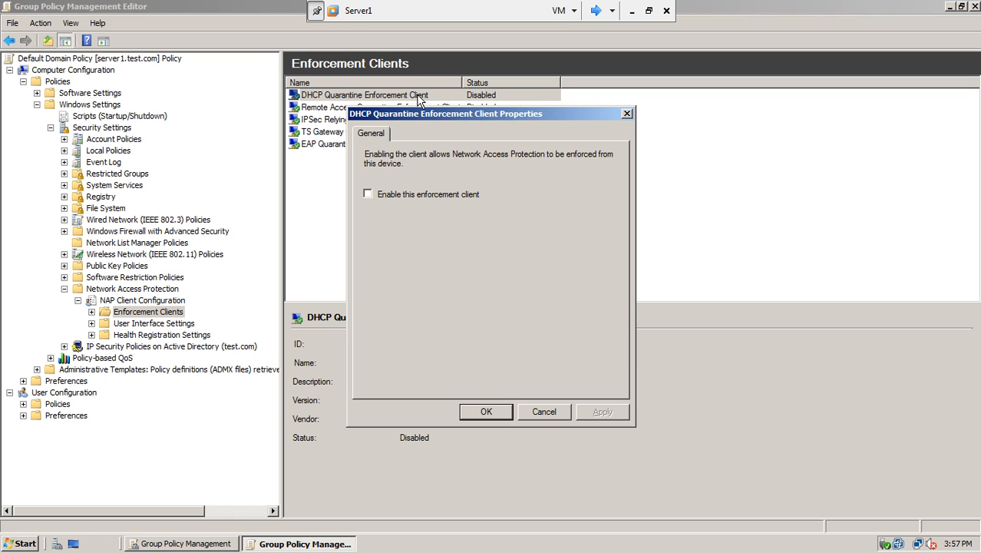
pyautogui.click(386, 193)
pyautogui.click(600, 414)
pyautogui.click(500, 412)
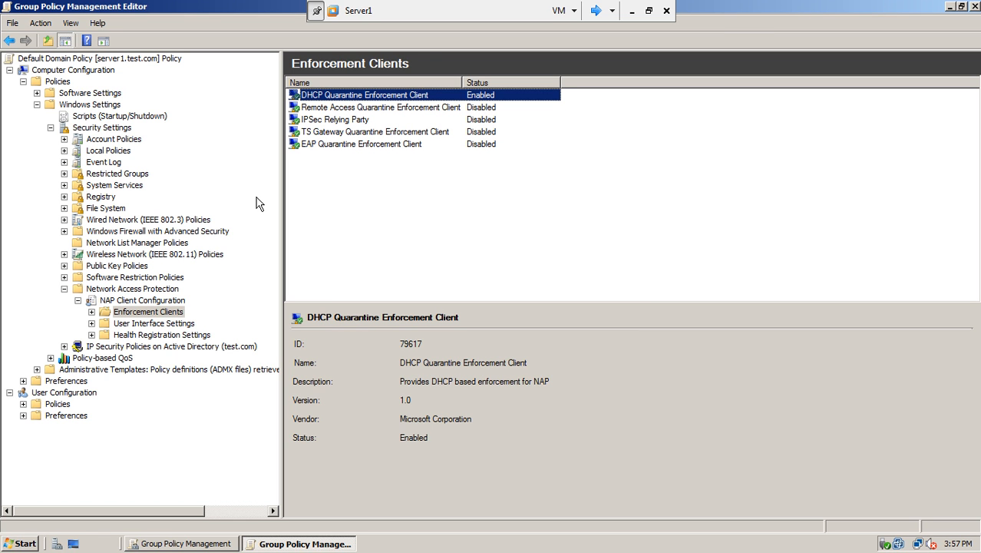
pyautogui.click(125, 186)
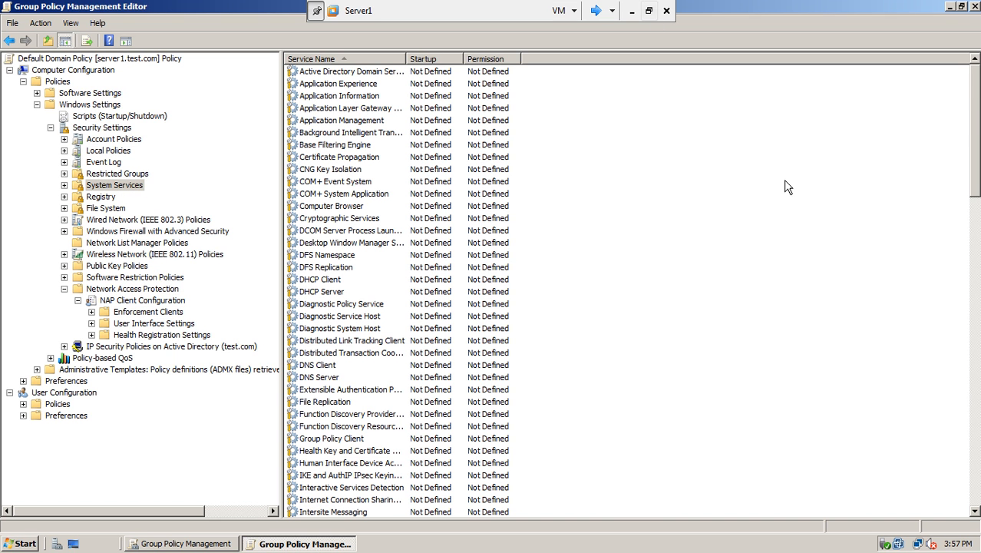
# Step: Define the Network Access Protection Agent system service policy with Automatic startup mode
pyautogui.moveTo(404, 58); pyautogui.dragTo(587, 70)
pyautogui.moveTo(977, 102); pyautogui.dragTo(976, 193)
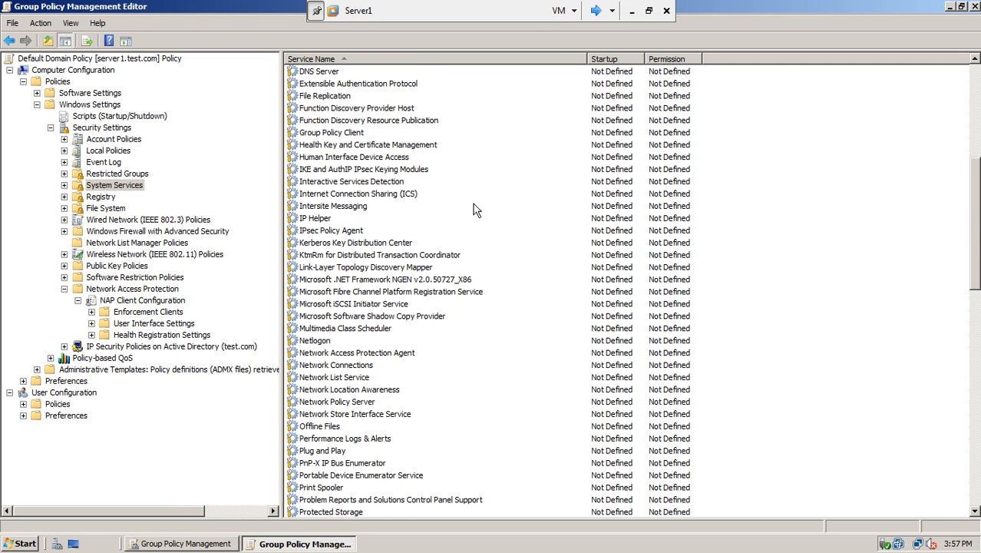
pyautogui.click(338, 356)
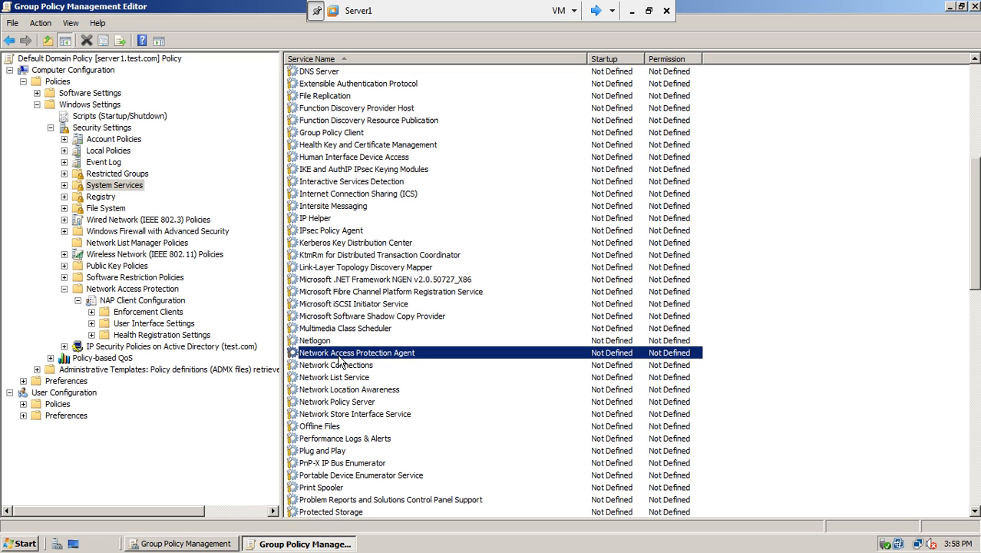
pyautogui.doubleClick(410, 356)
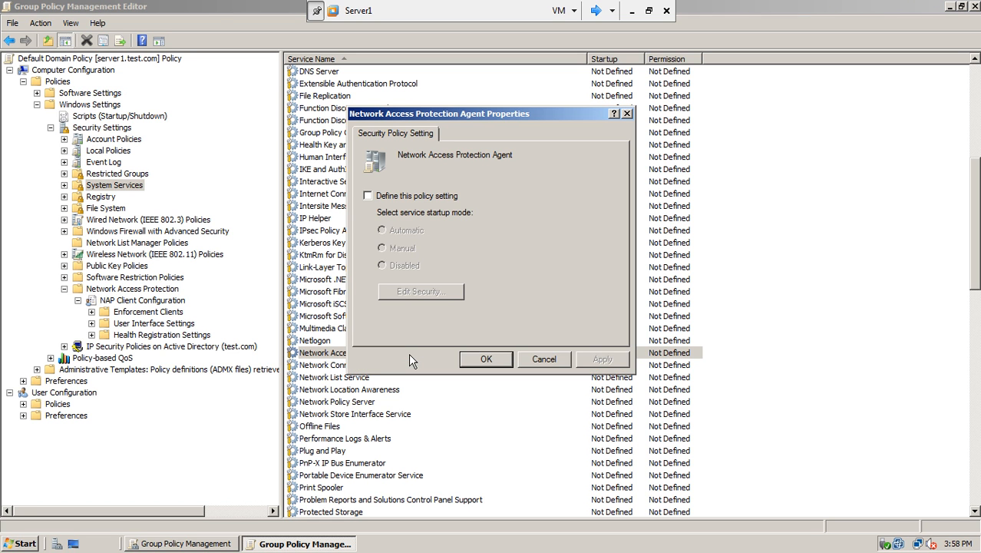
pyautogui.click(378, 196)
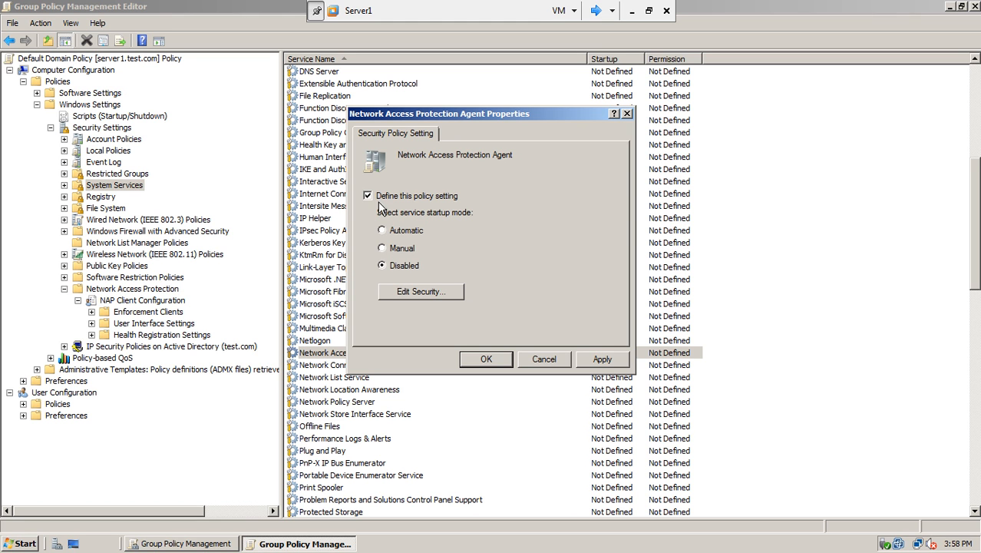
pyautogui.click(382, 230)
pyautogui.click(597, 358)
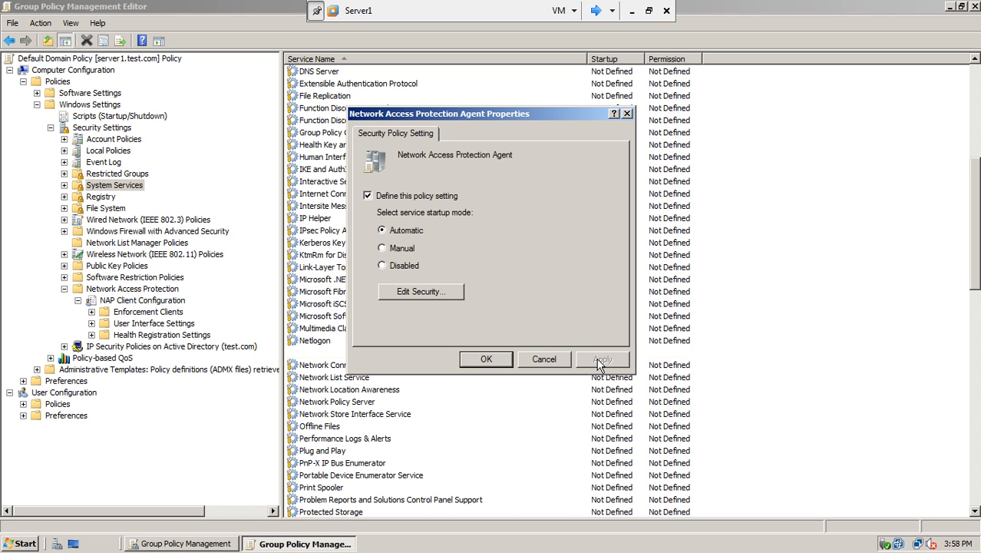
pyautogui.click(497, 361)
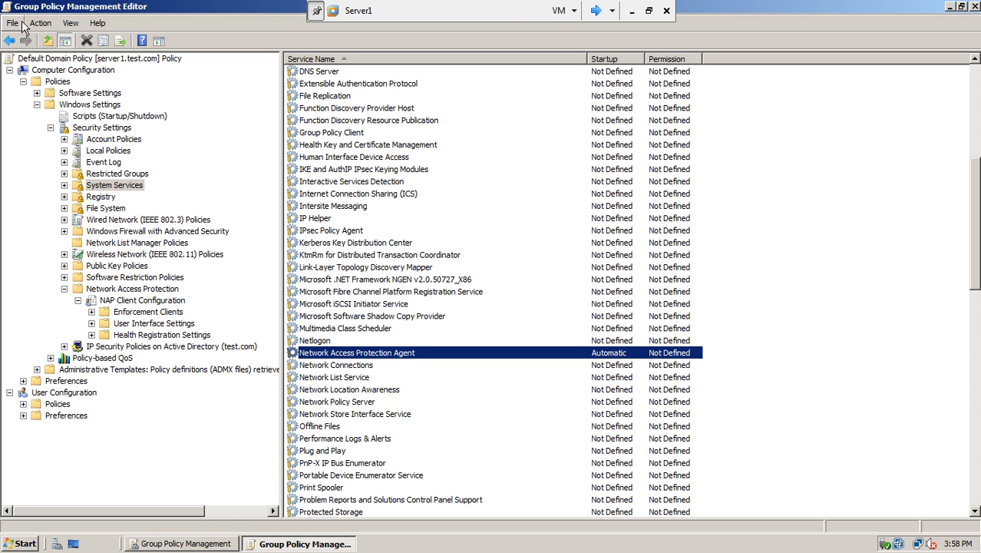
# Step: Set Administrative Templates > Windows Components > Security Center > Turn on Security Center (Domain PCs only) to Enabled
pyautogui.click(36, 105)
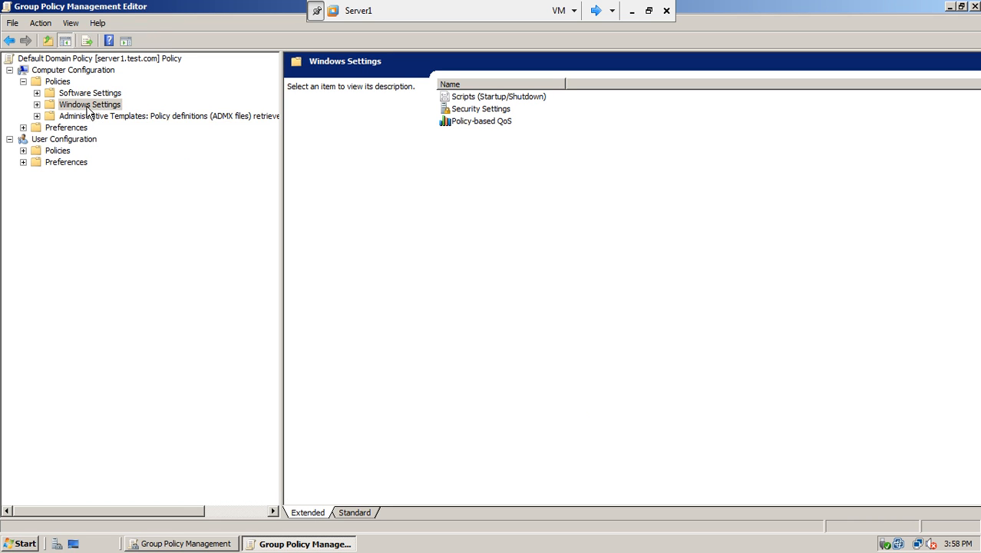
pyautogui.click(37, 116)
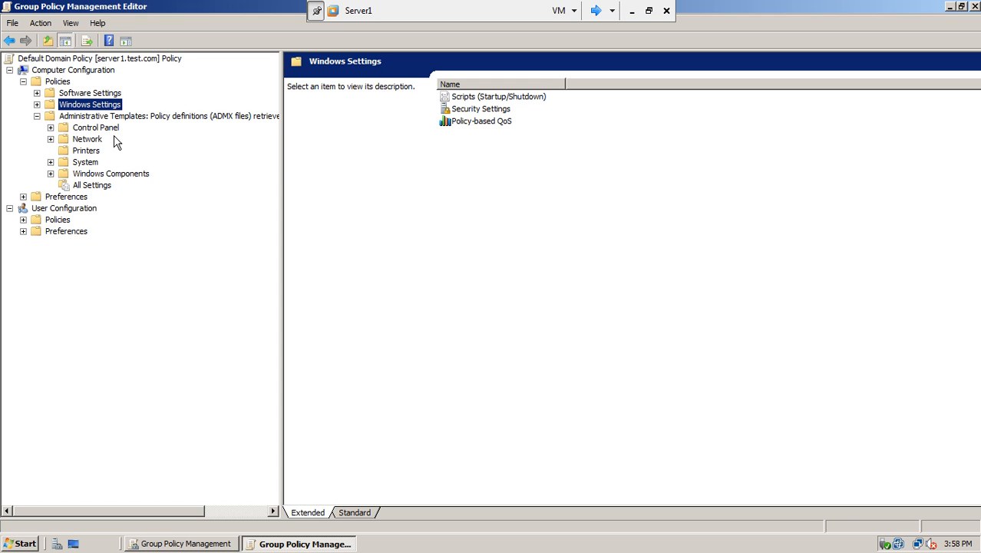
pyautogui.click(51, 174)
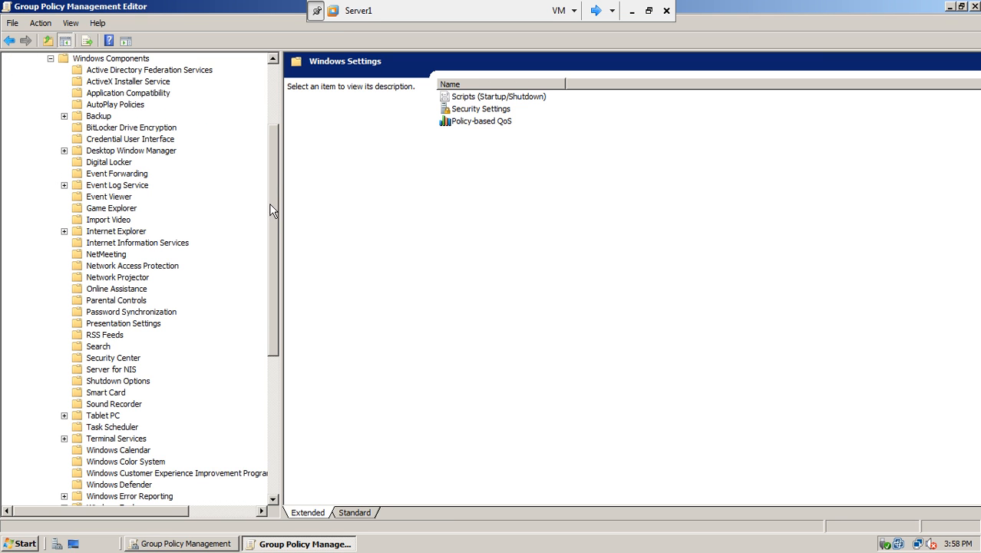
pyautogui.click(132, 360)
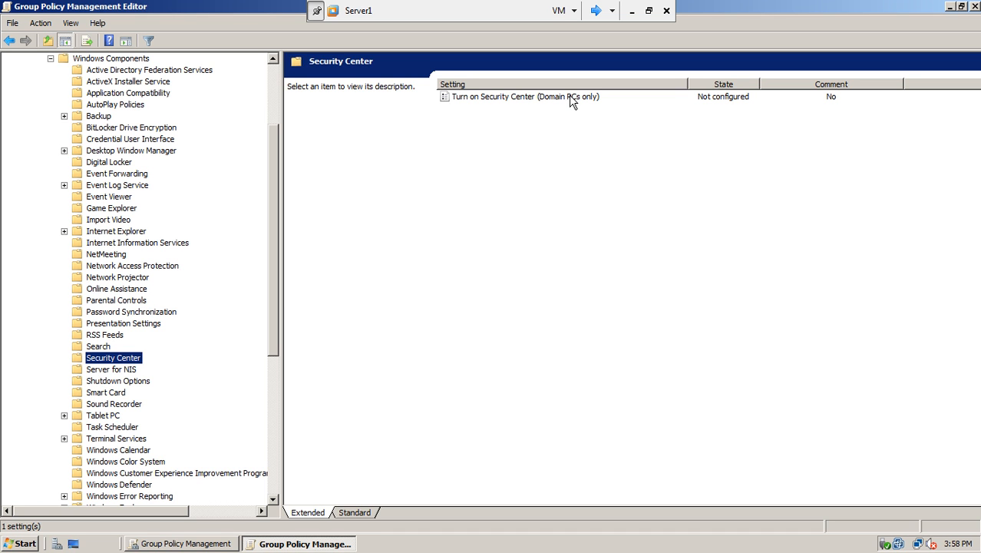
pyautogui.doubleClick(515, 97)
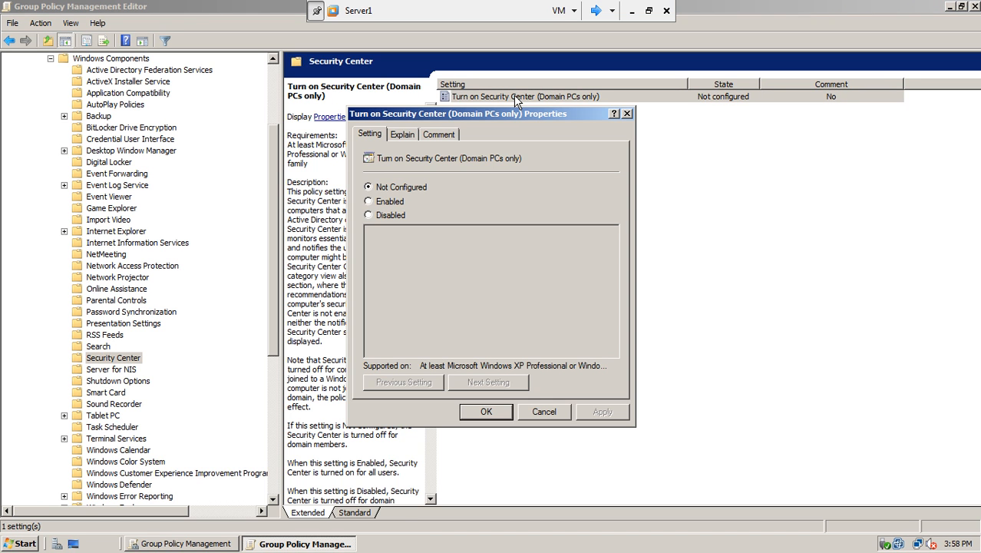
pyautogui.click(390, 203)
pyautogui.click(602, 411)
pyautogui.click(501, 412)
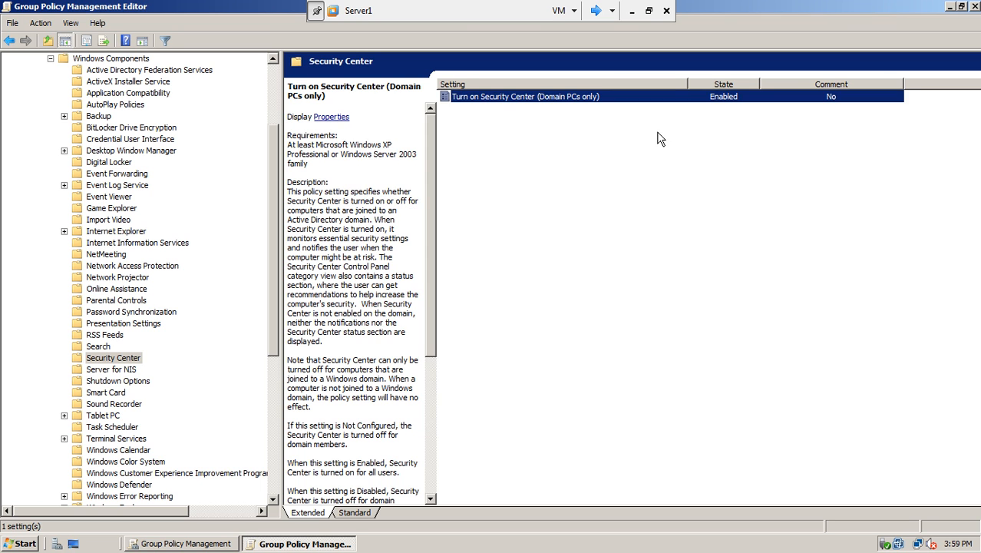
pyautogui.click(467, 97)
# Step: Close the Group Policy Management Editor and console, accept the pending NAP client settings, and refresh the desktop
pyautogui.click(972, 6)
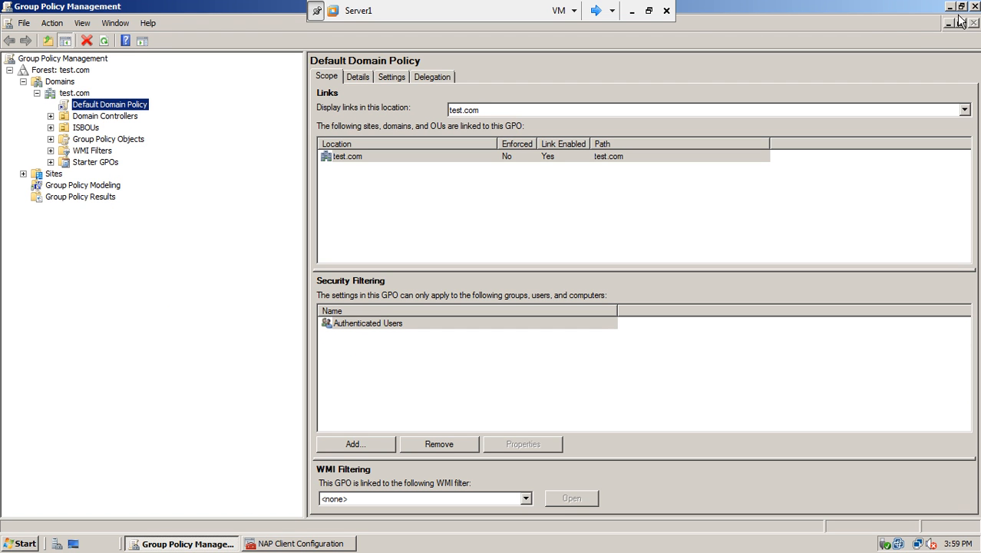
pyautogui.click(974, 6)
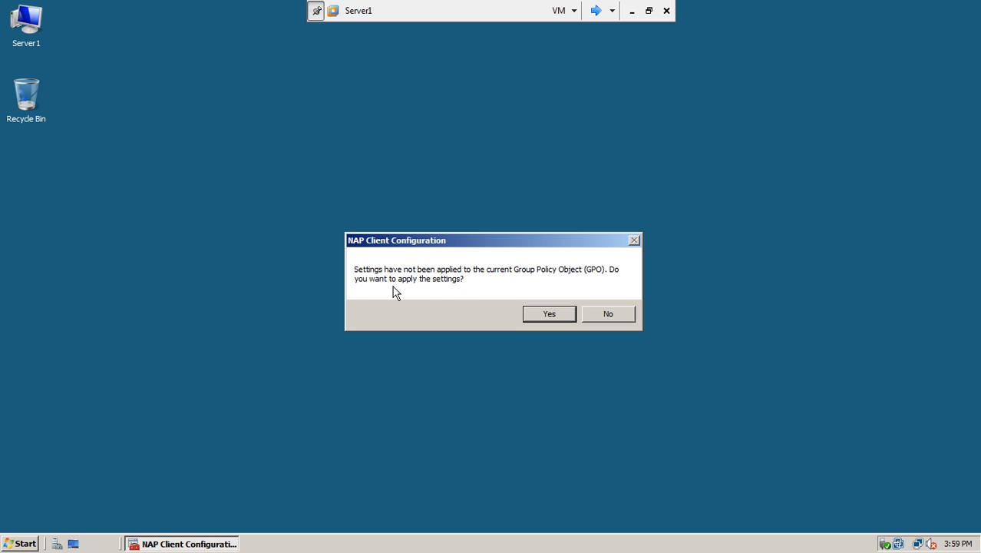
pyautogui.click(545, 318)
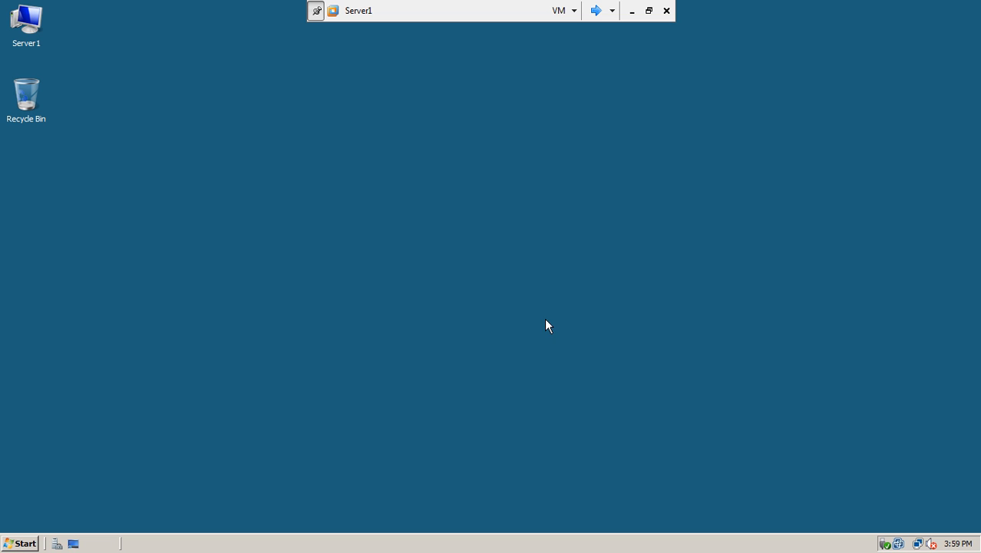
pyautogui.rightClick(393, 190)
pyautogui.click(408, 214)
# Step: Run gpupdate /force in a Command Prompt to force a Group Policy update
pyautogui.click(26, 542)
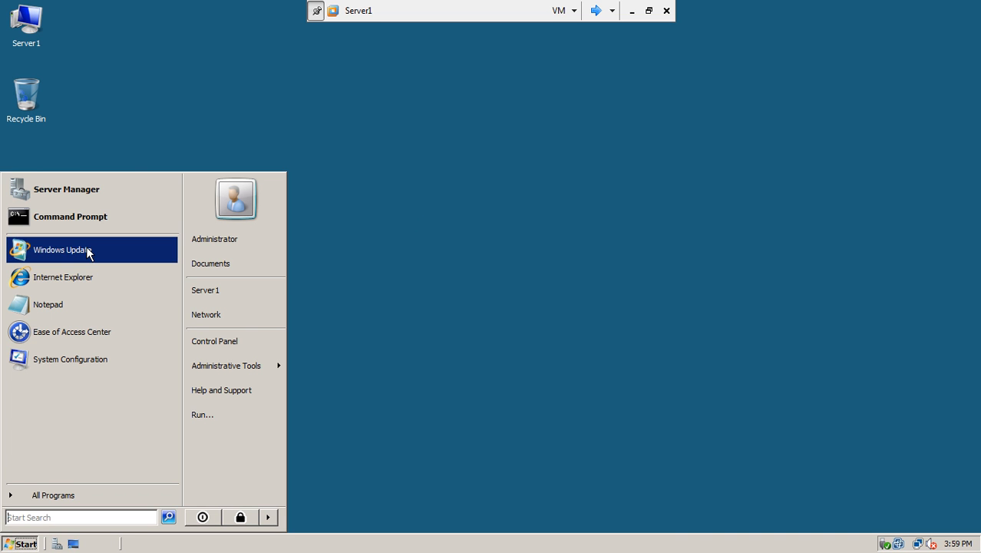
pyautogui.click(98, 217)
pyautogui.write('gpupdate ')
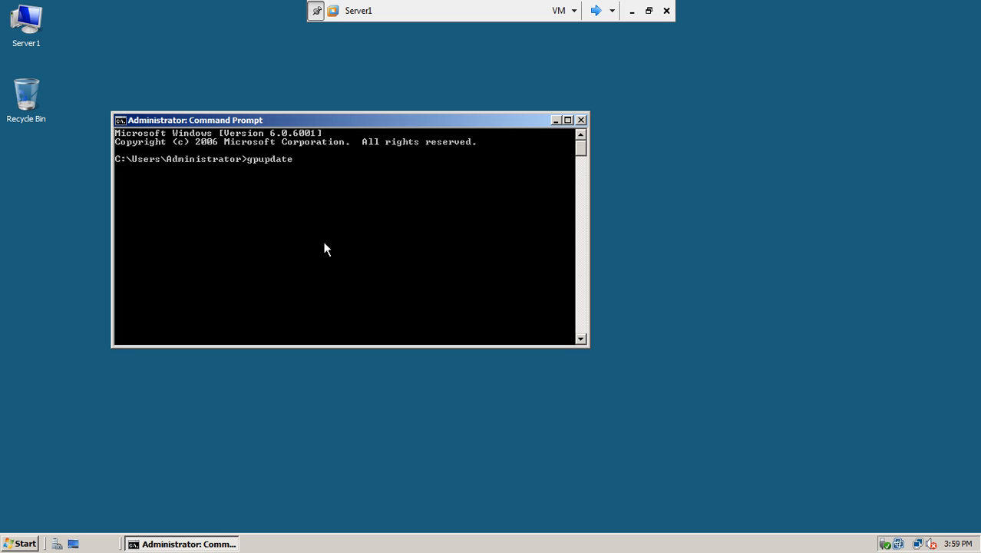
pyautogui.write('/force')
pyautogui.press('Return')
pyautogui.moveTo(589, 344); pyautogui.dragTo(657, 396)
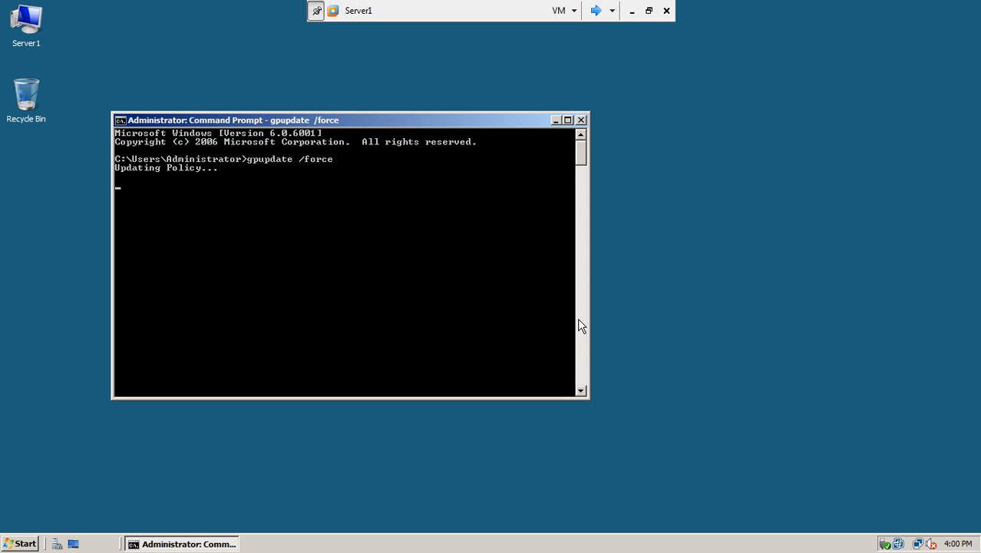
# Step: Sign in to win7-1 with a test.com domain account and its password
pyautogui.write('@test')
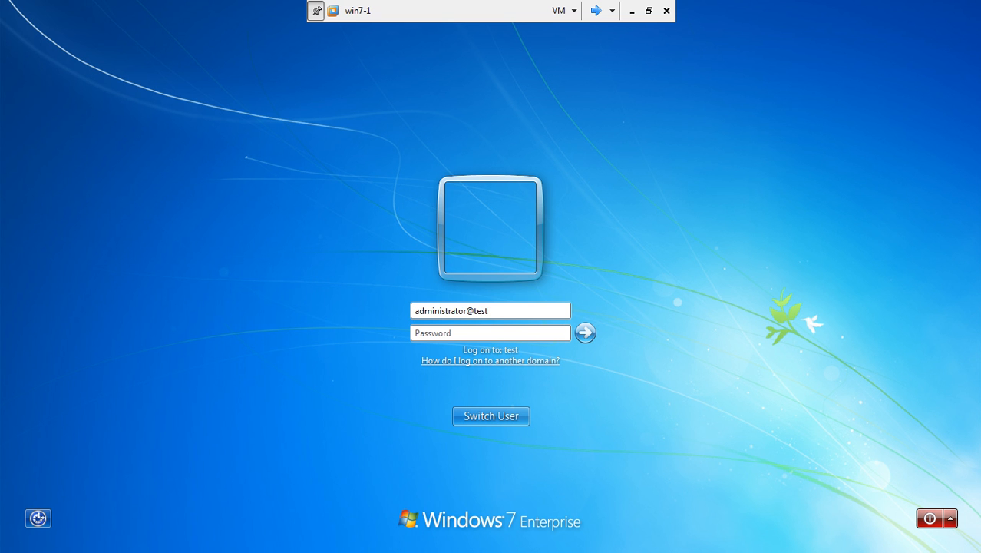
pyautogui.write('.com')
pyautogui.press('Tab')
pyautogui.write('••••••••')
pyautogui.press('Return')
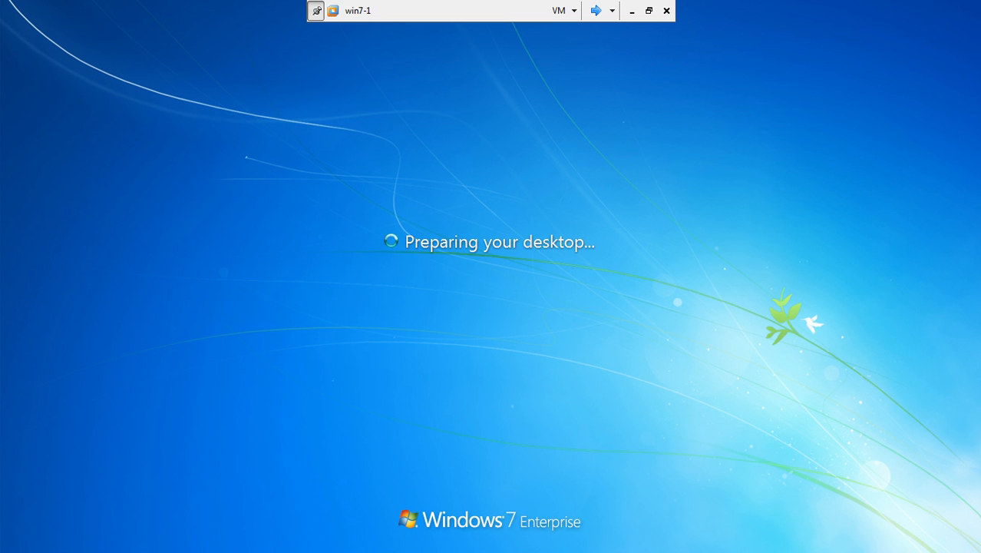
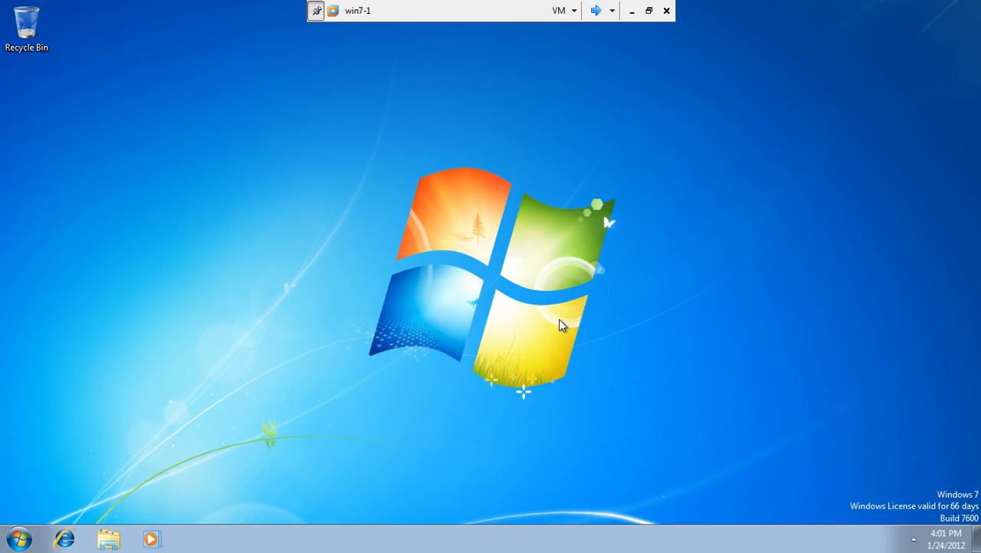
# Step: Open a Command Prompt from the Start search and run gpupdate /force
pyautogui.click(19, 538)
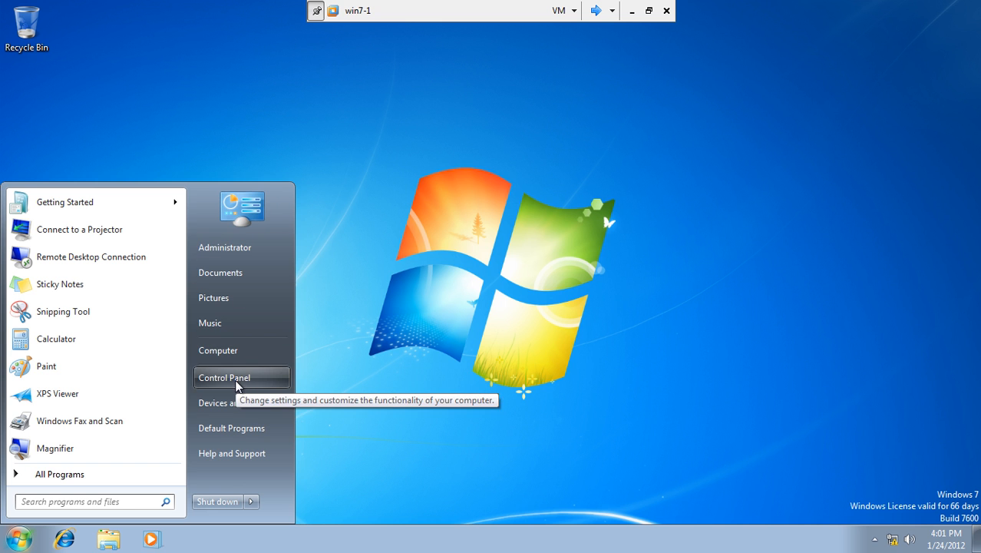
pyautogui.click(110, 501)
pyautogui.write('cmd')
pyautogui.press('Return')
pyautogui.write('gpupdate /force')
pyautogui.press('Return')
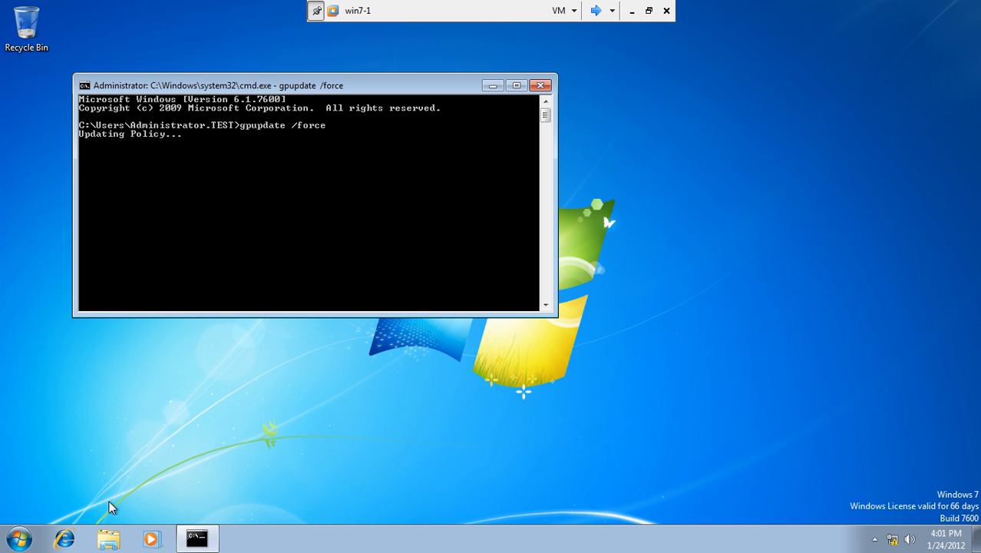
# Step: Show the Computer icon on the desktop and move the command window aside
pyautogui.click(19, 539)
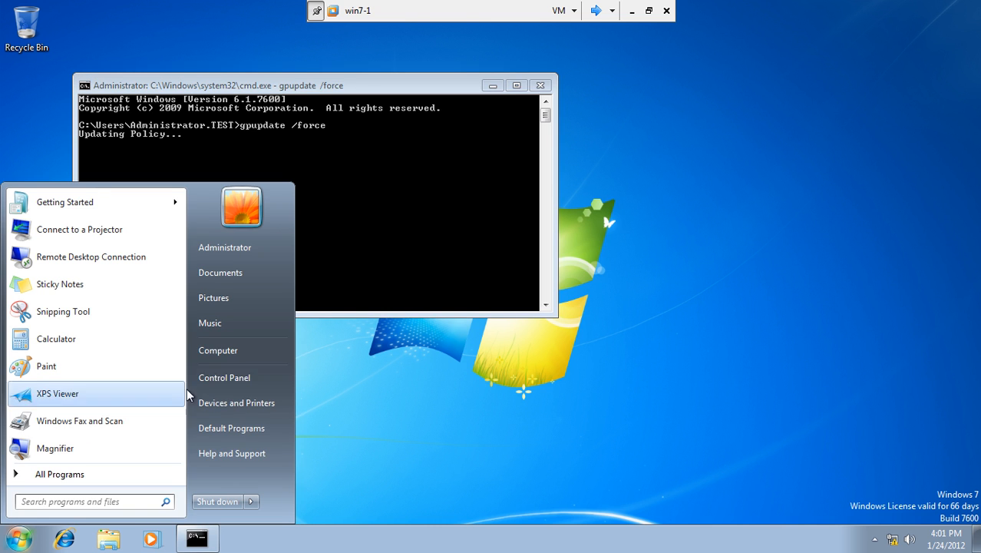
pyautogui.rightClick(222, 351)
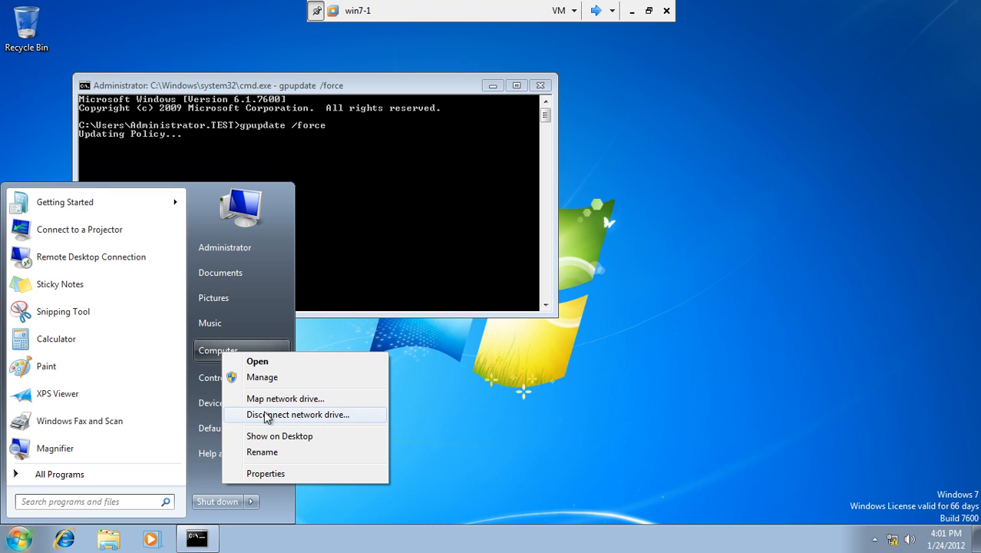
pyautogui.click(280, 435)
pyautogui.click(441, 361)
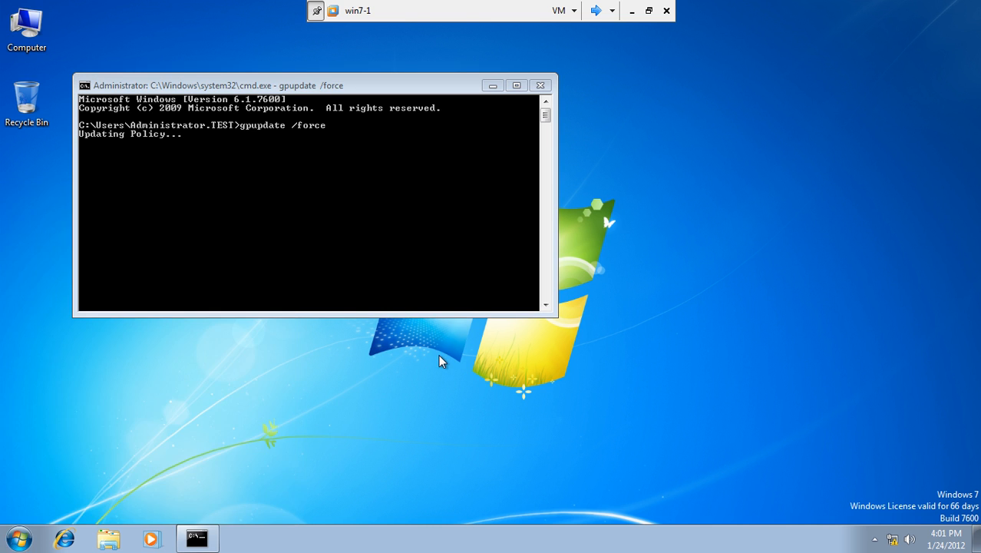
pyautogui.moveTo(384, 87); pyautogui.dragTo(516, 127)
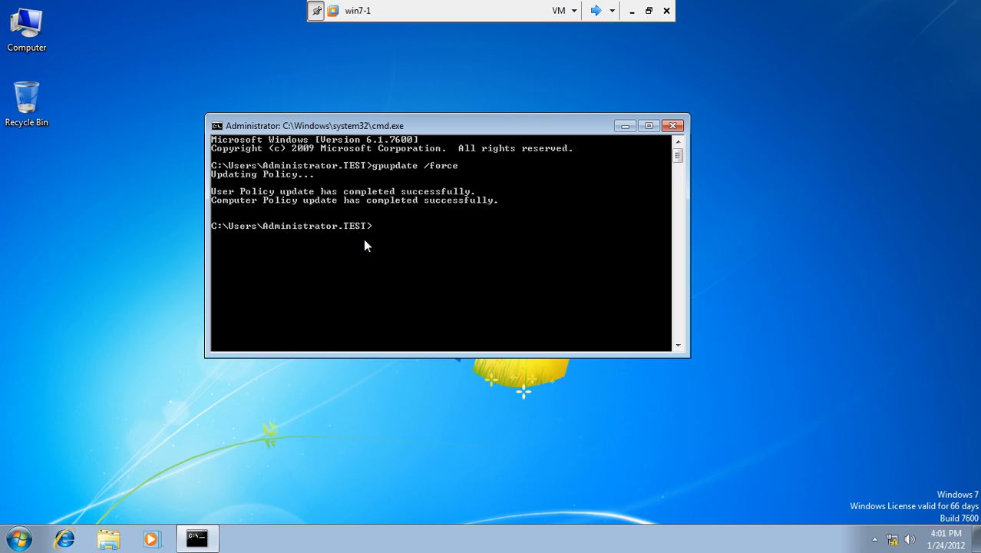
# Step: Run netsh nap client show state in the command prompt
pyautogui.write('nf')
pyautogui.press('BackSpace')
pyautogui.press('BackSpace')
pyautogui.press('BackSpace')
pyautogui.press('BackSpace')
pyautogui.press('BackSpace')
pyautogui.press('BackSpace')
pyautogui.write('netsh nap client show state')
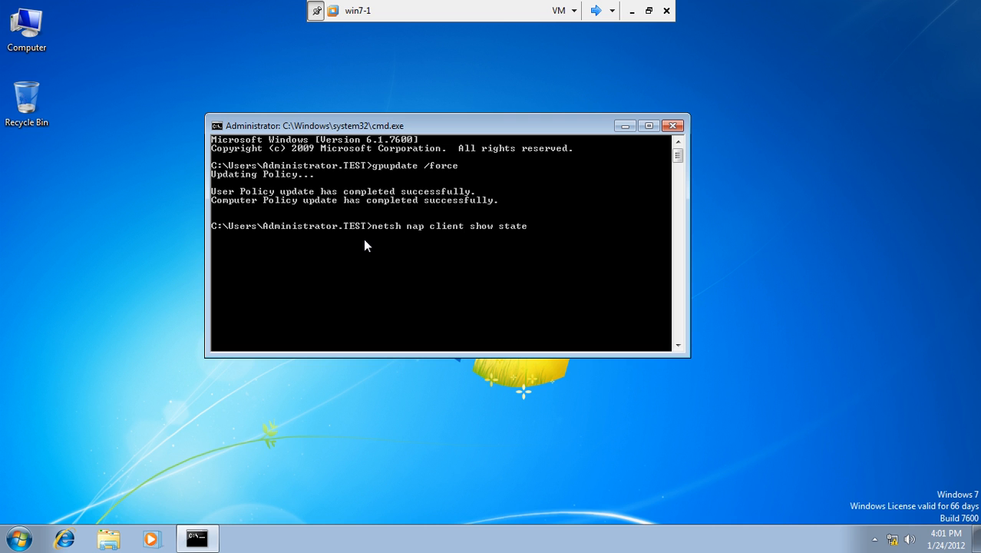
pyautogui.press('Return')
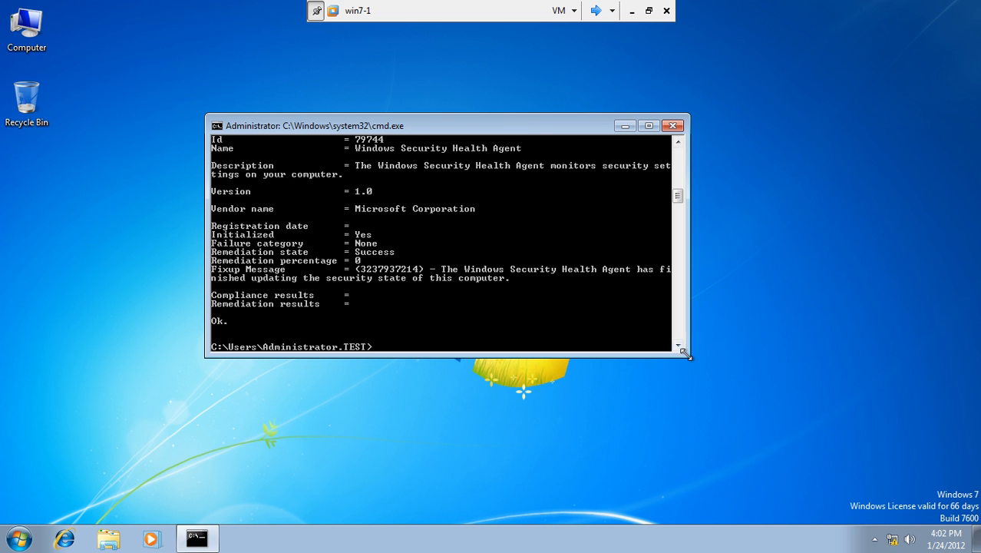
# Step: Enlarge the console and mark the 'Initialized = Yes' line, then start typing ipconfig /
pyautogui.moveTo(689, 356); pyautogui.dragTo(749, 487)
pyautogui.moveTo(680, 233); pyautogui.dragTo(696, 180)
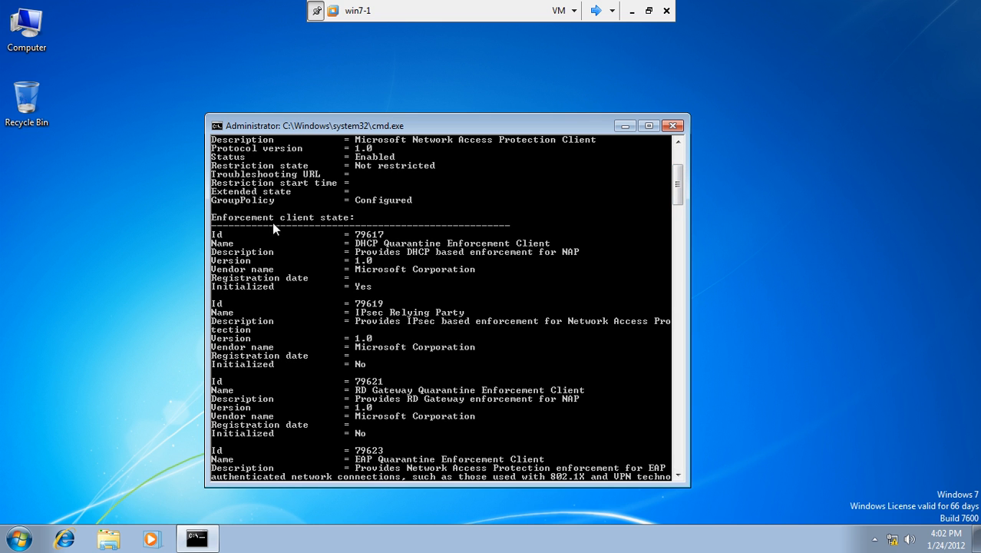
pyautogui.rightClick(309, 219)
pyautogui.click(329, 227)
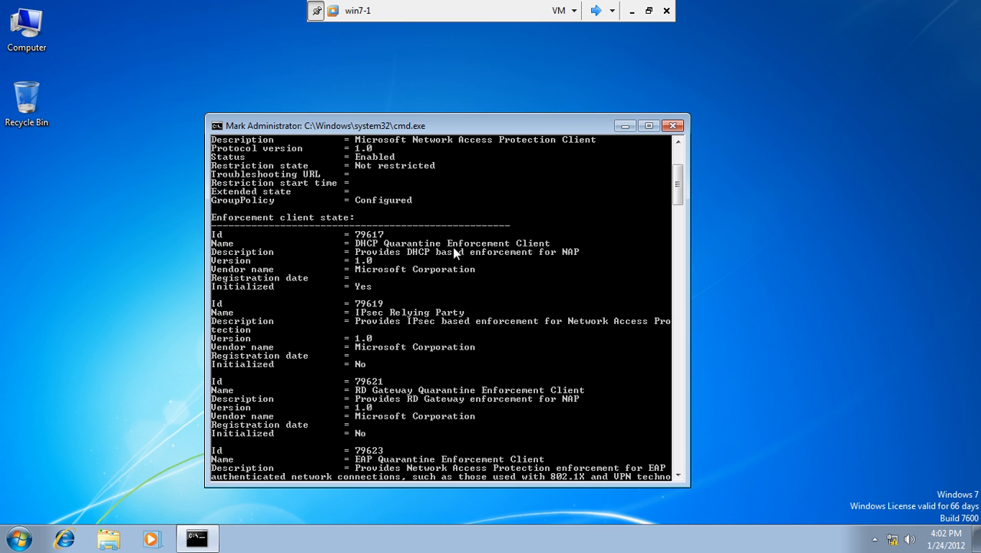
pyautogui.moveTo(211, 284); pyautogui.dragTo(377, 290)
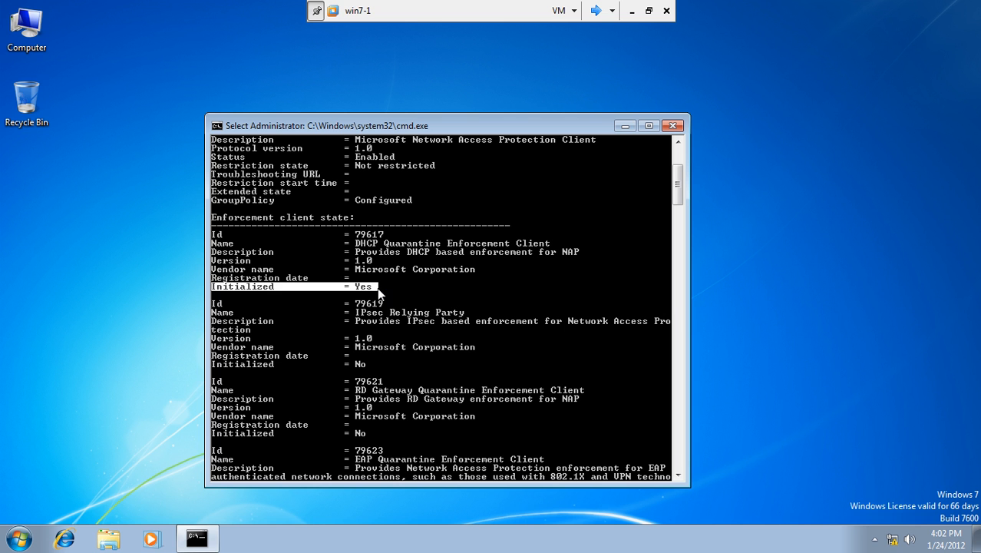
pyautogui.click(513, 368)
pyautogui.moveTo(682, 185); pyautogui.dragTo(678, 242)
pyautogui.click(451, 314)
pyautogui.write('ipconfig ')
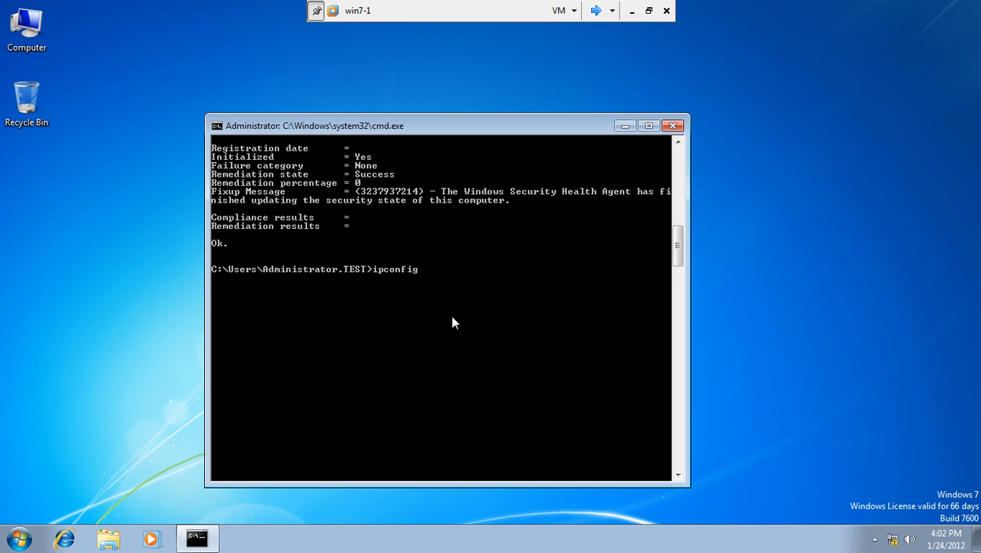
pyautogui.write('/')
# Step: Run ipconfig /release at the command prompt
pyautogui.press('BackSpace')
pyautogui.press('BackSpace')
pyautogui.press('BackSpace')
pyautogui.press('BackSpace')
pyautogui.write('elease')
pyautogui.press('Return')
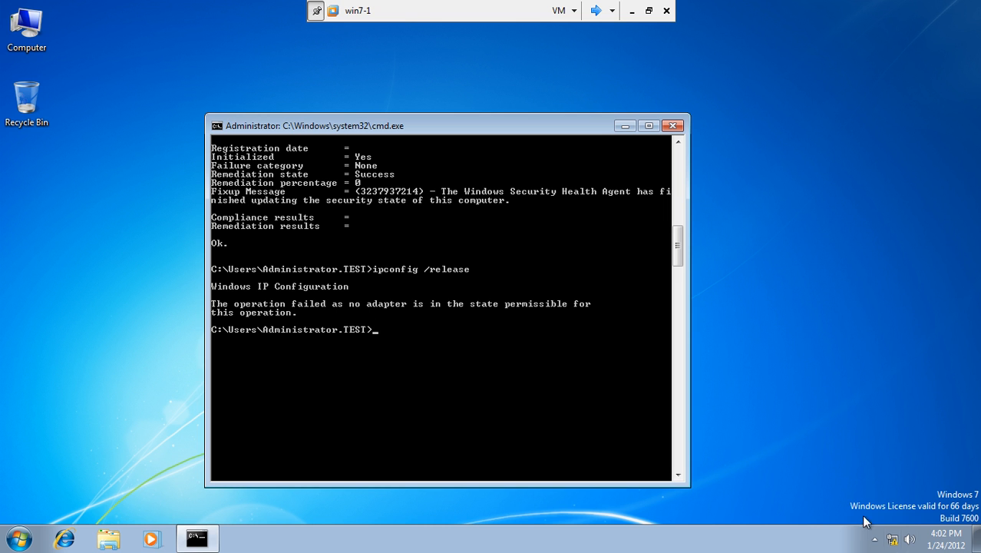
# Step: Set the Local Area Connection's IPv4 to obtain IP and DNS addresses automatically
pyautogui.click(892, 539)
pyautogui.click(891, 510)
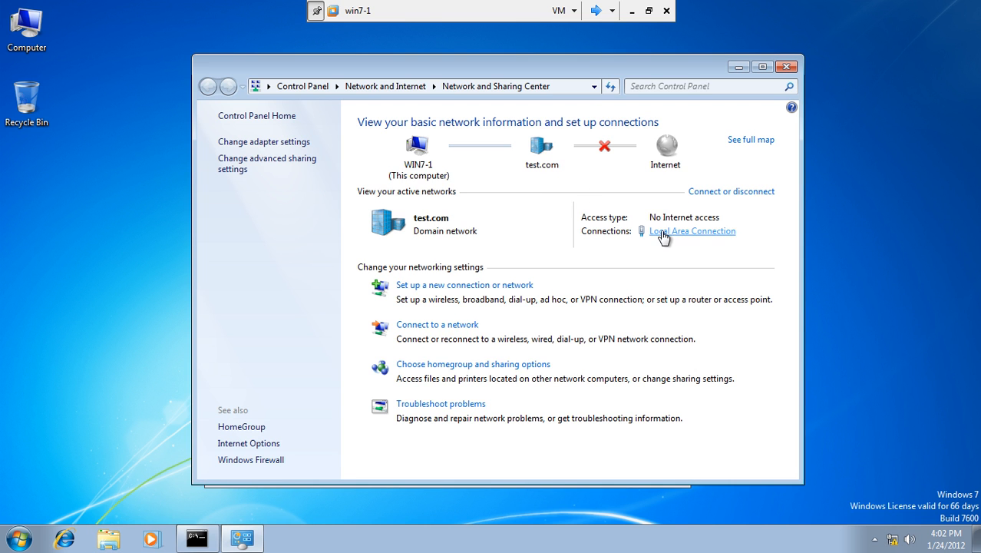
pyautogui.click(661, 233)
pyautogui.click(400, 390)
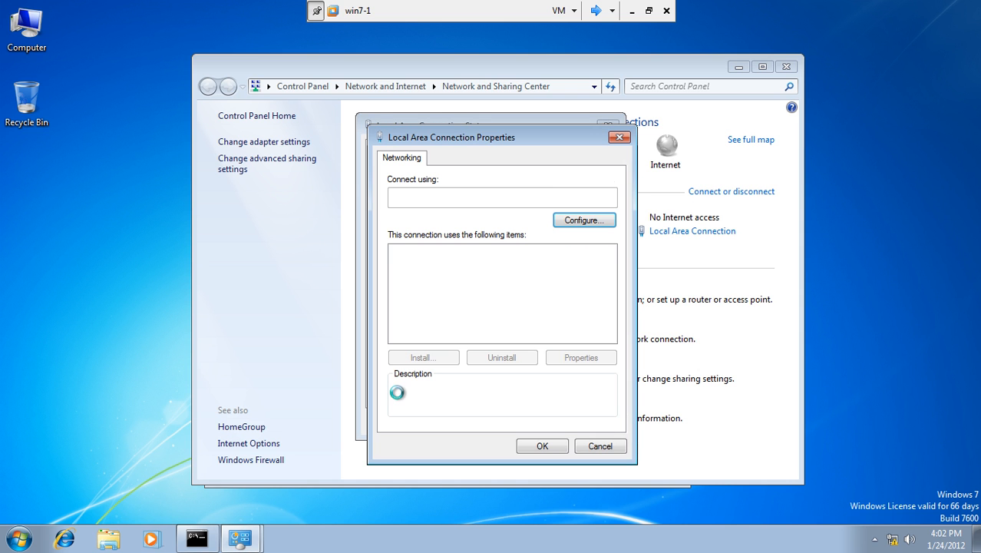
pyautogui.click(521, 302)
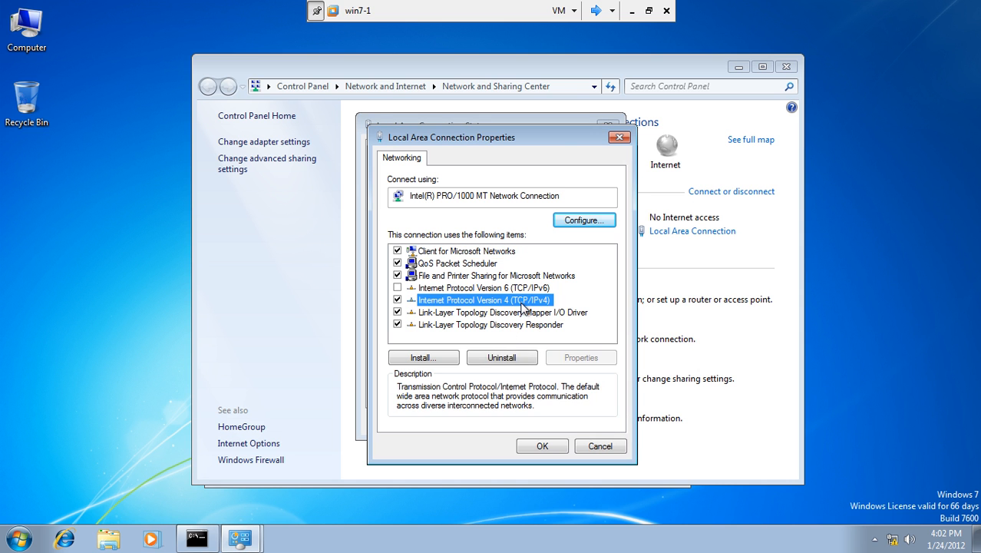
pyautogui.click(580, 361)
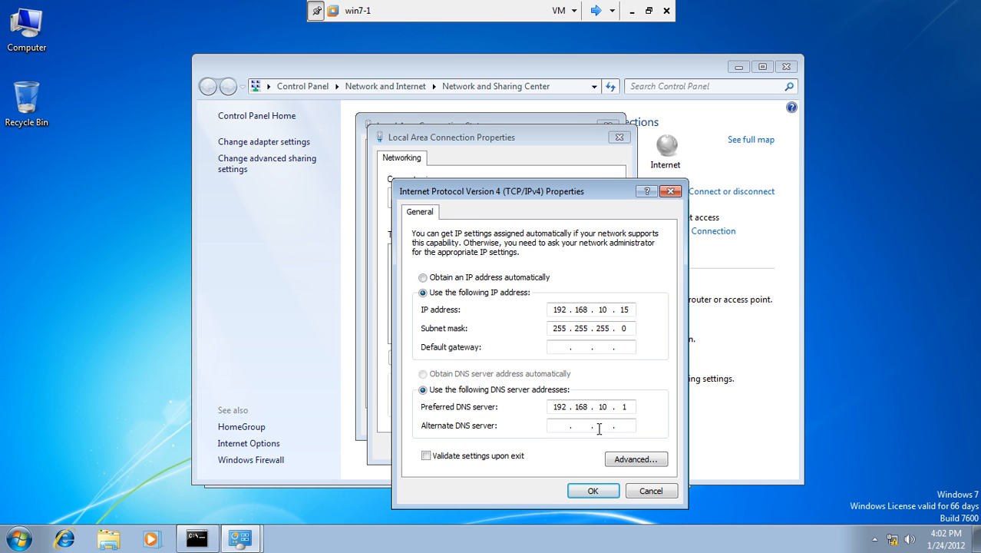
pyautogui.click(427, 278)
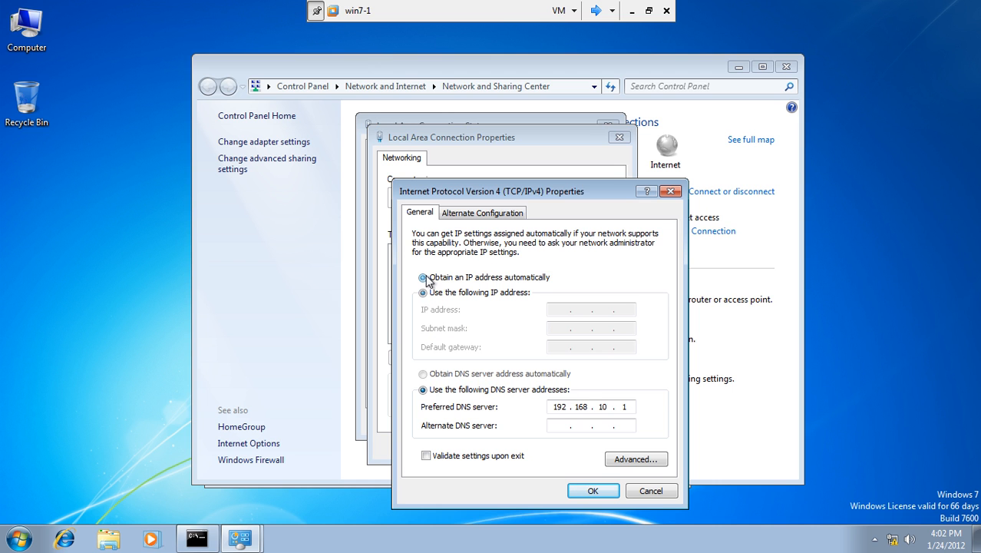
pyautogui.click(424, 374)
pyautogui.click(570, 491)
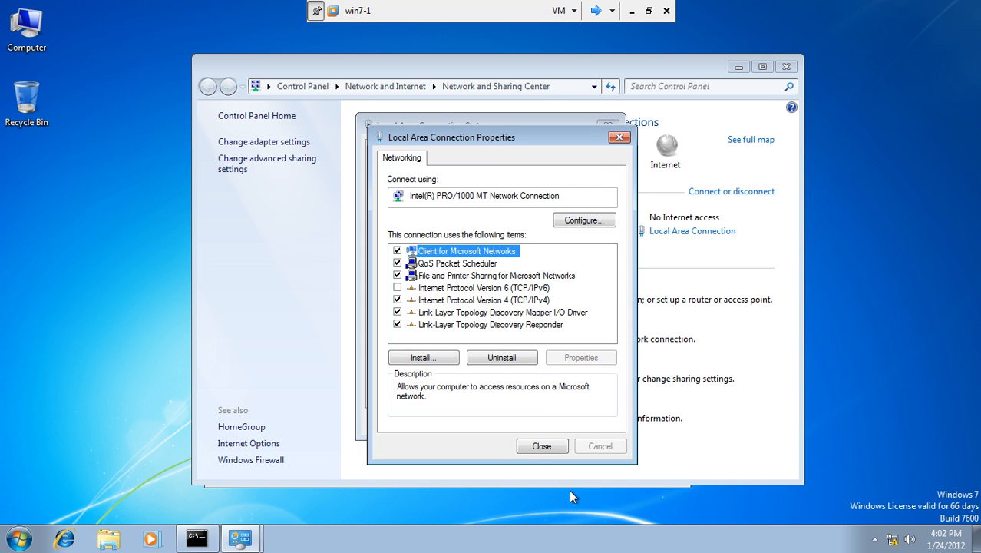
pyautogui.click(541, 446)
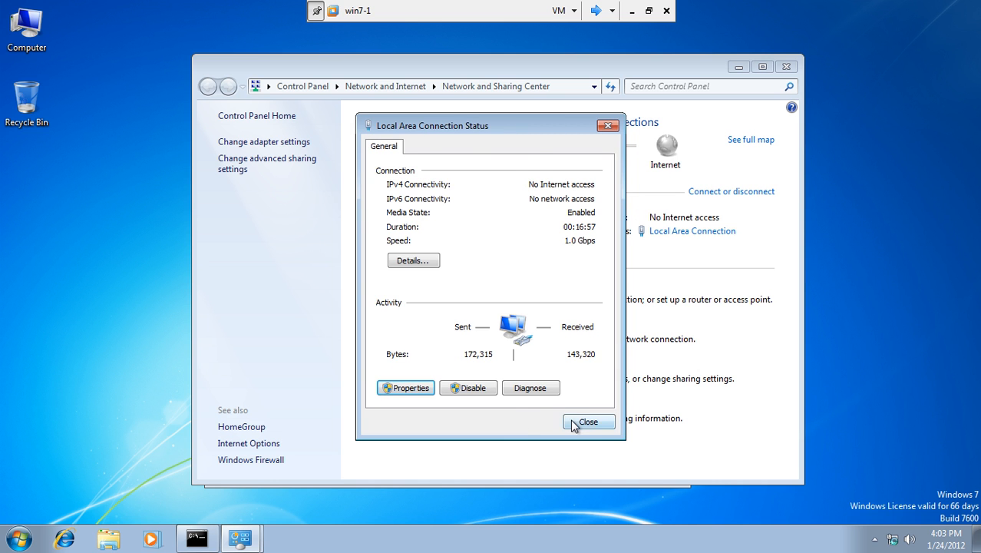
pyautogui.click(571, 481)
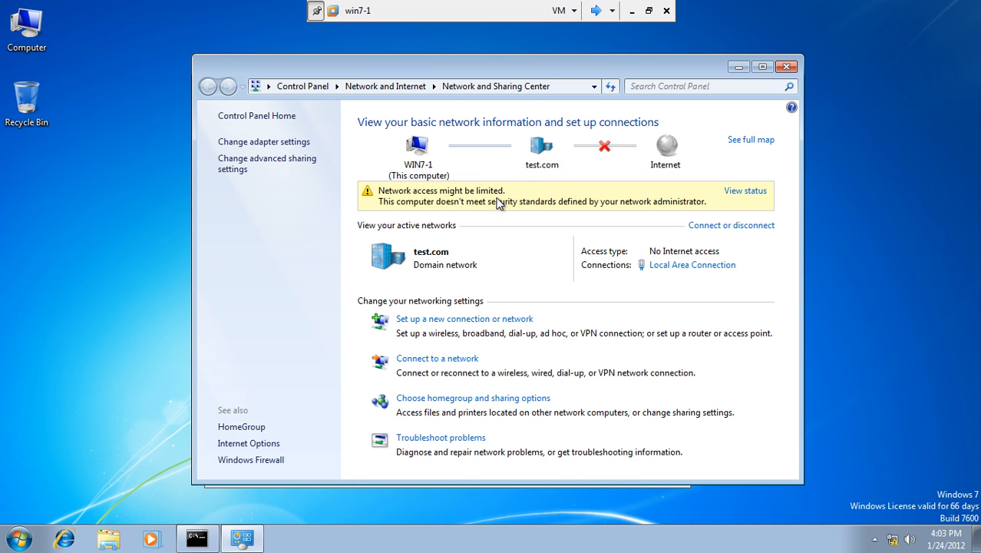
pyautogui.click(784, 66)
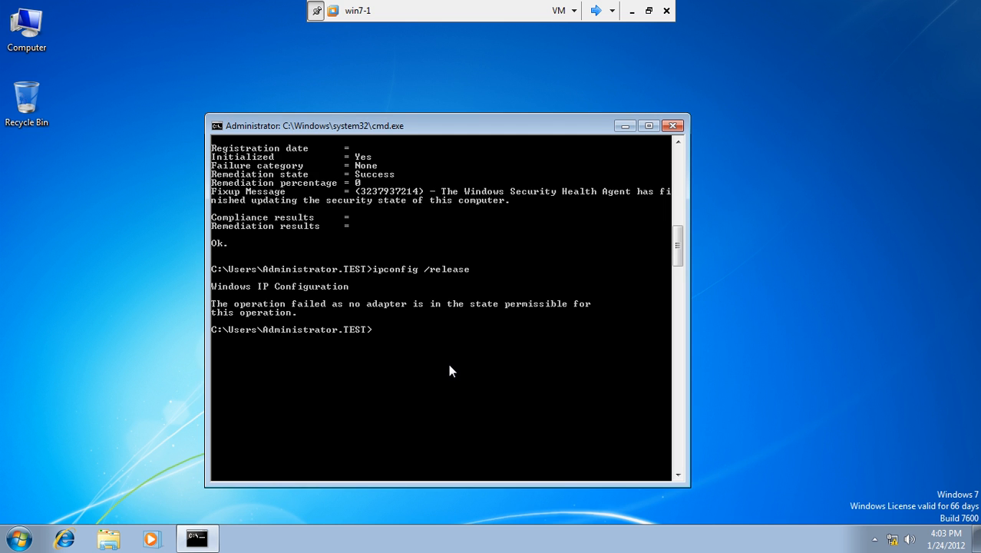
# Step: Run ipconfig /release again, then ipconfig /renew
pyautogui.press('Up')
pyautogui.press('Return')
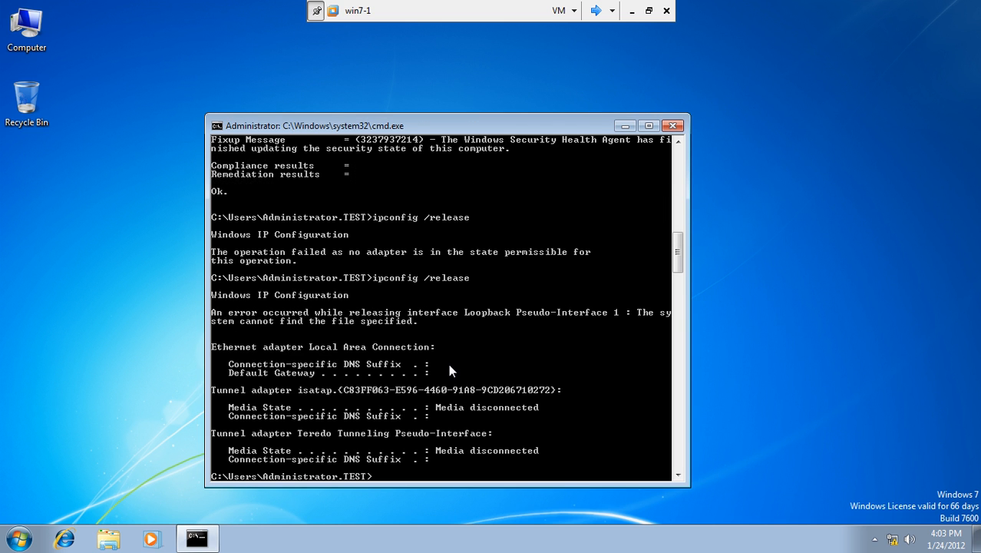
pyautogui.press('Up')
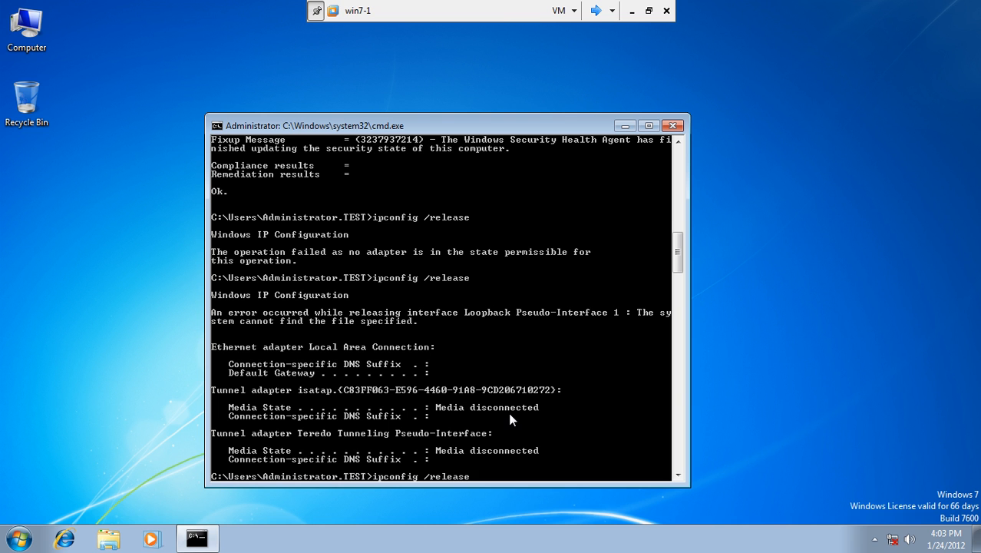
pyautogui.press('BackSpace')
pyautogui.press('BackSpace')
pyautogui.press('BackSpace')
pyautogui.press('BackSpace')
pyautogui.press('BackSpace')
pyautogui.write('new')
pyautogui.press('Return')
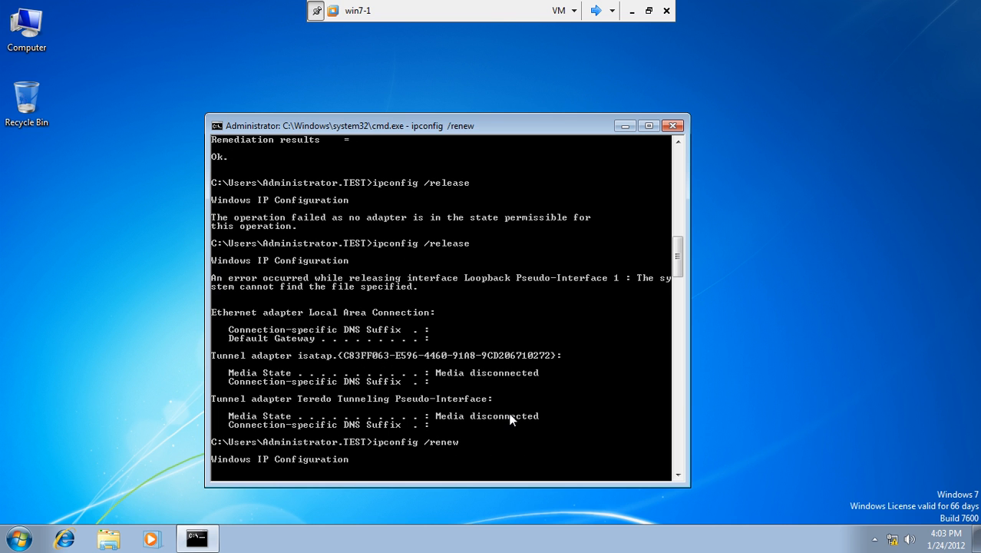
pyautogui.moveTo(497, 125); pyautogui.dragTo(504, 92)
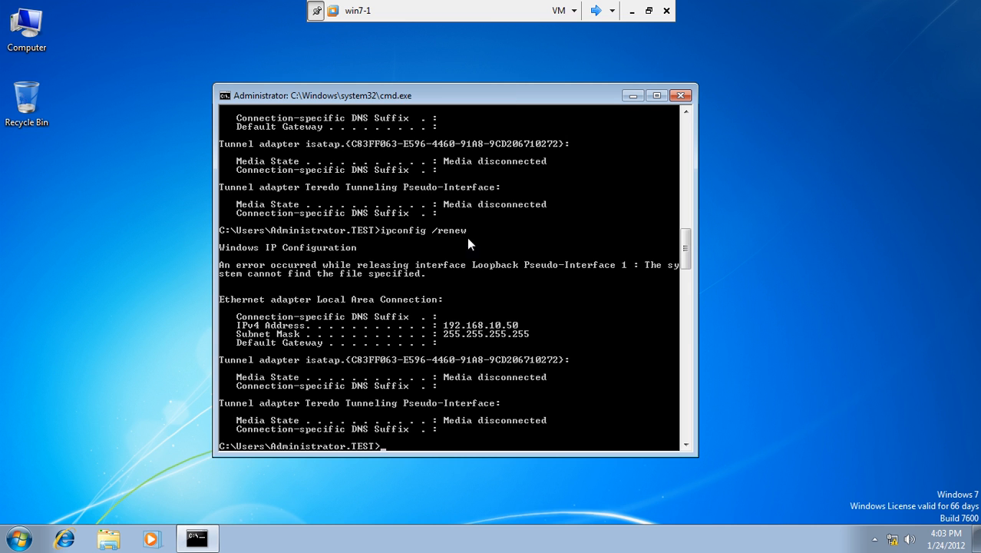
# Step: Mark the 255.255.255.255 subnet mask line, then switch to the Server1 machine
pyautogui.rightClick(515, 324)
pyautogui.click(529, 332)
pyautogui.moveTo(521, 326)
pyautogui.mouseDown()
pyautogui.moveTo(238, 326)
pyautogui.moveTo(357, 346)
pyautogui.moveTo(531, 340)
pyautogui.mouseUp()
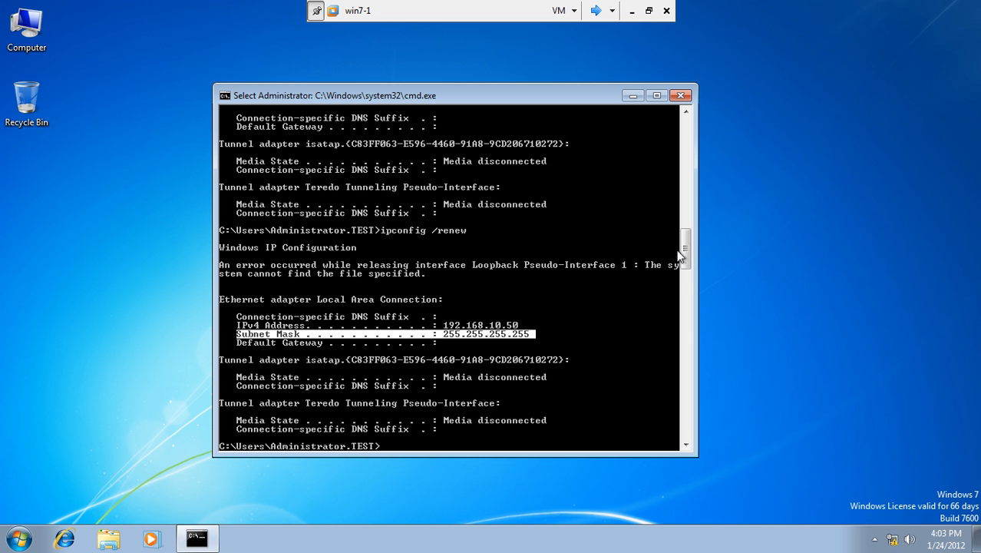
pyautogui.scroll(-5, 680, 260)
pyautogui.click(514, 292)
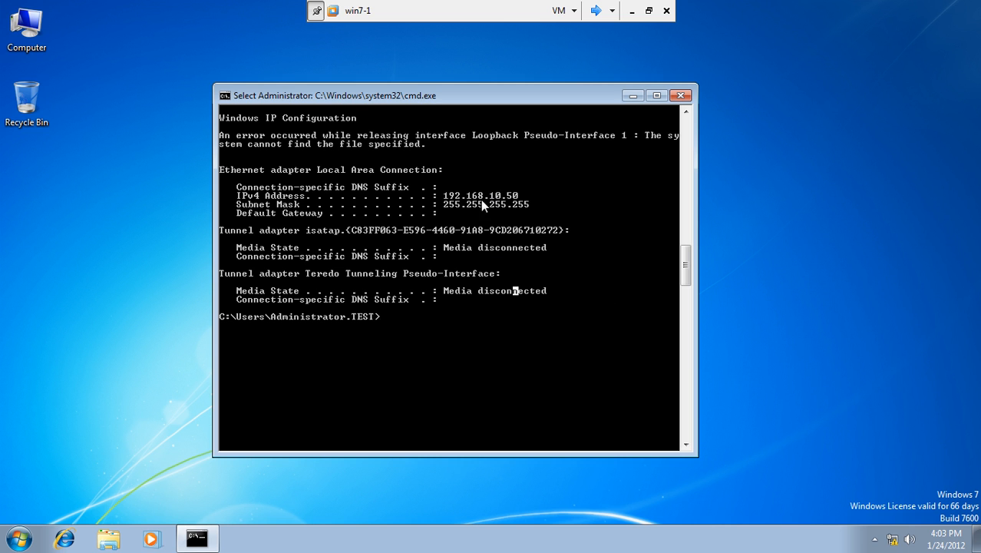
pyautogui.click(482, 326)
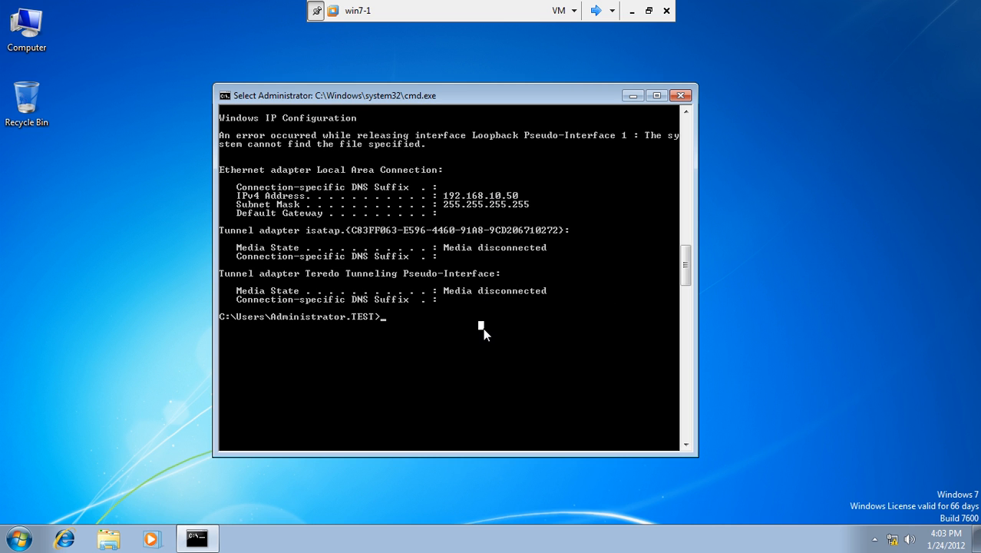
pyautogui.click(596, 11)
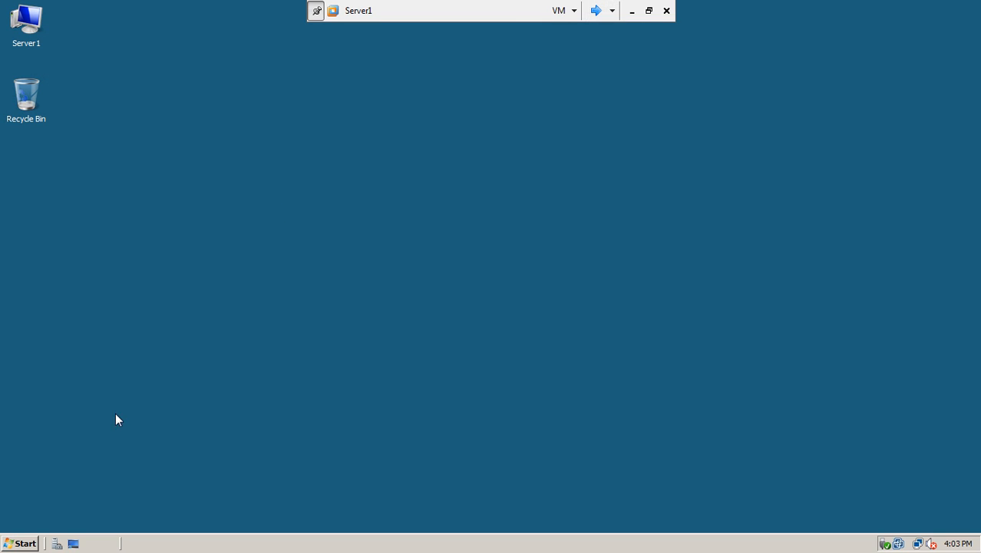
# Step: Launch Network Policy Server and open the Windows Security Health Validator's requirement settings
pyautogui.click(20, 542)
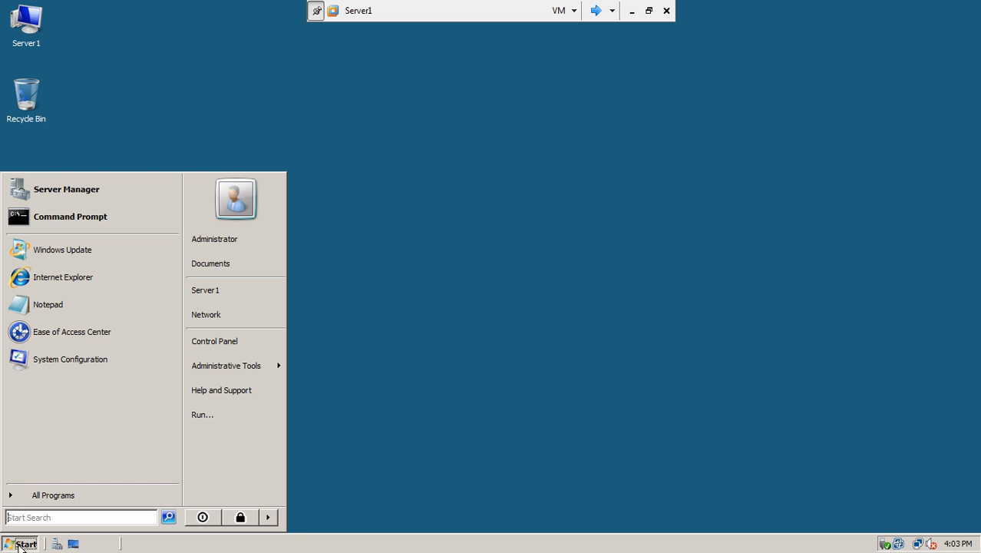
pyautogui.moveTo(207, 372)
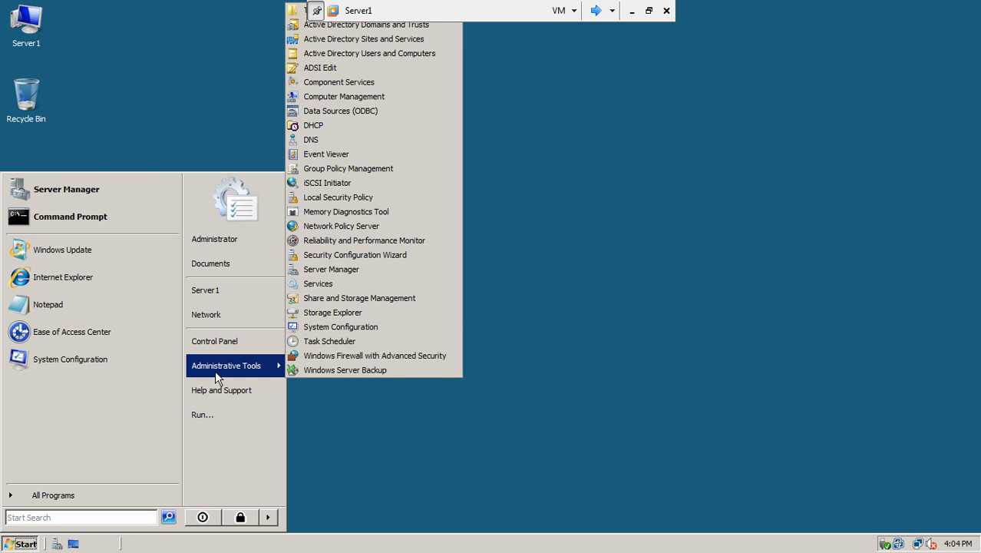
pyautogui.click(366, 226)
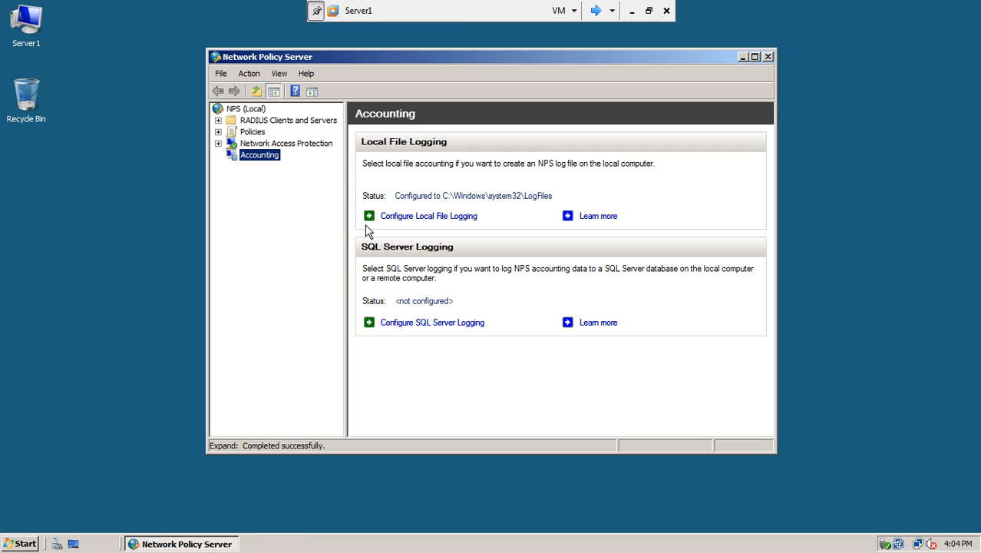
pyautogui.click(217, 144)
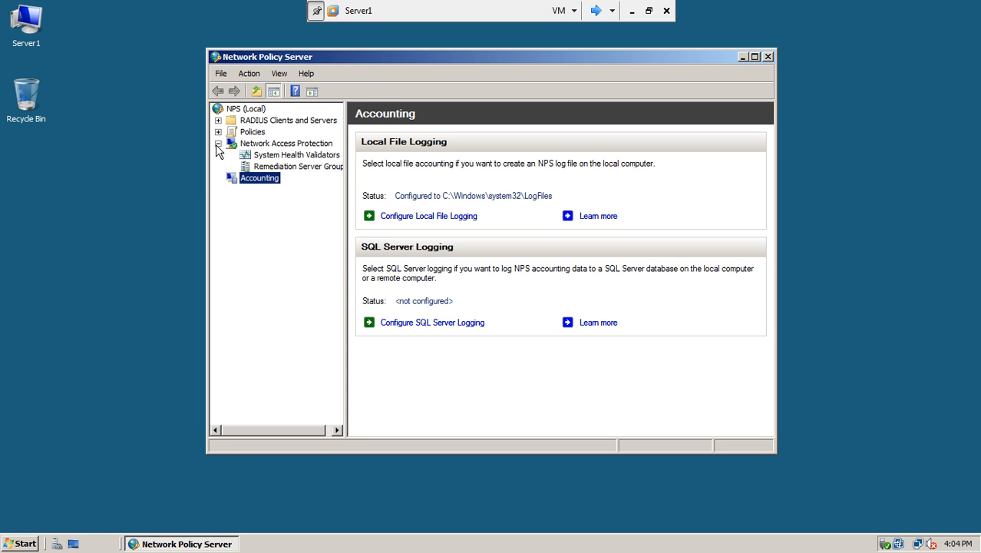
pyautogui.click(292, 157)
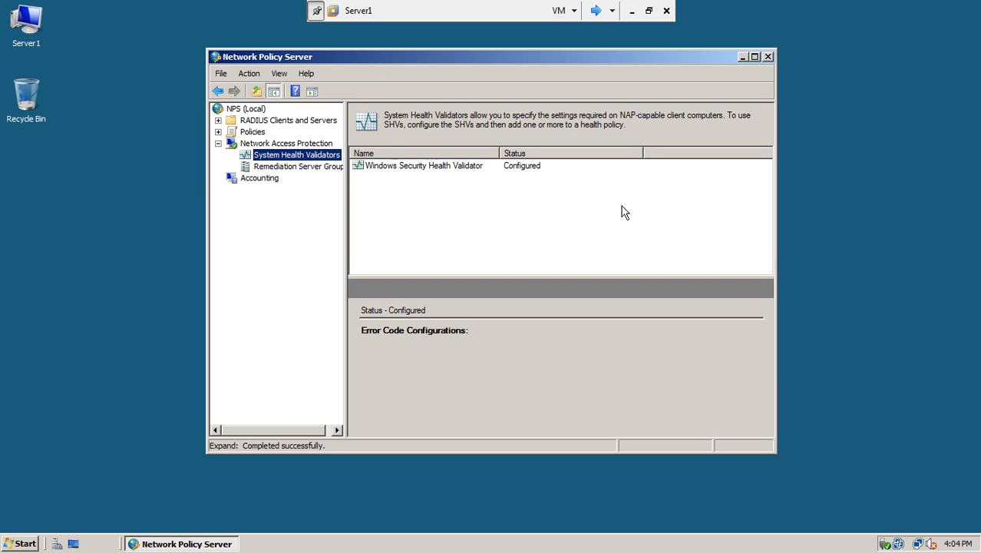
pyautogui.moveTo(776, 251); pyautogui.dragTo(819, 241)
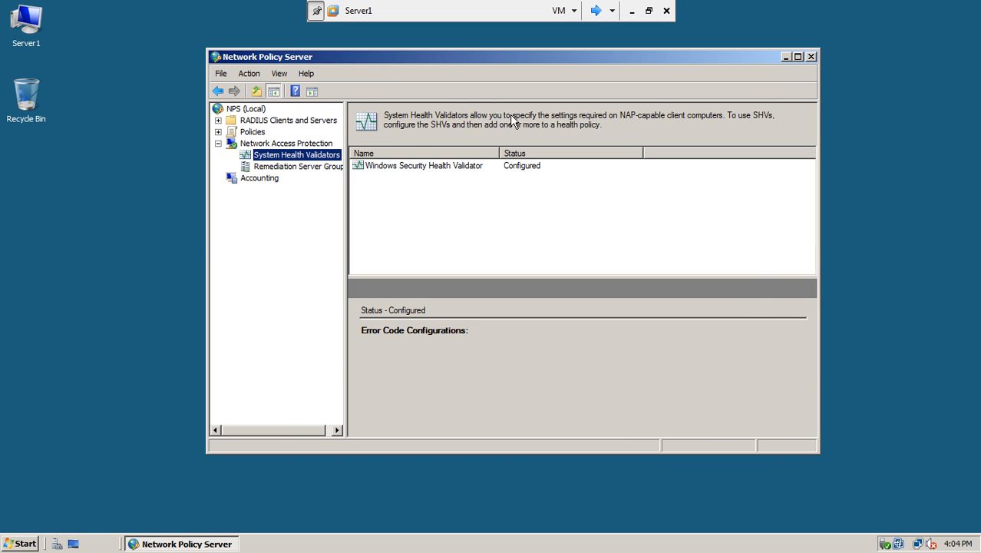
pyautogui.doubleClick(438, 171)
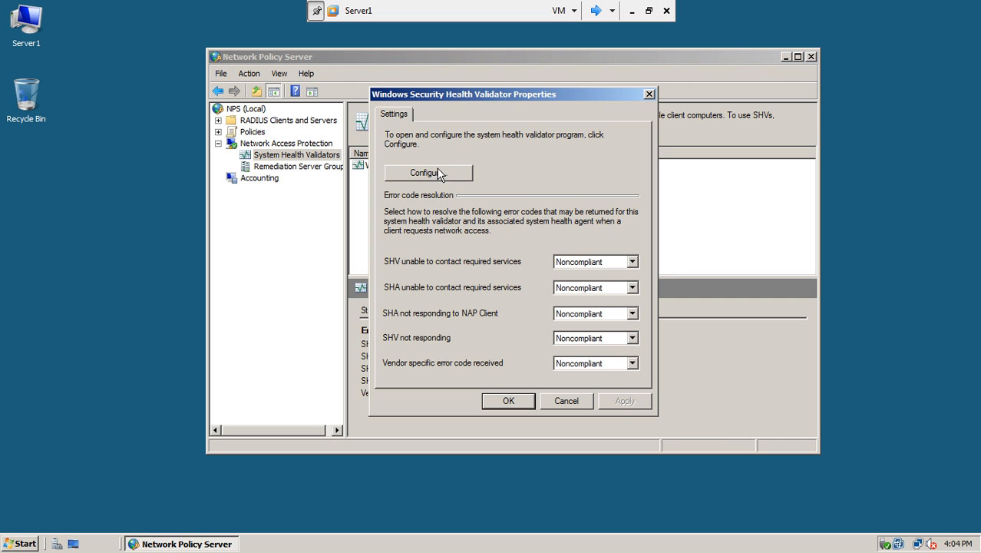
pyautogui.moveTo(504, 95); pyautogui.dragTo(409, 93)
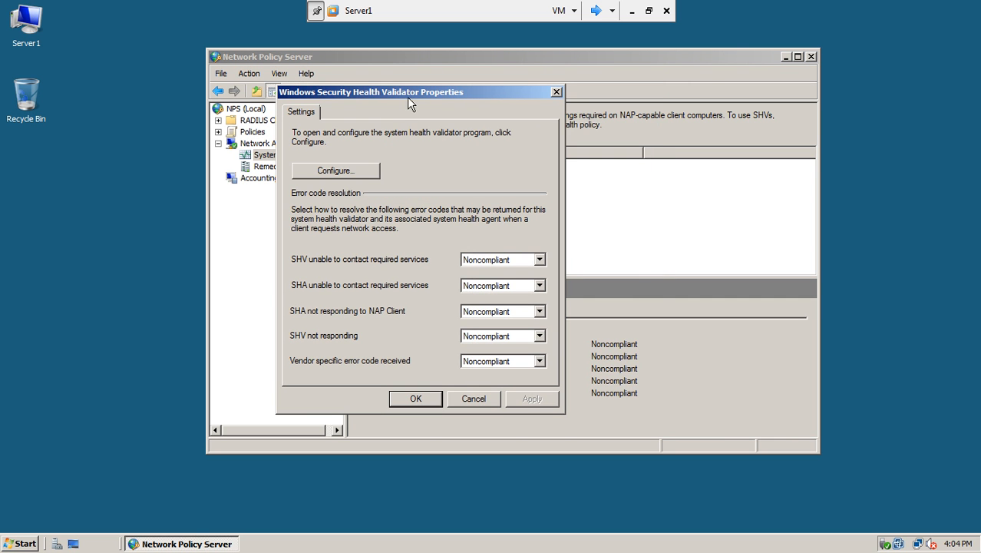
pyautogui.click(357, 173)
# Step: Move the validator settings dialog aside and cycle through Server2 to win7-1
pyautogui.moveTo(427, 134); pyautogui.dragTo(285, 89)
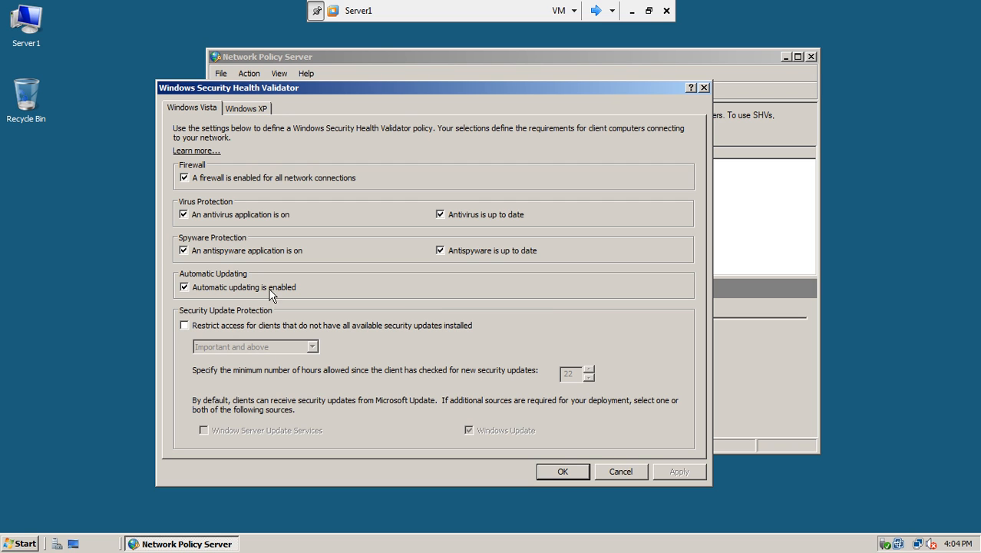
pyautogui.click(596, 11)
pyautogui.click(596, 10)
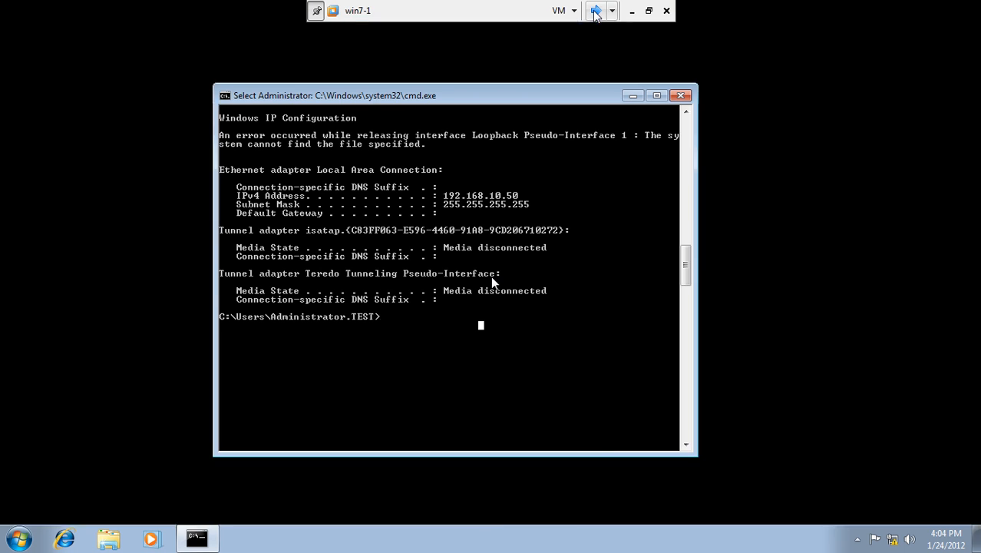
# Step: Close the command prompt and check Windows Firewall status under System and Security
pyautogui.click(681, 96)
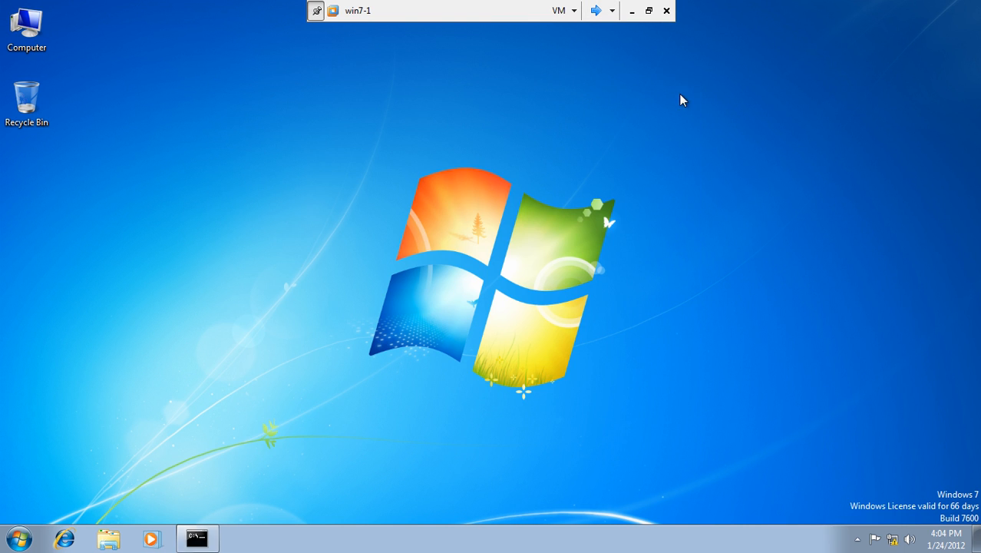
pyautogui.click(15, 538)
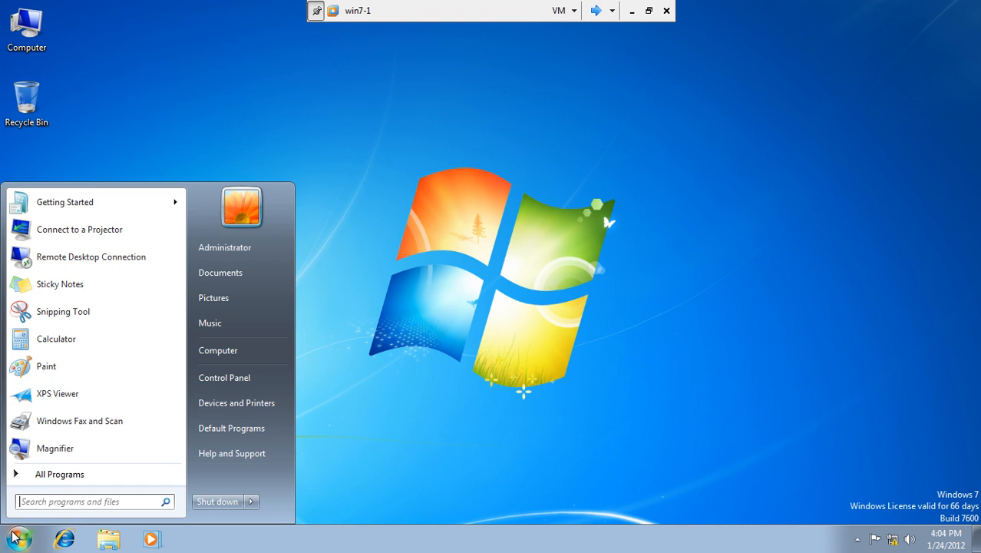
pyautogui.click(232, 375)
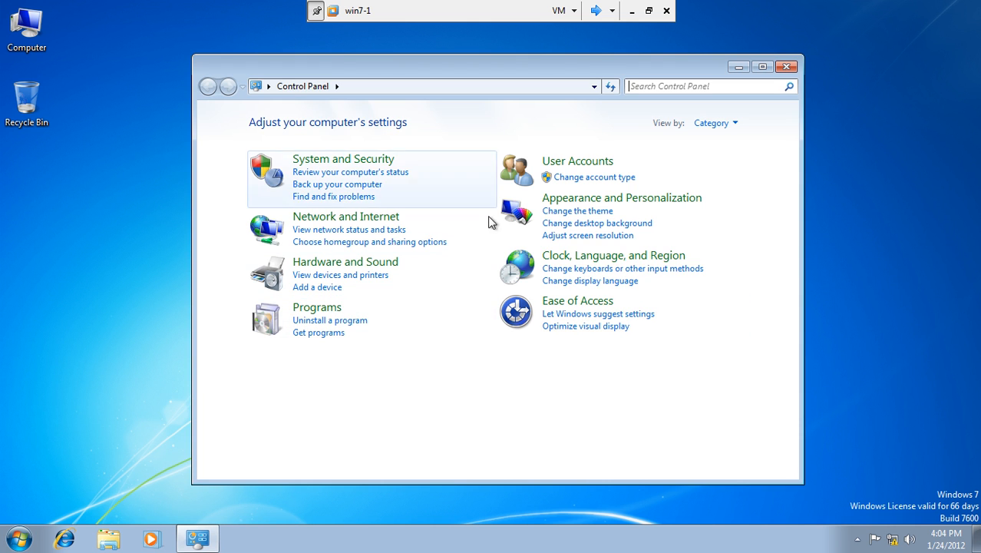
pyautogui.click(343, 165)
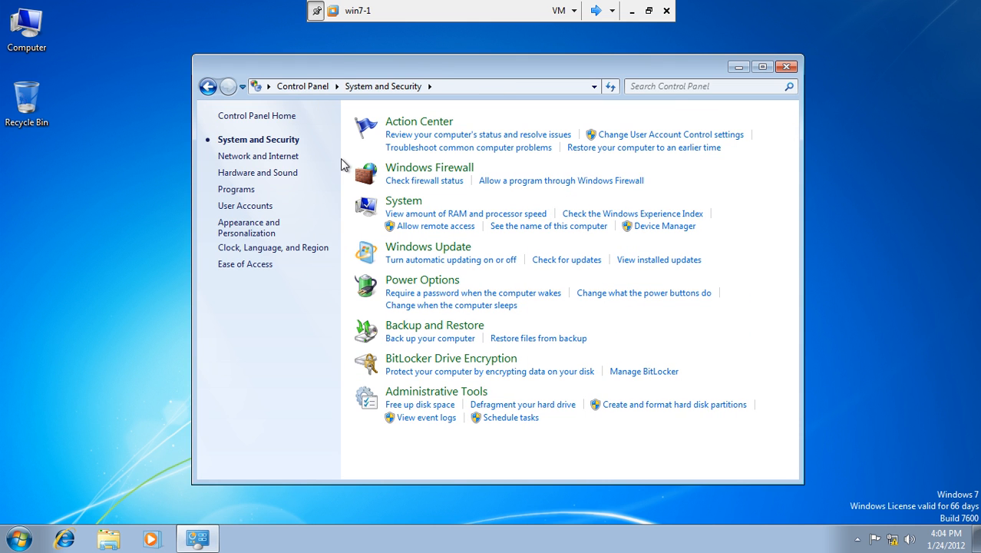
pyautogui.click(400, 168)
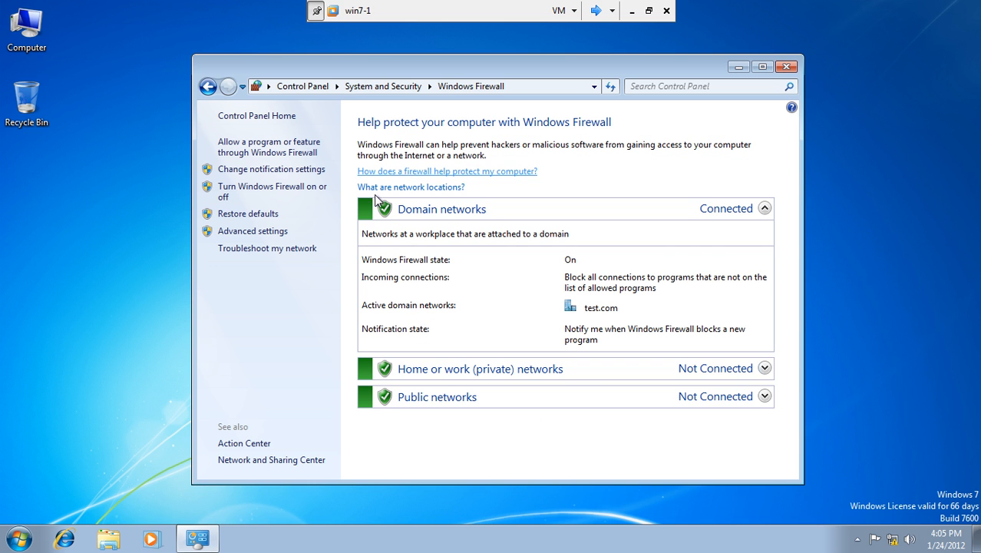
pyautogui.click(206, 87)
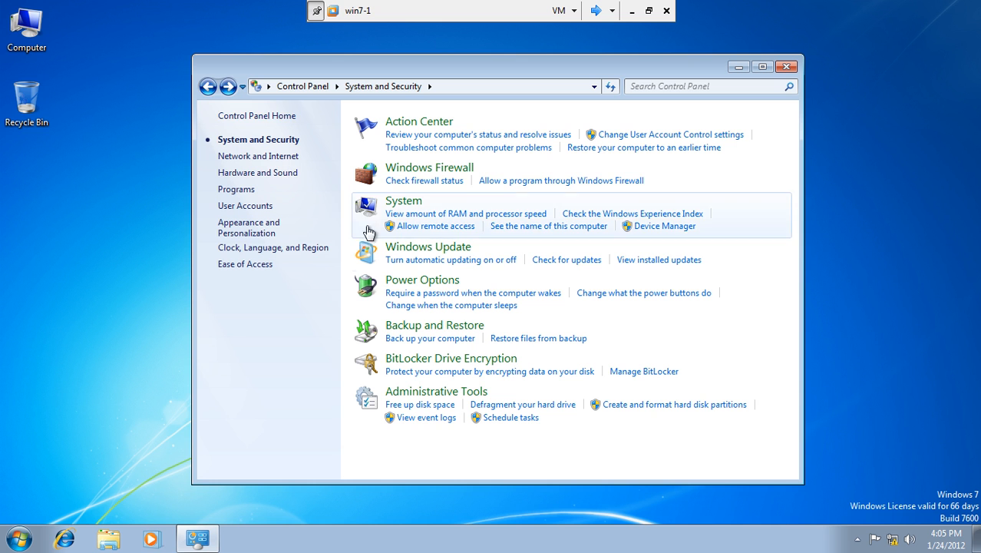
# Step: Confirm Windows Update installs updates automatically every day at 3:00 AM
pyautogui.click(421, 250)
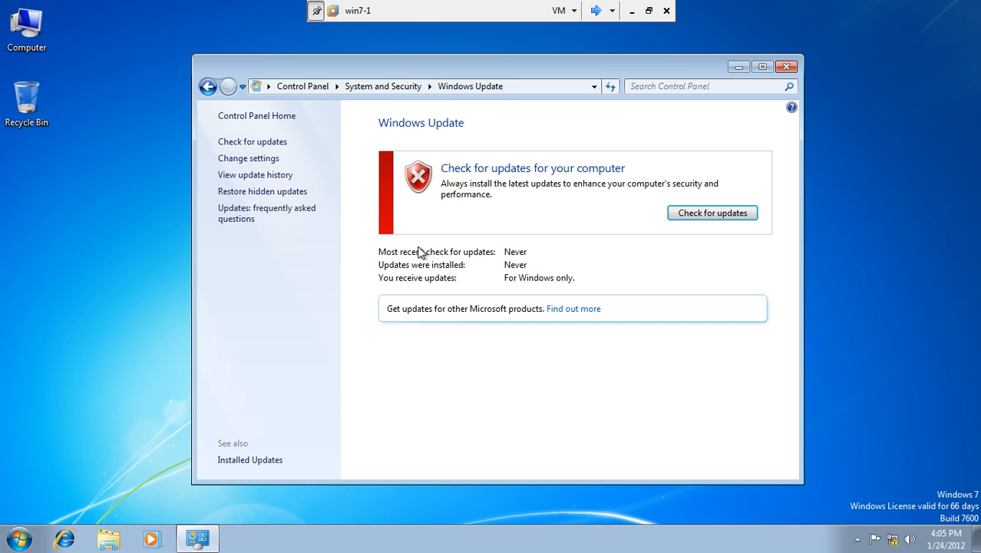
pyautogui.click(247, 159)
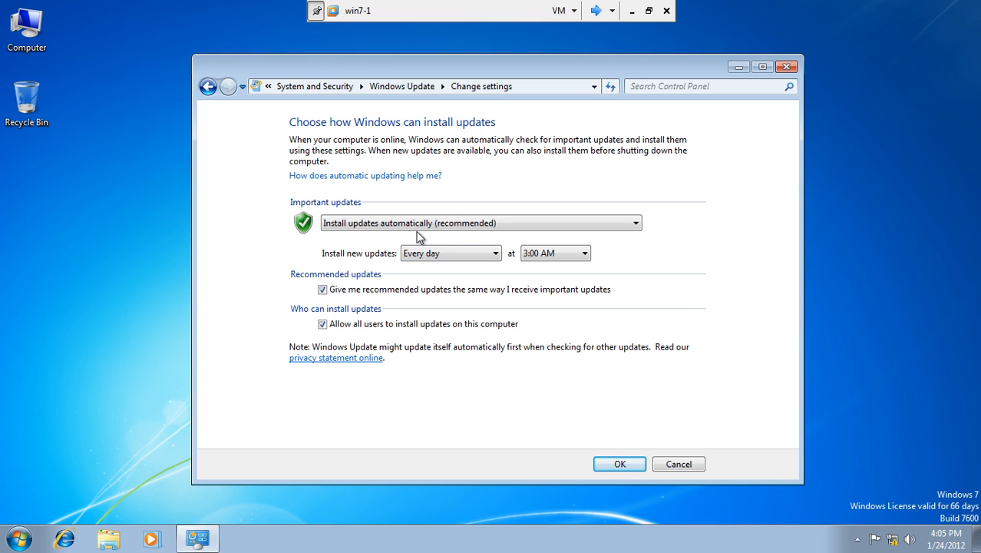
pyautogui.click(617, 466)
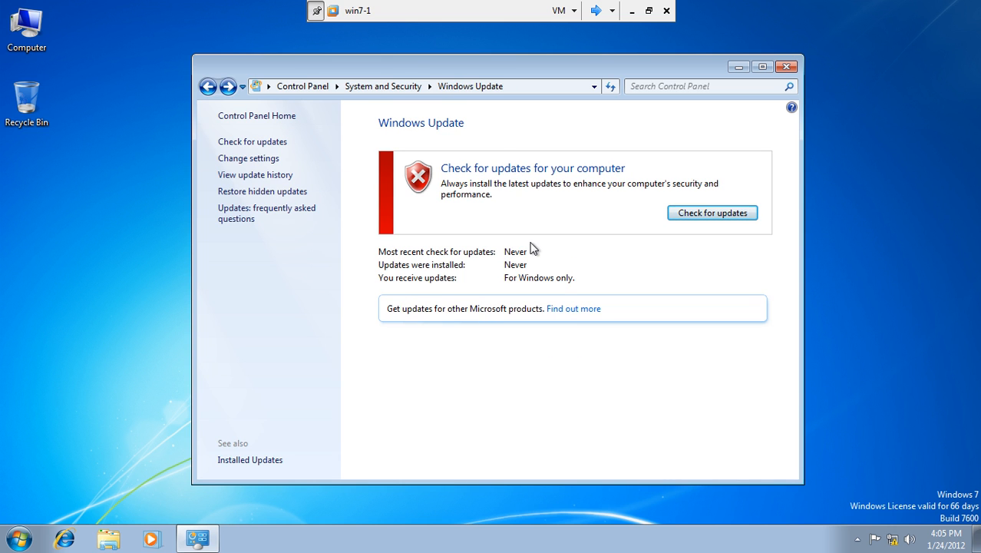
# Step: On Server1, drop the antivirus and antispyware requirements, apply and close, then switch to Server2
pyautogui.click(596, 10)
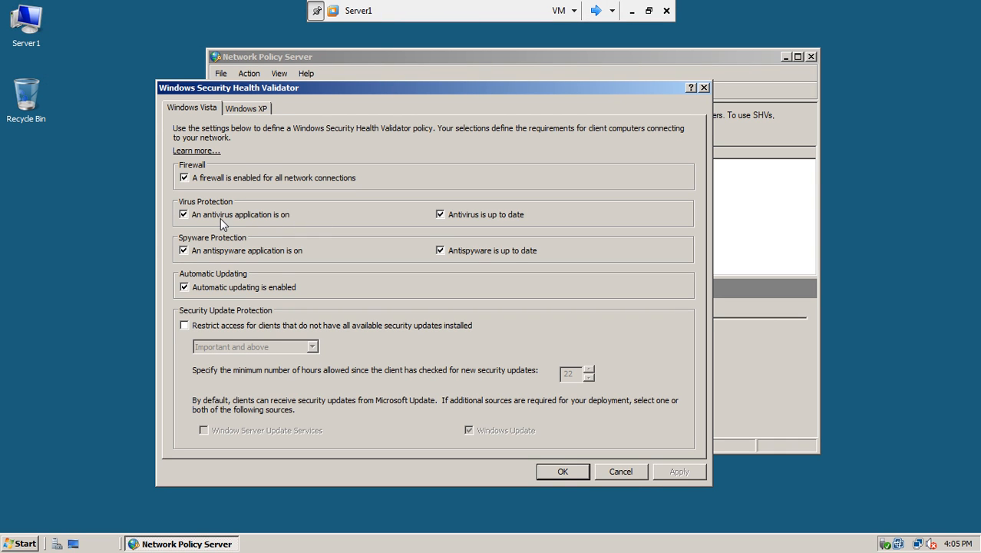
pyautogui.click(185, 215)
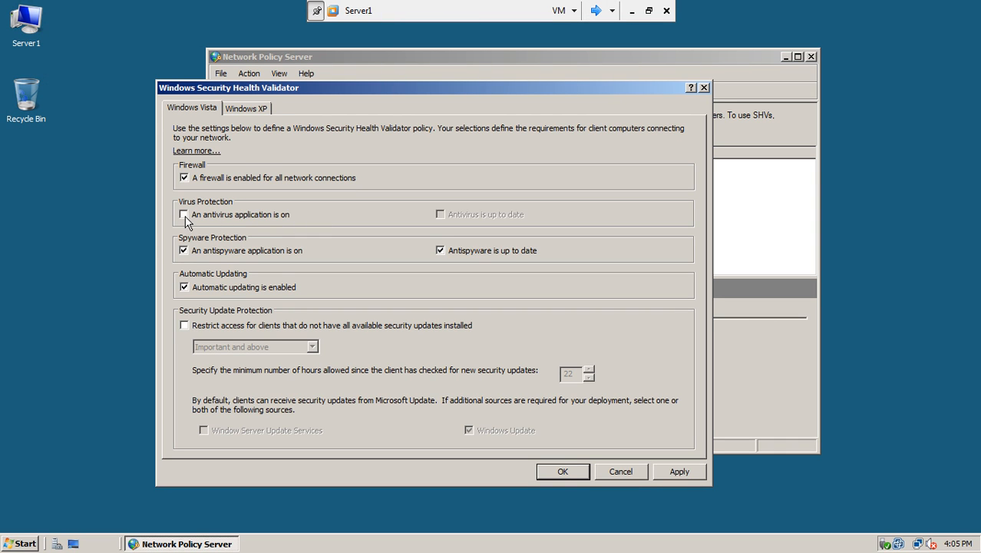
pyautogui.click(184, 250)
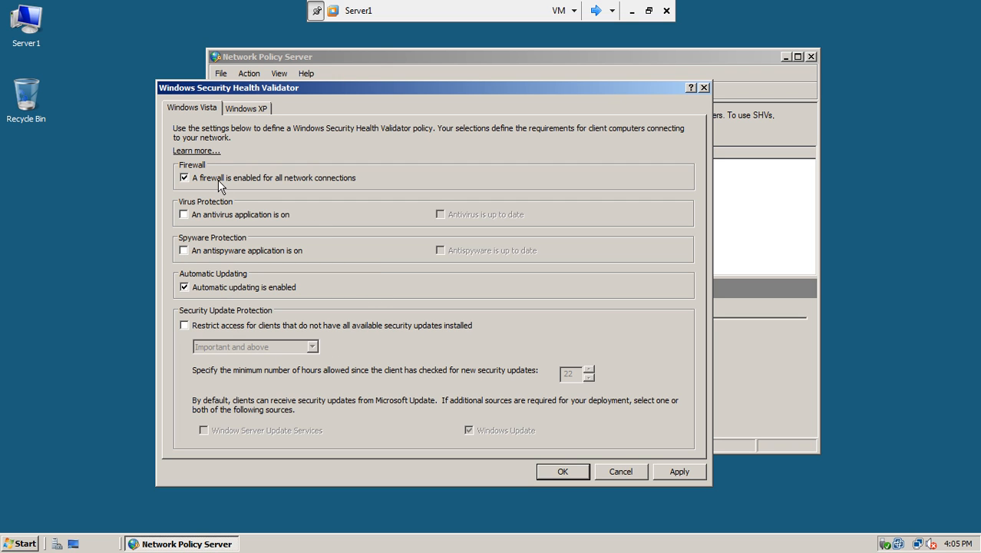
pyautogui.click(682, 470)
pyautogui.click(563, 471)
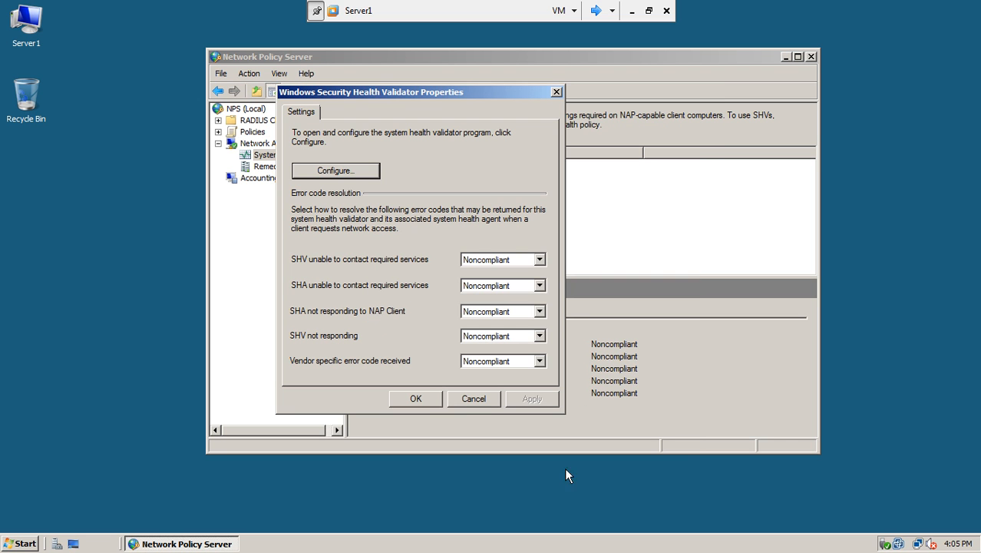
pyautogui.click(434, 398)
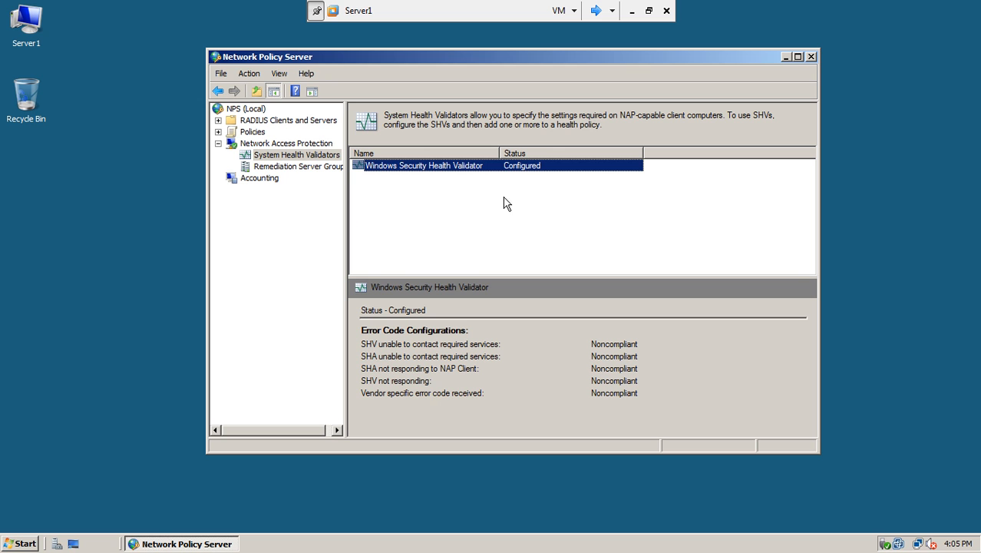
pyautogui.click(590, 12)
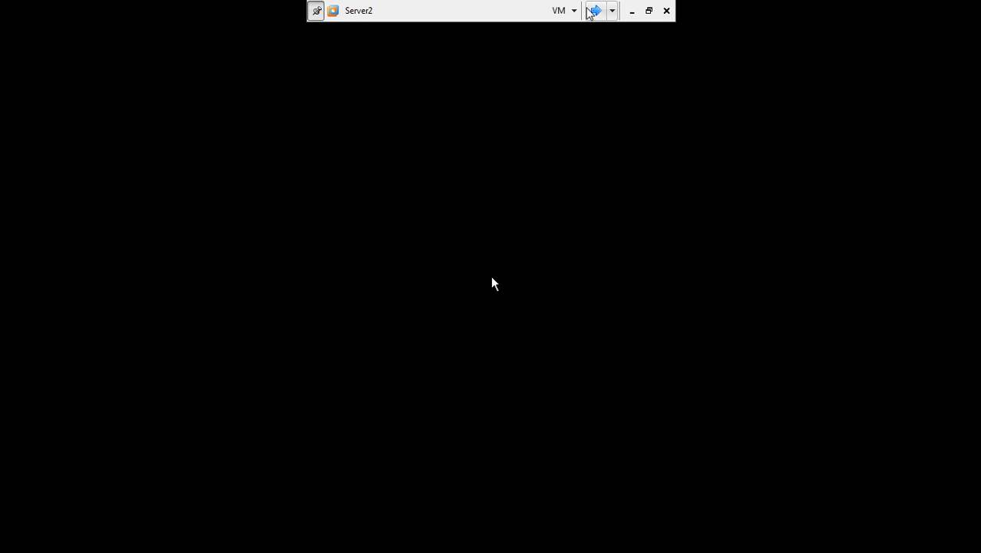
# Step: On win7-1, close Windows Update and run gpupdate from the Start search box
pyautogui.click(595, 11)
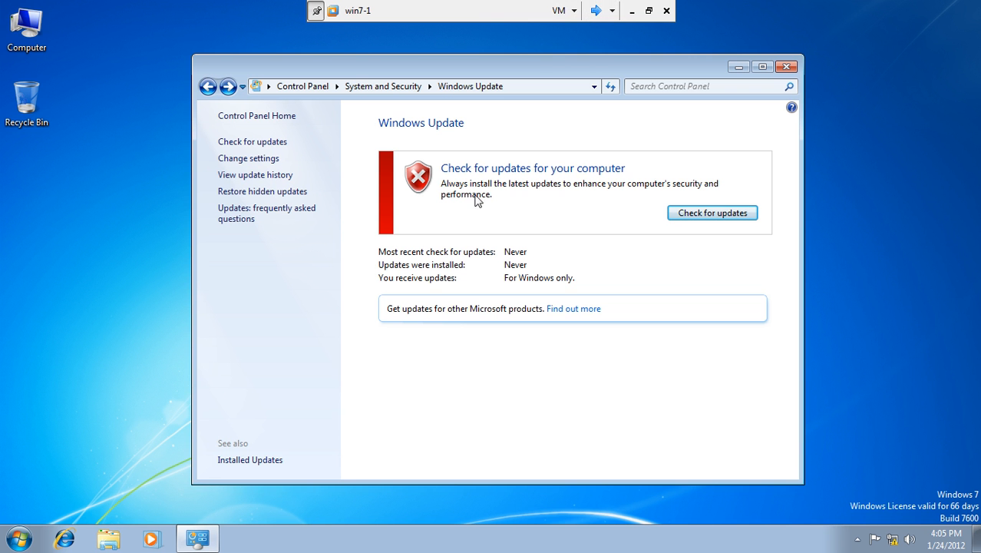
pyautogui.click(782, 69)
pyautogui.click(20, 538)
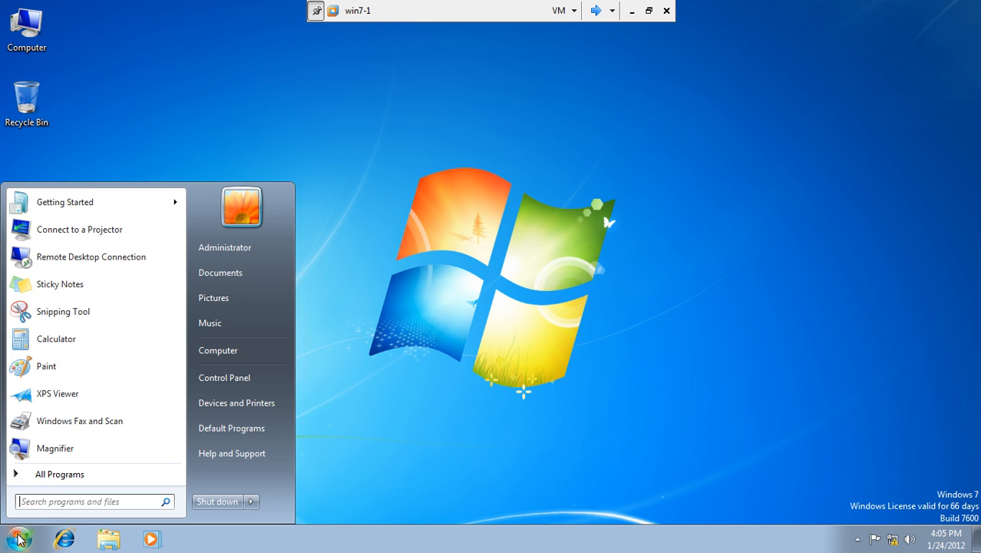
pyautogui.write('gpu')
pyautogui.write('date')
pyautogui.press('Return')
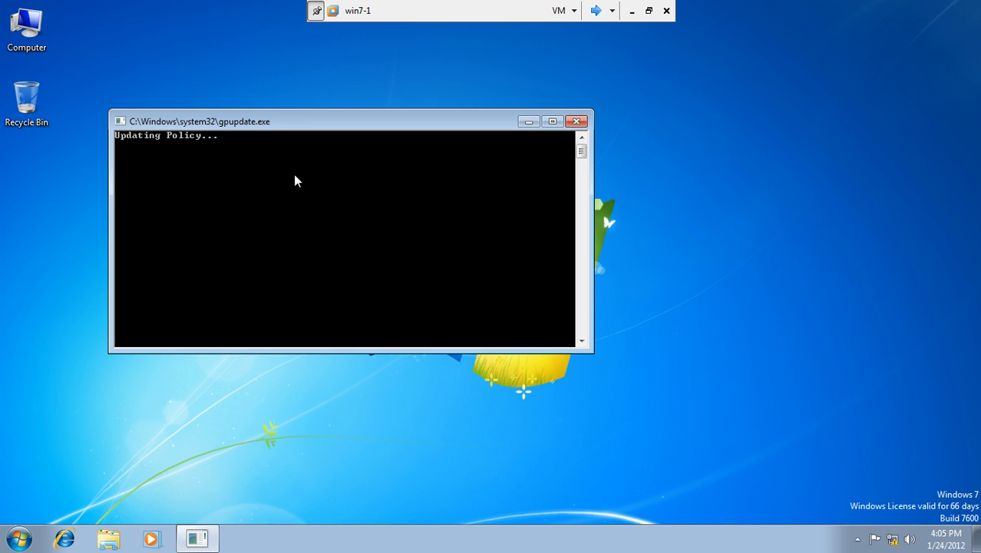
pyautogui.moveTo(339, 125); pyautogui.dragTo(442, 172)
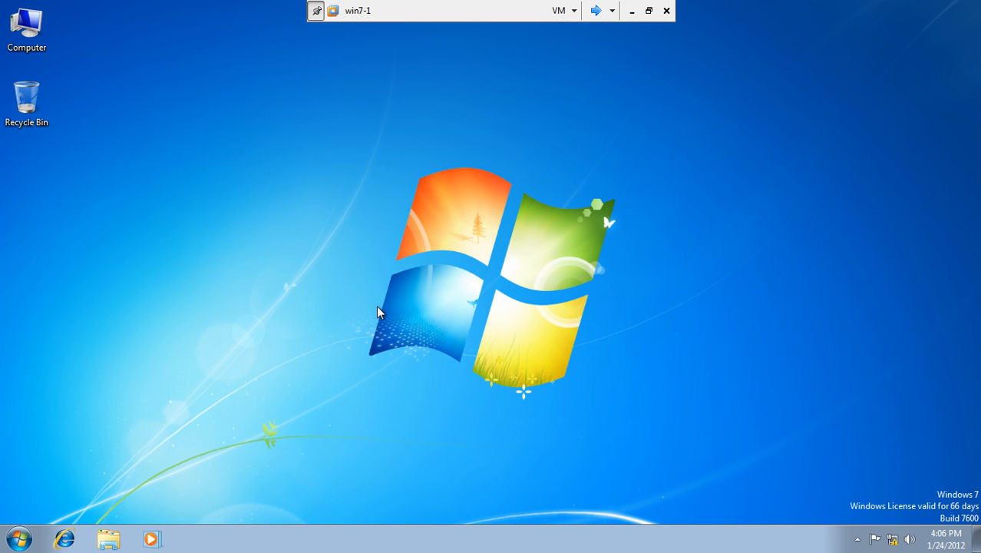
# Step: Open a Command Prompt on win7-1 and run gpupdate /force
pyautogui.click(18, 538)
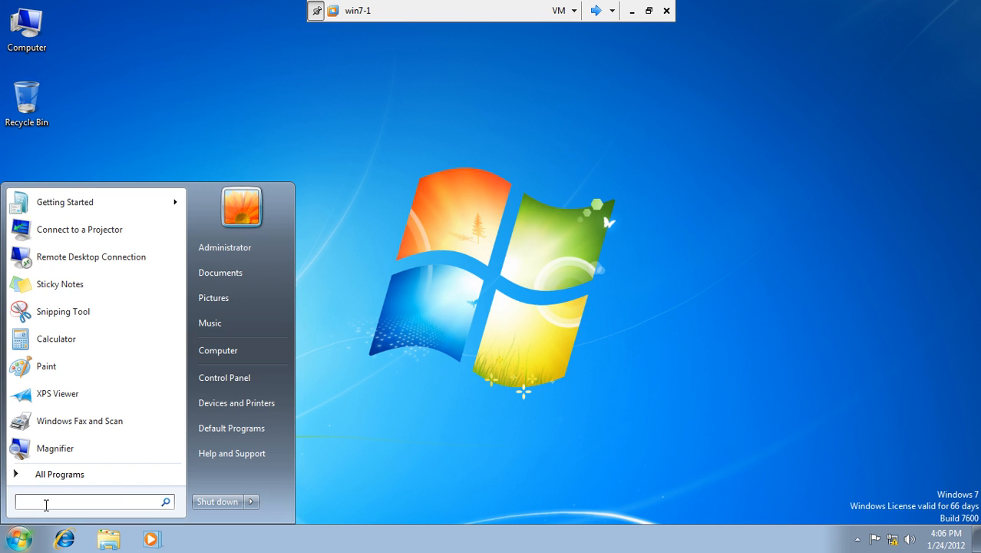
pyautogui.write('cmd')
pyautogui.press('Return')
pyautogui.write('gpupdat')
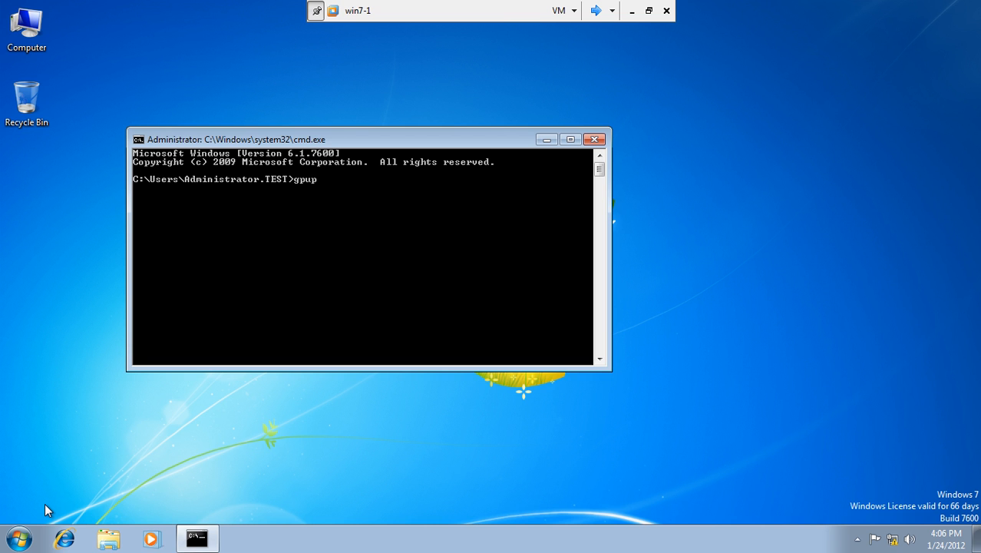
pyautogui.write('e /force')
pyautogui.press('Return')
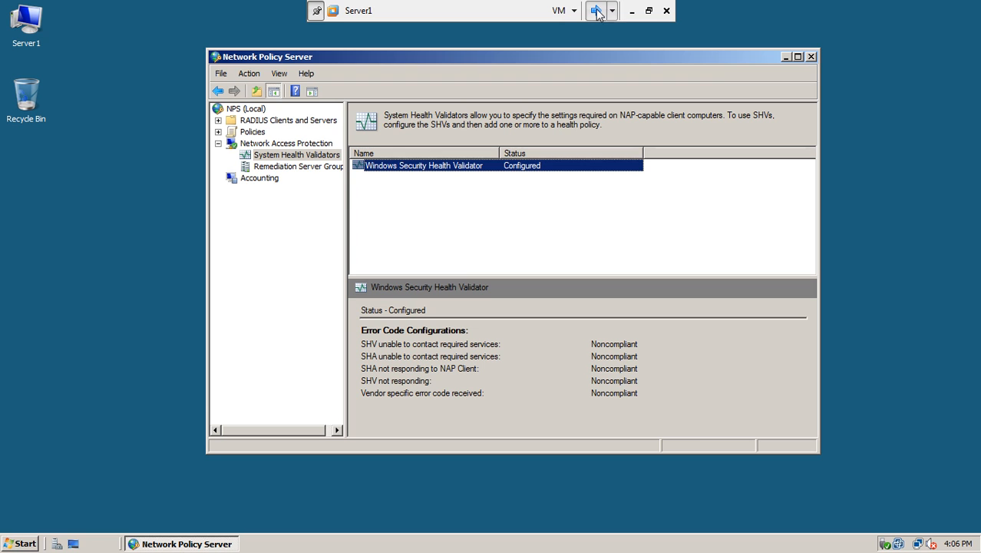
# Step: On Server1, run gpupdate /force in an administrator command prompt, then cycle machines
pyautogui.click(595, 10)
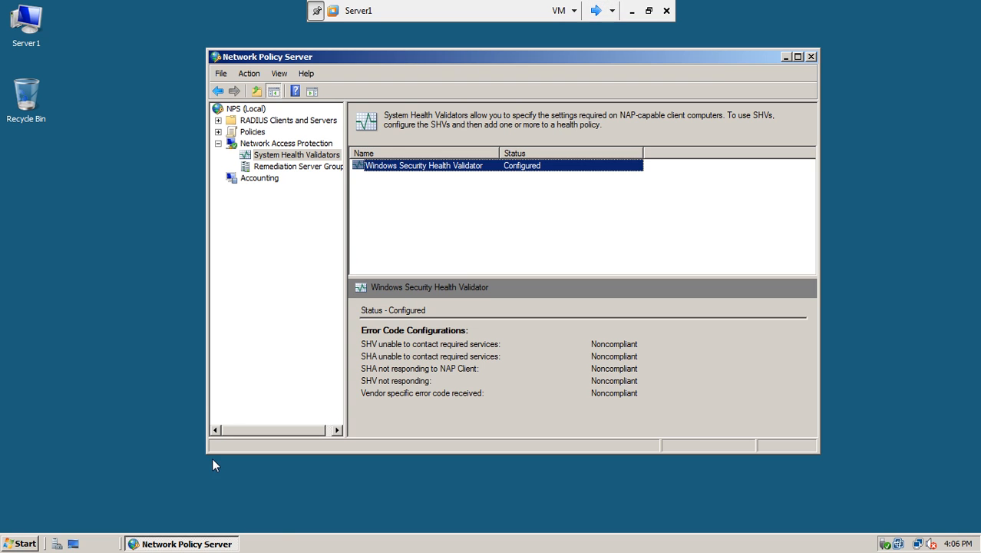
pyautogui.click(4, 546)
pyautogui.click(147, 223)
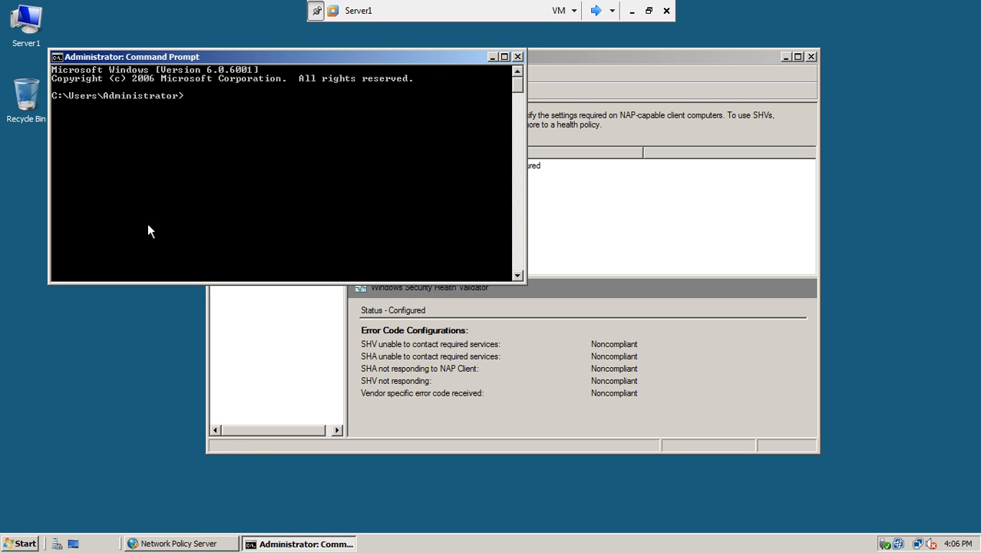
pyautogui.write('gpupdate /force')
pyautogui.press('Return')
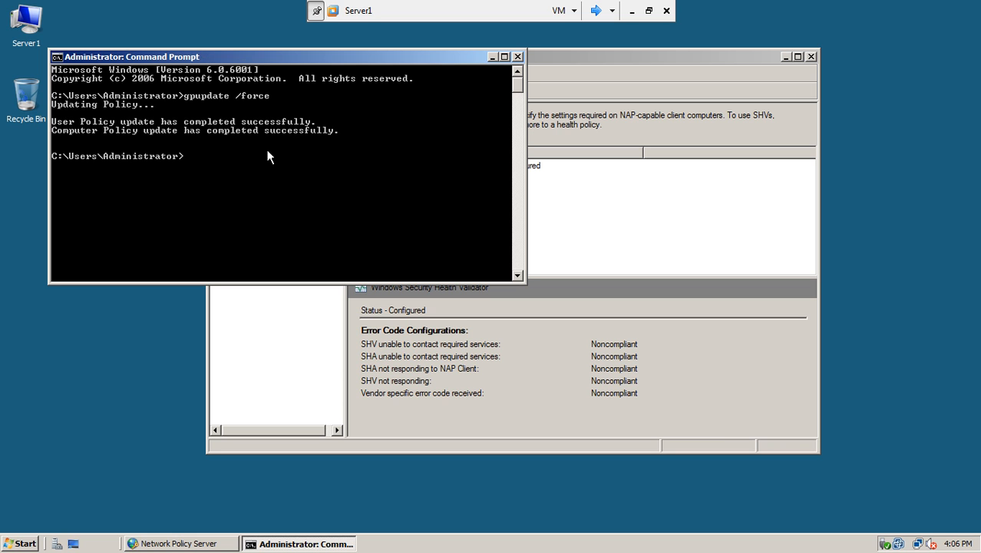
pyautogui.click(596, 10)
# Step: Switch to win7-1 and release its IP address with ipconfig /release
pyautogui.click(596, 10)
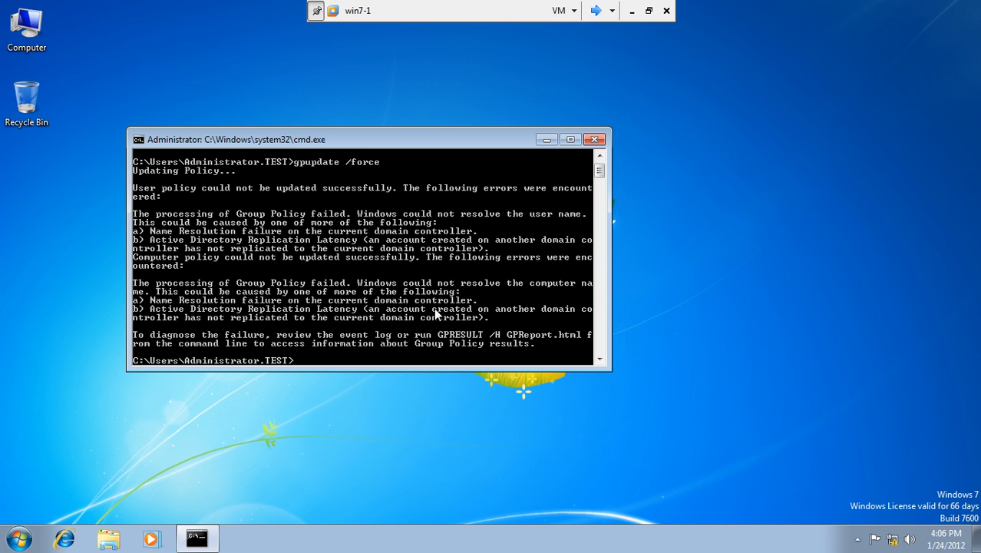
pyautogui.write('ipconfig /release')
pyautogui.press('Return')
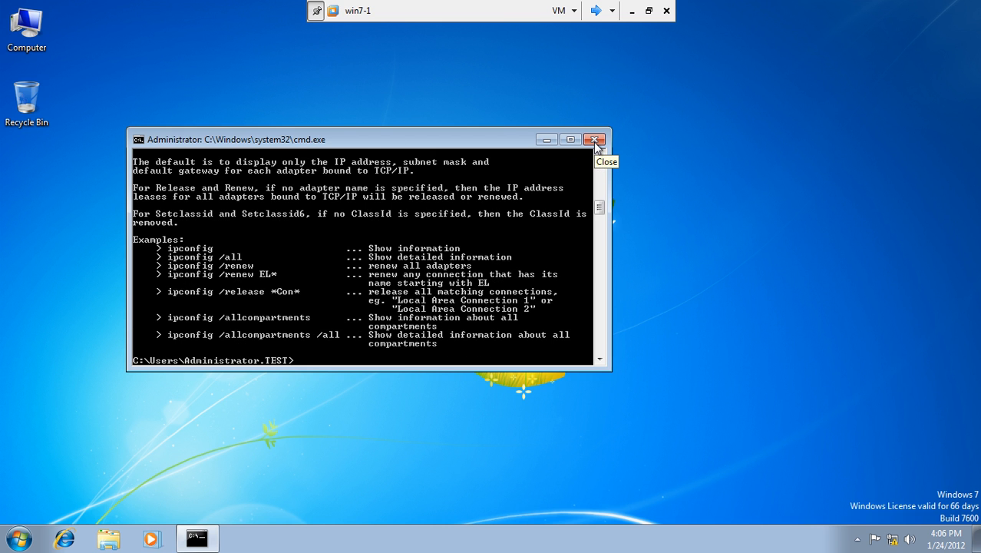
pyautogui.write('ipconfig /release')
pyautogui.press('Return')
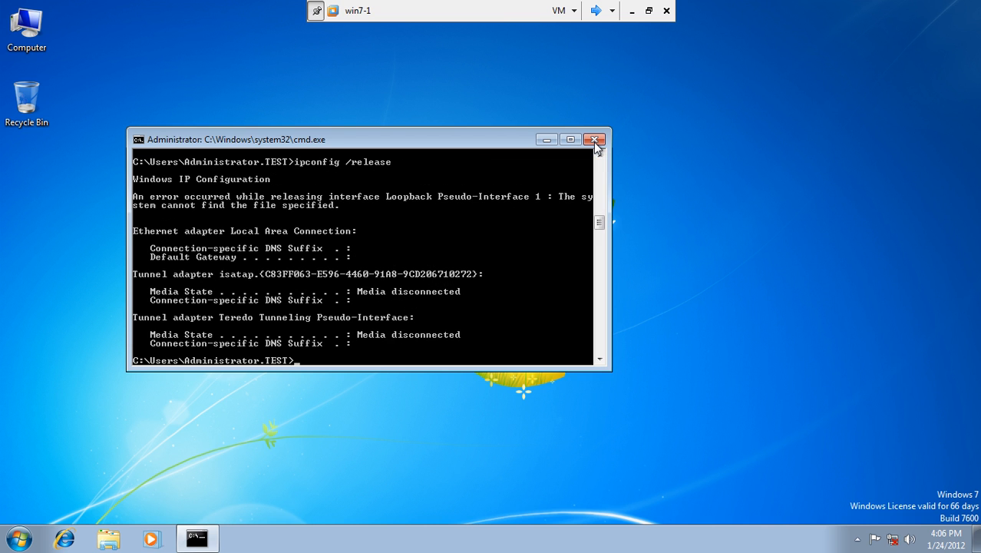
# Step: Renew the lease with ipconfig /renew, getting 192.168.10.50 with gateway 192.168.10.100 on test.com
pyautogui.press('Up')
pyautogui.press('BackSpace')
pyautogui.press('BackSpace')
pyautogui.press('BackSpace')
pyautogui.press('BackSpace')
pyautogui.press('BackSpace')
pyautogui.write('new')
pyautogui.press('Return')
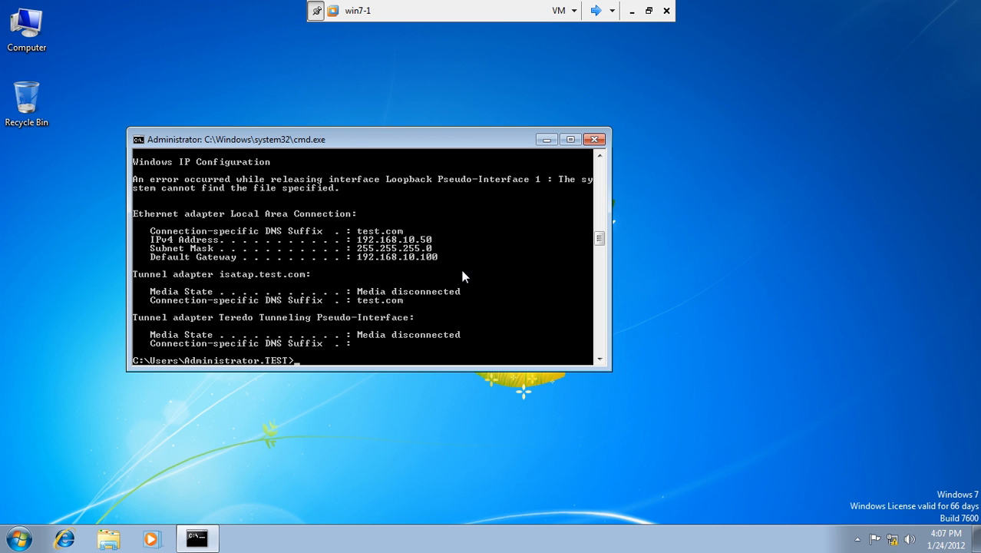
# Step: Mark the DNS suffix line, then the IPv4 address, subnet mask and gateway lines in the console
pyautogui.rightClick(464, 235)
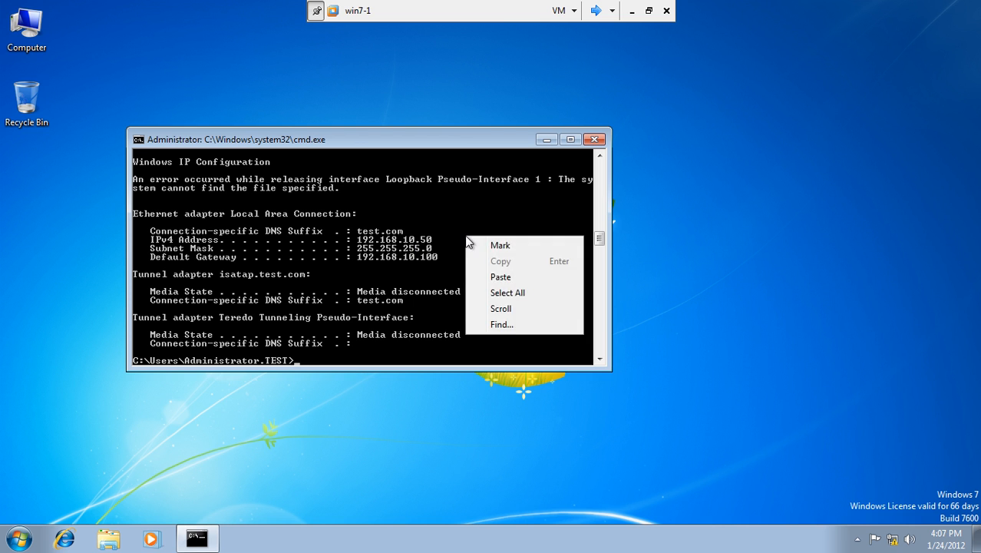
pyautogui.click(479, 244)
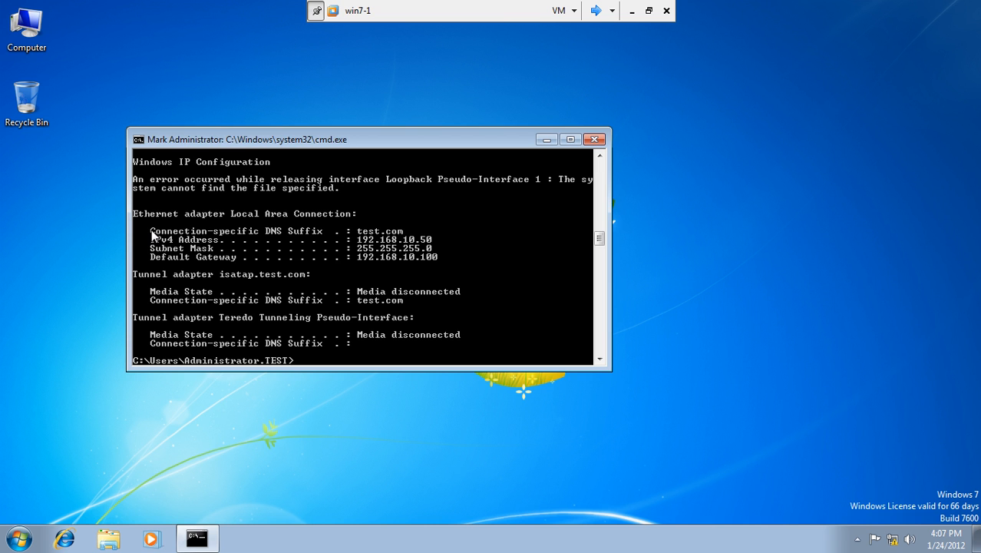
pyautogui.moveTo(151, 232); pyautogui.dragTo(414, 234)
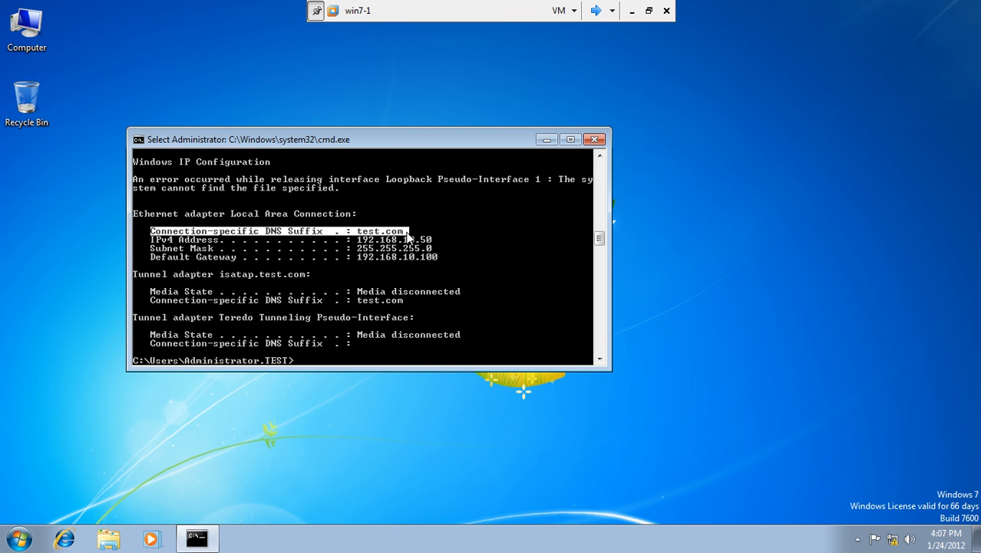
pyautogui.moveTo(150, 240); pyautogui.dragTo(441, 261)
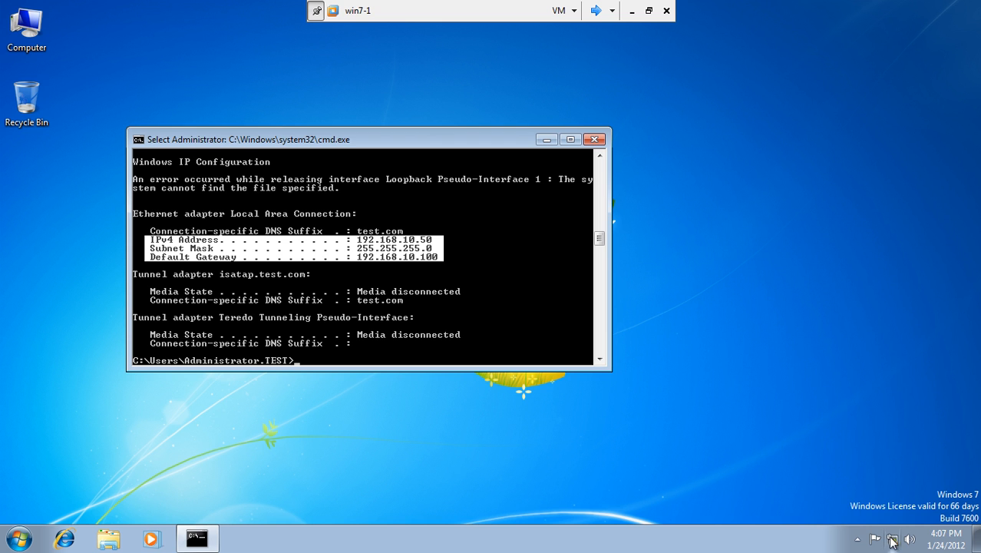
# Step: Open win7-1's Windows Firewall page via Start, Control Panel, System and Security
pyautogui.click(858, 541)
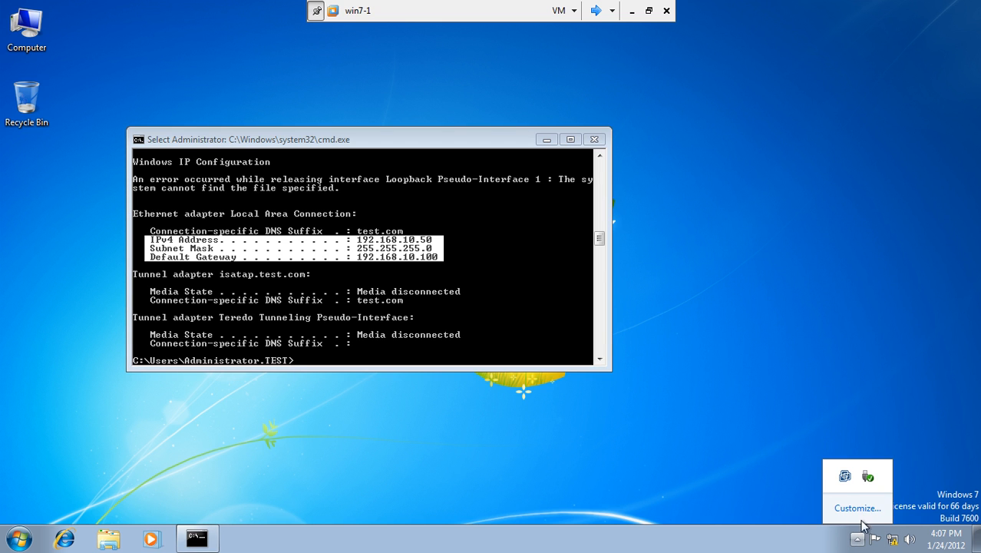
pyautogui.click(18, 539)
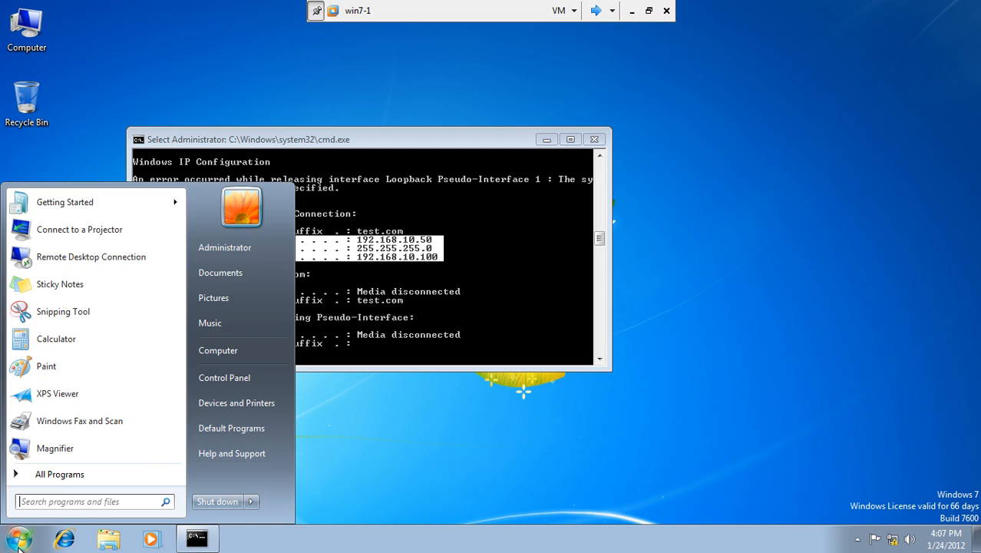
pyautogui.click(226, 376)
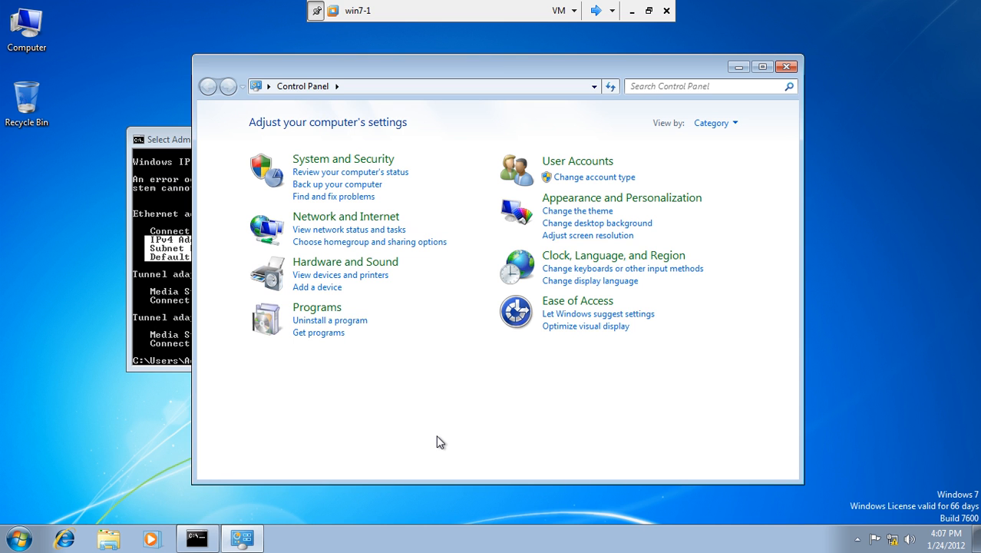
pyautogui.click(316, 160)
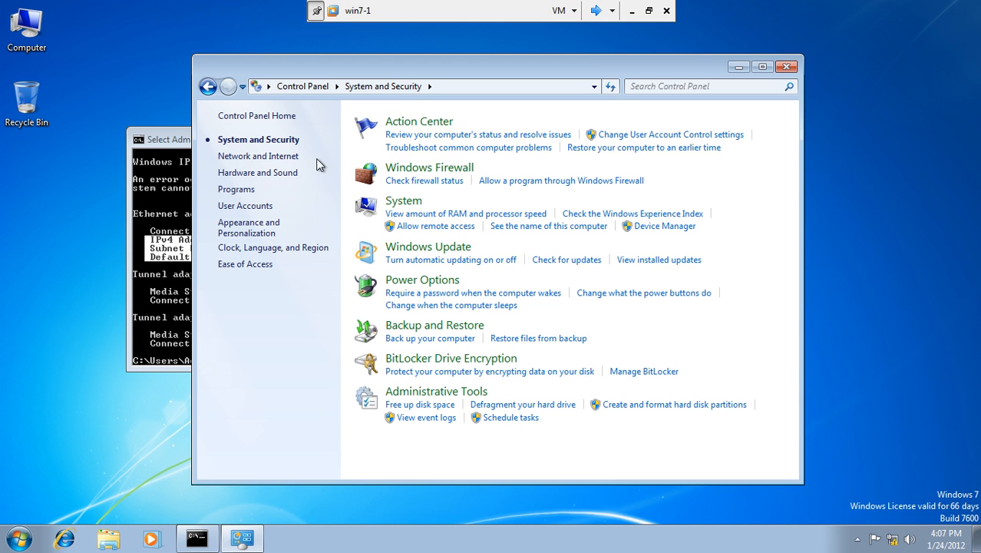
pyautogui.click(449, 169)
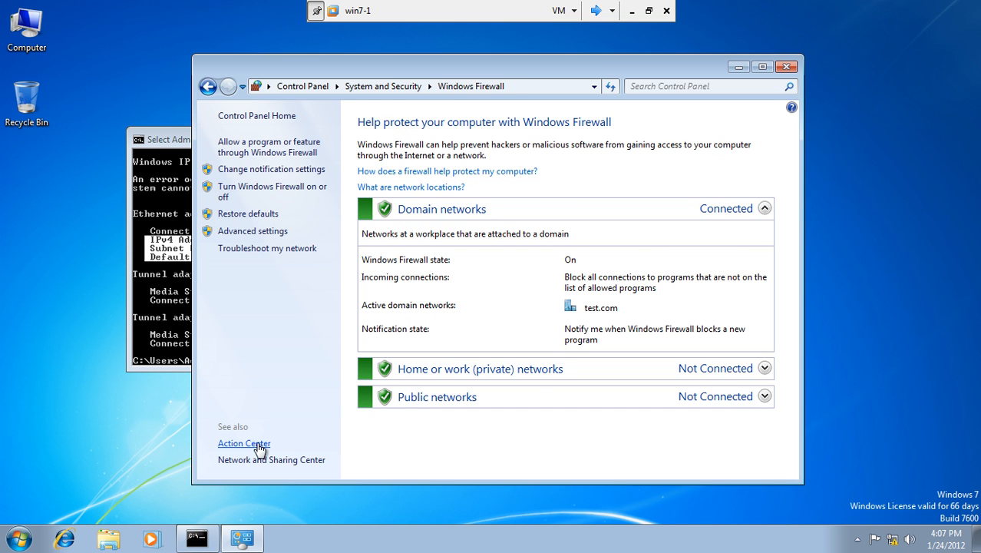
# Step: Turn off the firewall for domain, home/work and public networks, then retry the domain setting
pyautogui.click(264, 191)
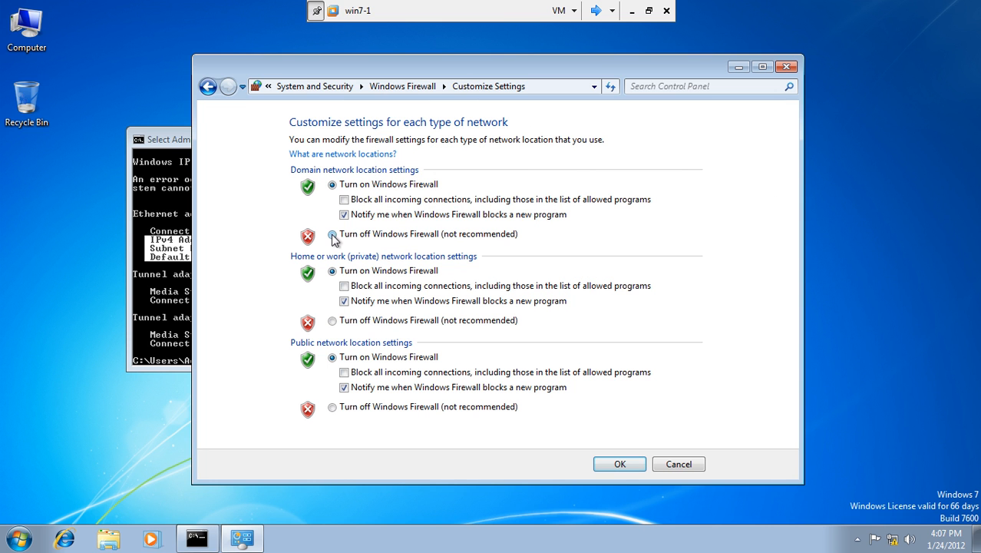
pyautogui.click(332, 234)
pyautogui.click(332, 320)
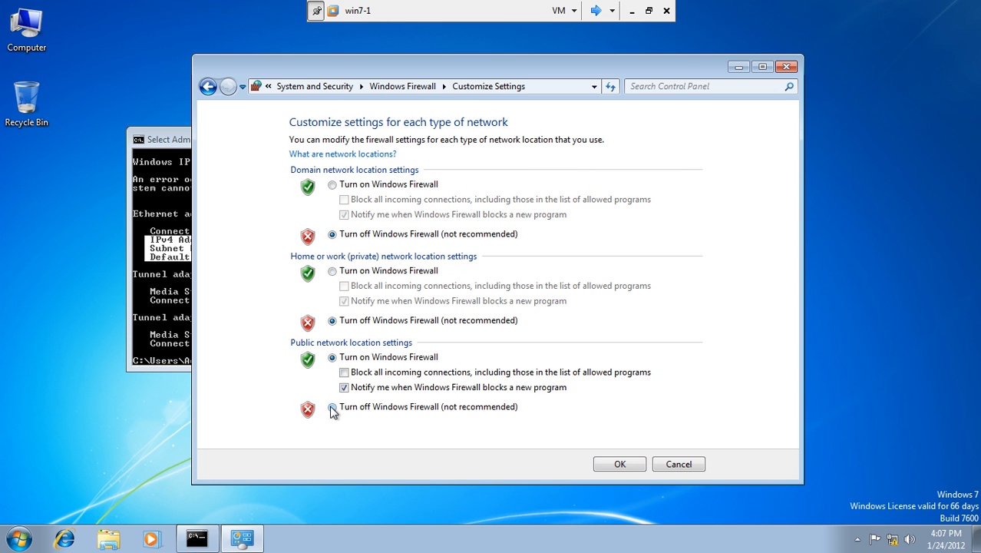
pyautogui.click(332, 407)
pyautogui.click(604, 466)
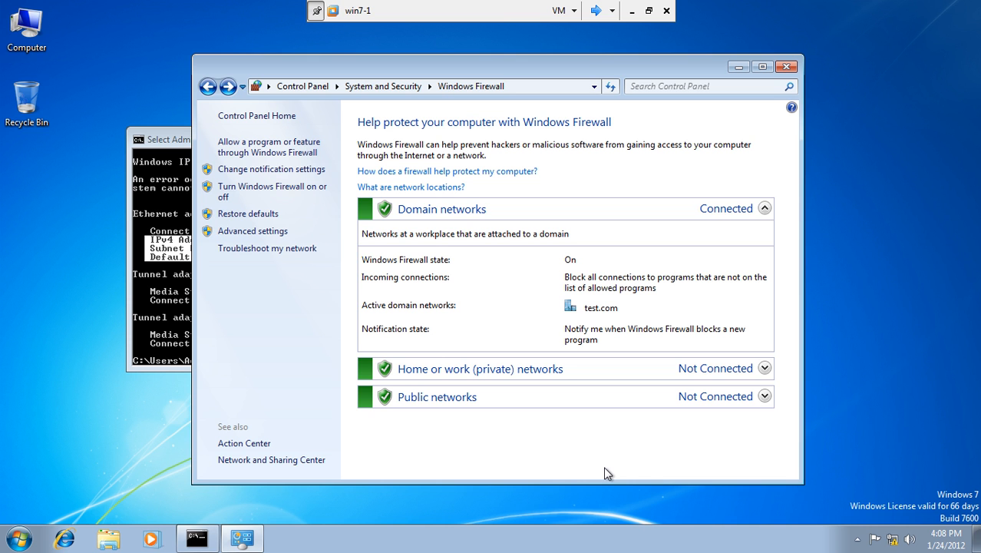
pyautogui.click(252, 186)
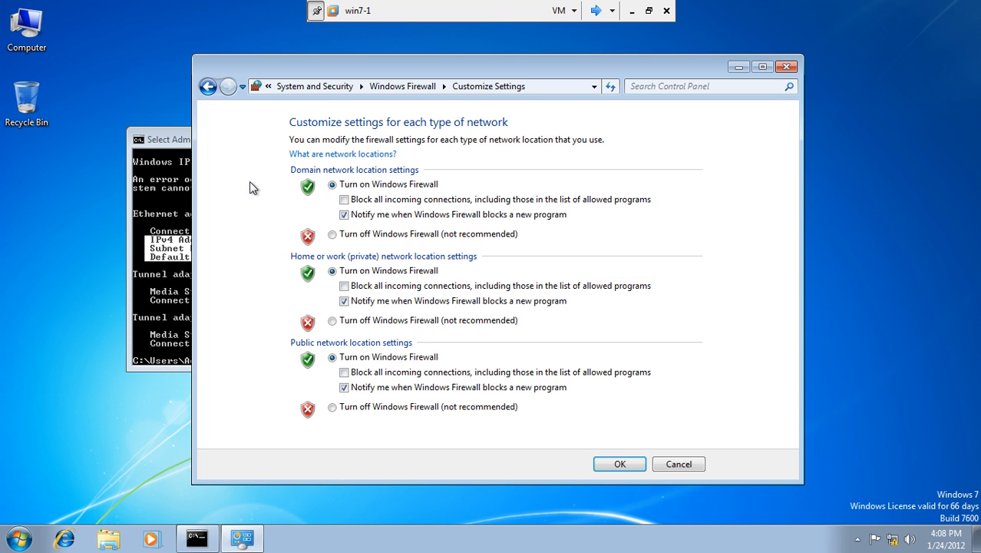
pyautogui.click(332, 234)
pyautogui.click(619, 464)
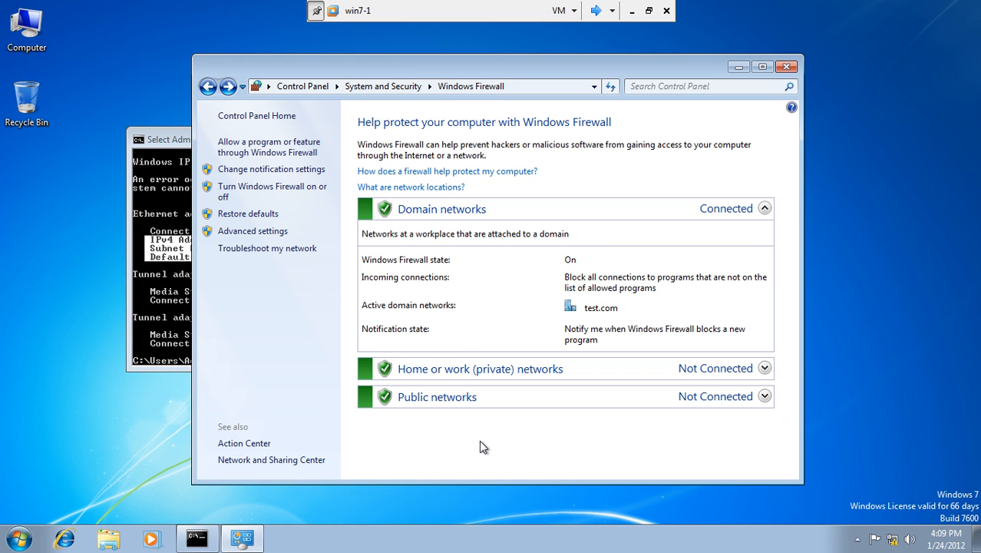
# Step: In Action Center, turn off spyware, virus protection and Windows Backup messages, then close it
pyautogui.click(874, 538)
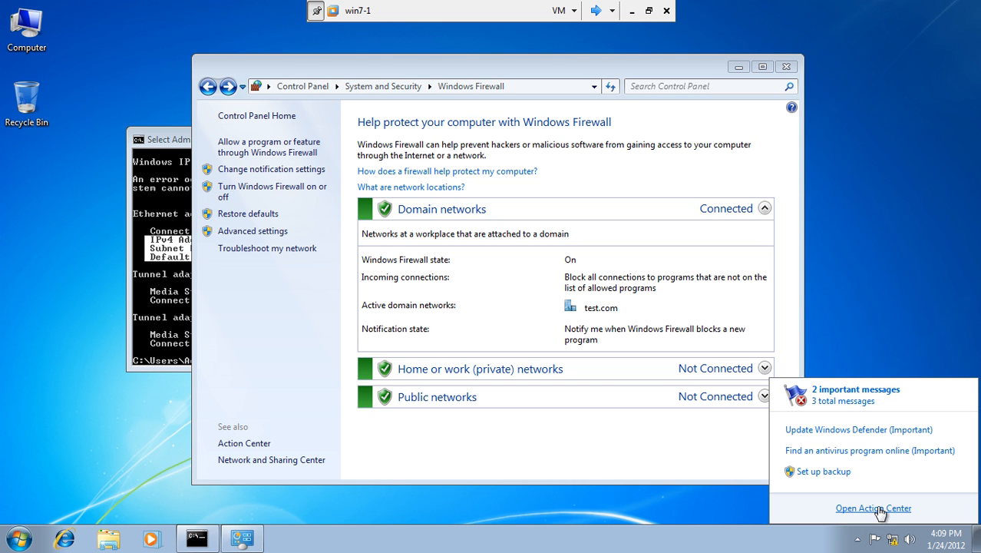
pyautogui.click(874, 507)
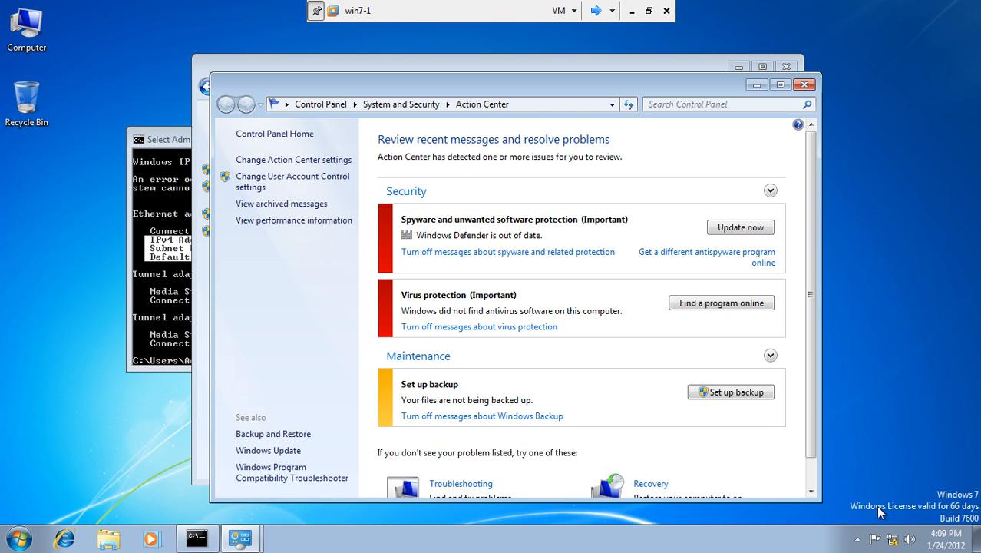
pyautogui.click(490, 252)
pyautogui.click(474, 251)
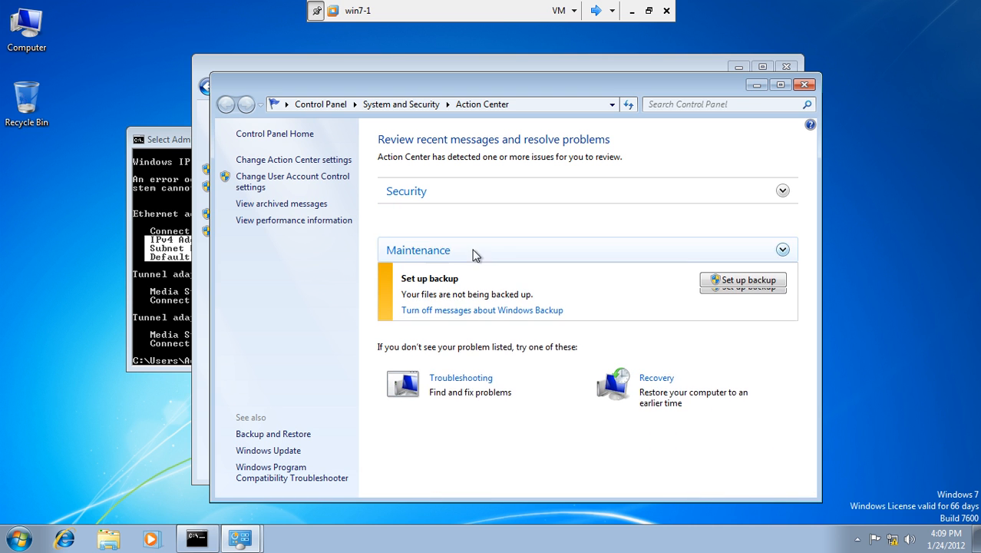
pyautogui.click(473, 278)
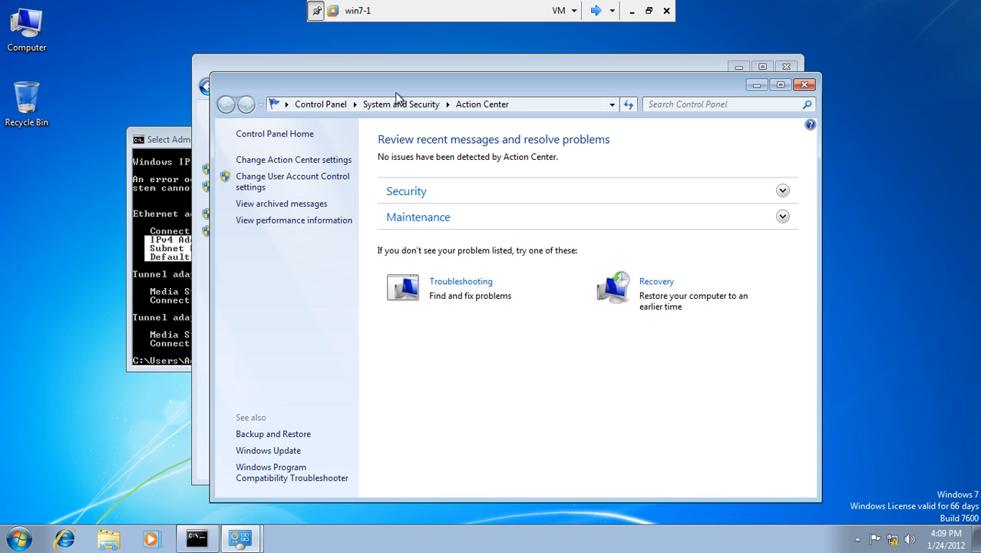
pyautogui.click(803, 83)
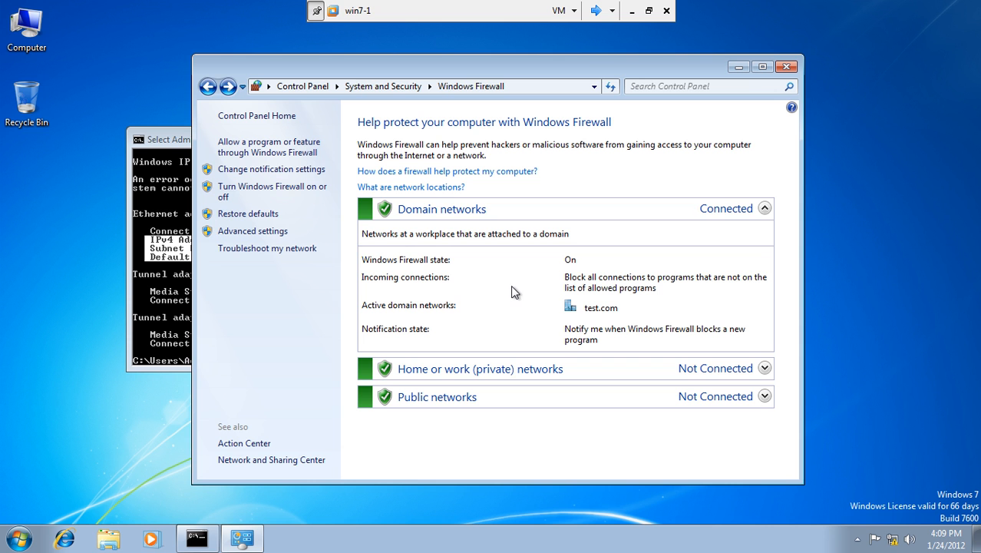
# Step: Close Control Panel and the command prompt, then shut down win7-1 from the Start menu
pyautogui.click(783, 66)
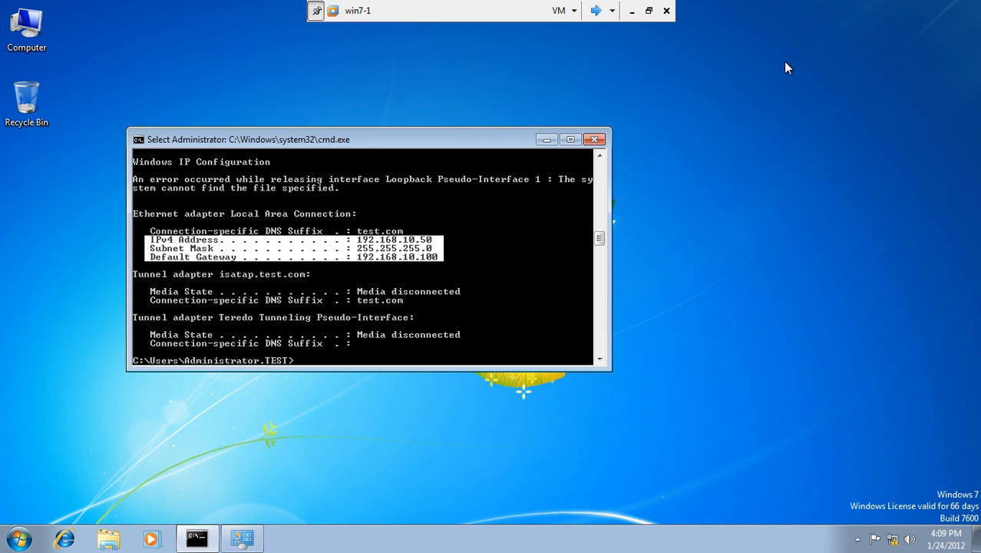
pyautogui.click(599, 142)
pyautogui.click(30, 540)
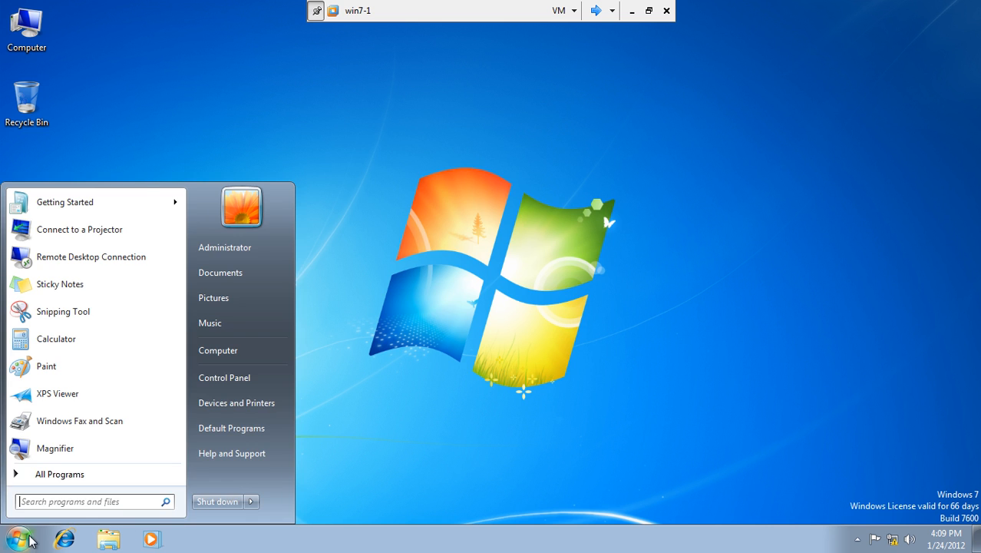
pyautogui.moveTo(253, 503)
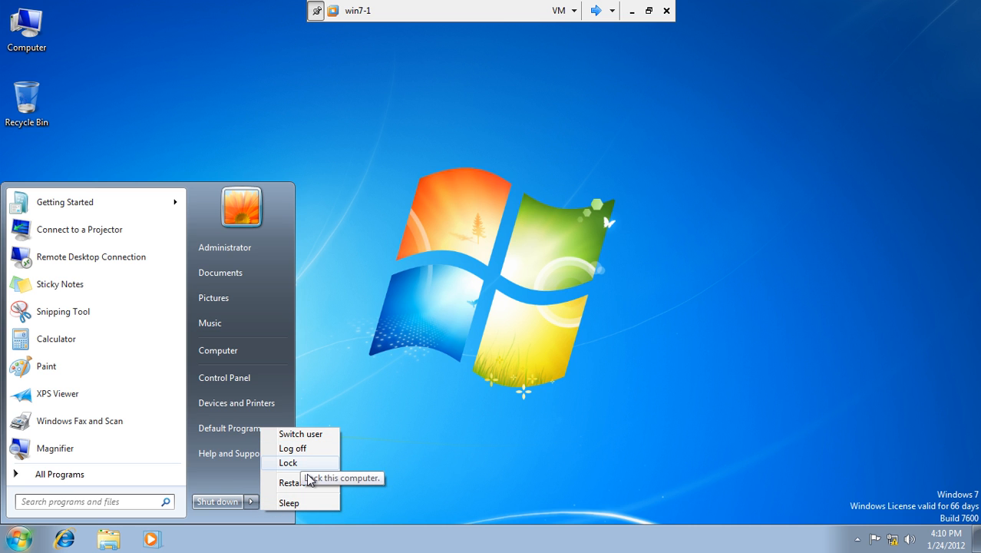
pyautogui.click(225, 506)
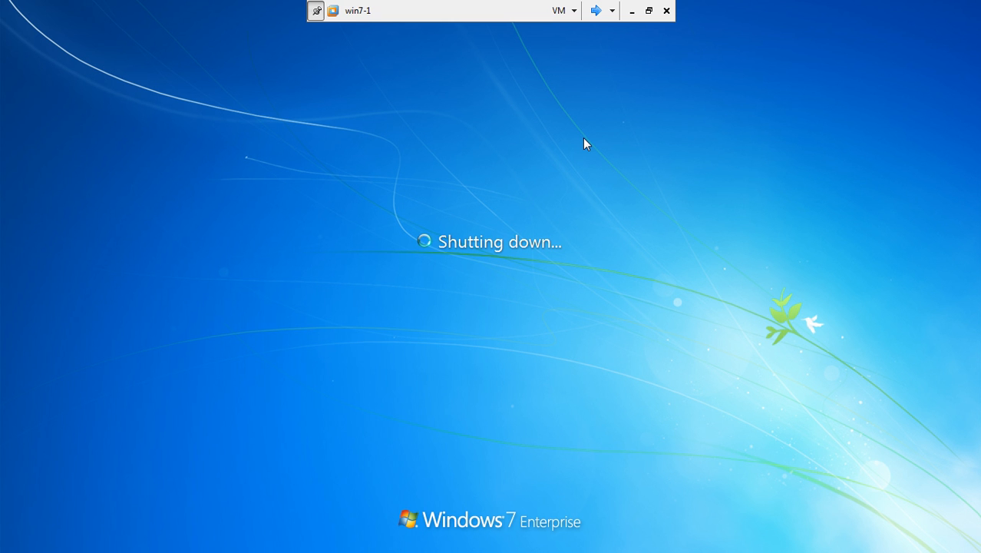
# Step: Switch to Server1 and close its Network Policy Server console and Command Prompt
pyautogui.click(598, 9)
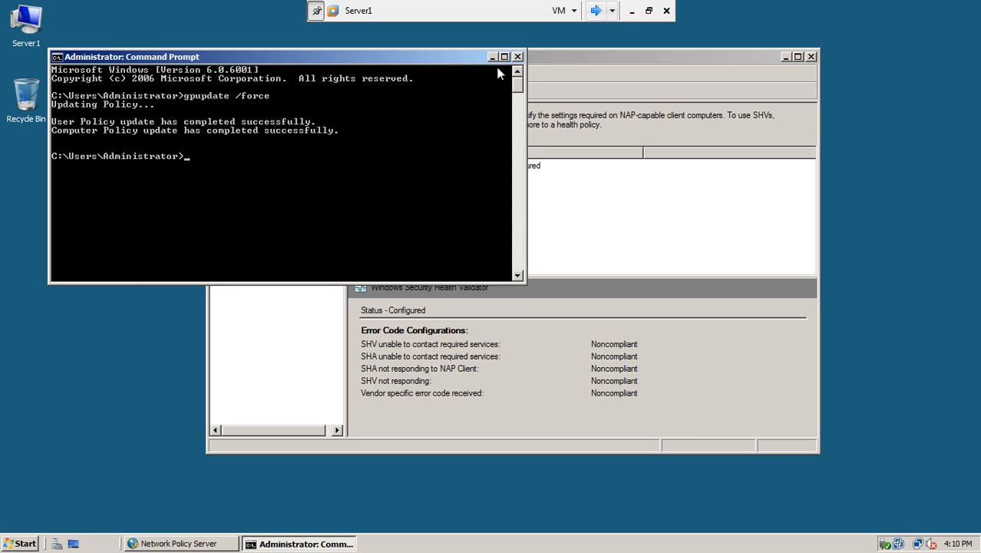
pyautogui.click(907, 9)
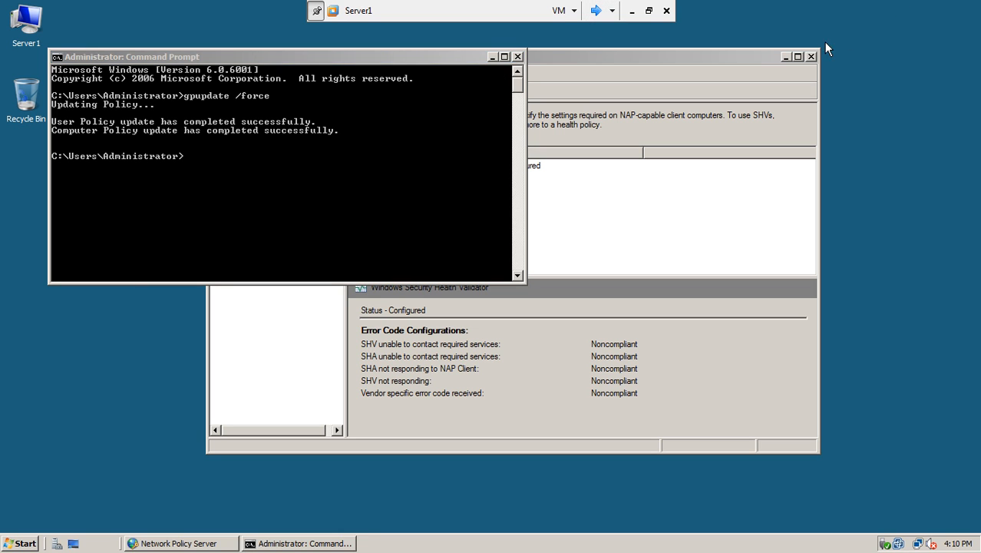
pyautogui.click(810, 56)
pyautogui.click(517, 57)
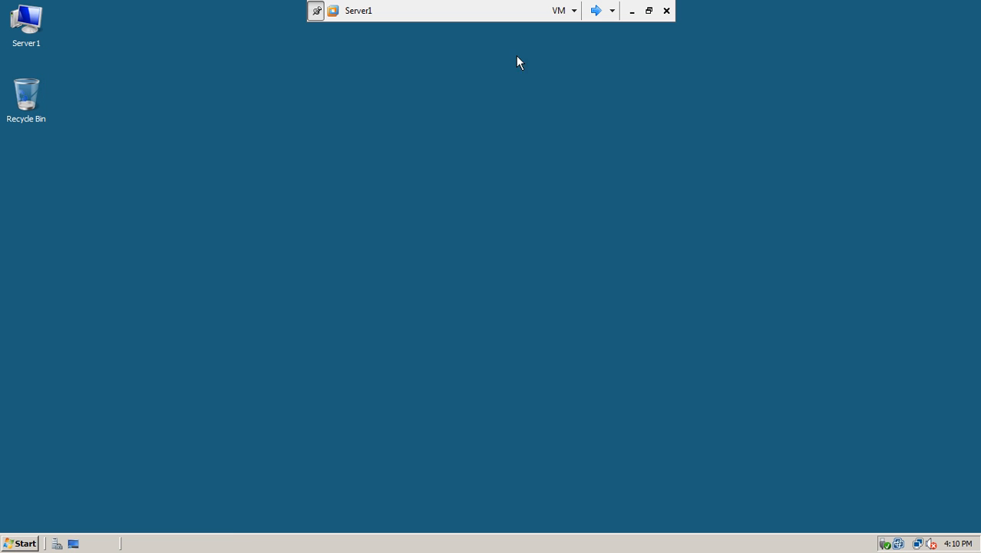
# Step: Shut down Server1 with reason Hardware: Maintenance (Planned), then switch to Server2
pyautogui.click(31, 544)
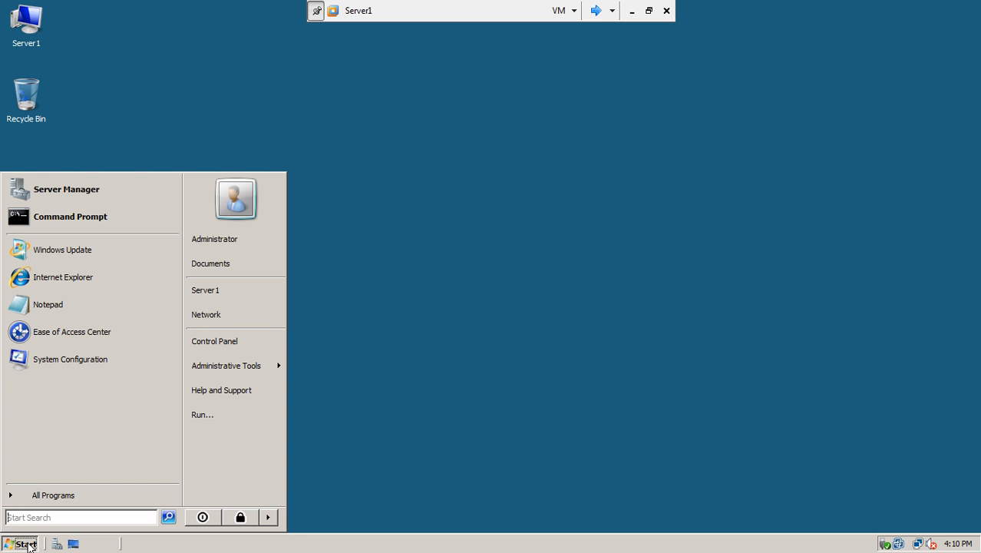
pyautogui.click(268, 516)
pyautogui.click(307, 518)
pyautogui.click(478, 228)
pyautogui.click(468, 249)
pyautogui.click(475, 352)
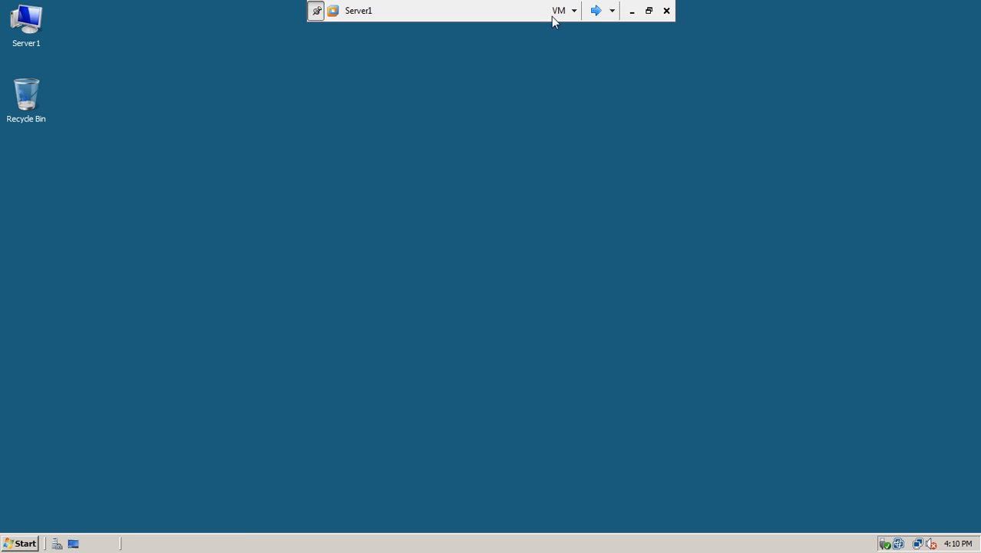
pyautogui.click(596, 10)
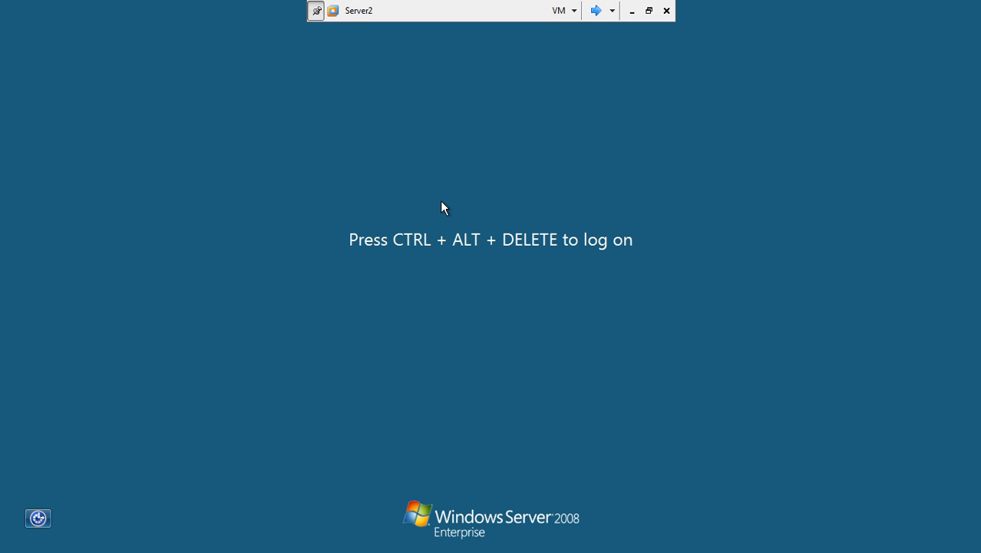
# Step: Log on to Server2 with Ctrl+Alt+Del and the account password
pyautogui.hotkey('ctrl', 'alt', 'End')
pyautogui.write('Pa$$w0rd')
pyautogui.press('Return')
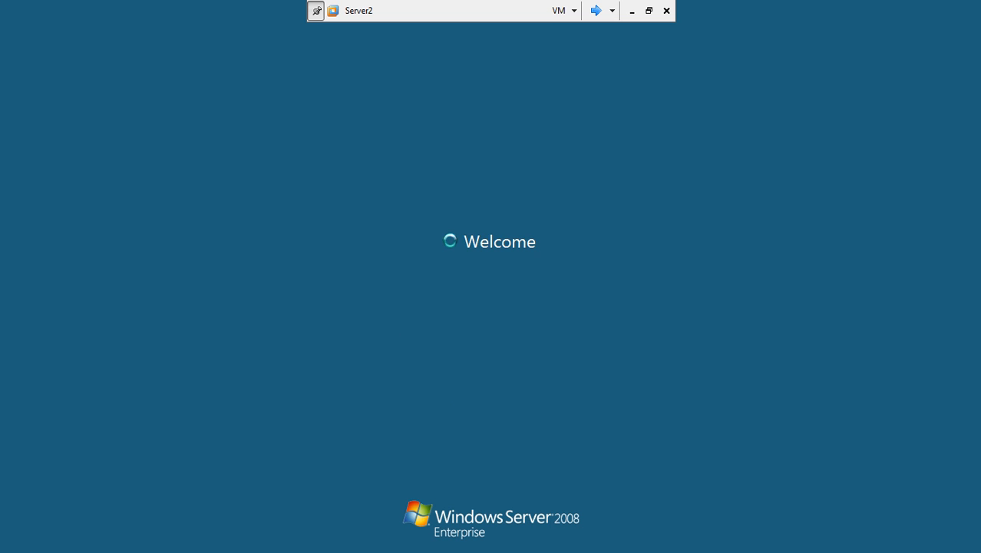
# Step: Check Server1's shutdown progress, then leave full-screen view
pyautogui.click(595, 11)
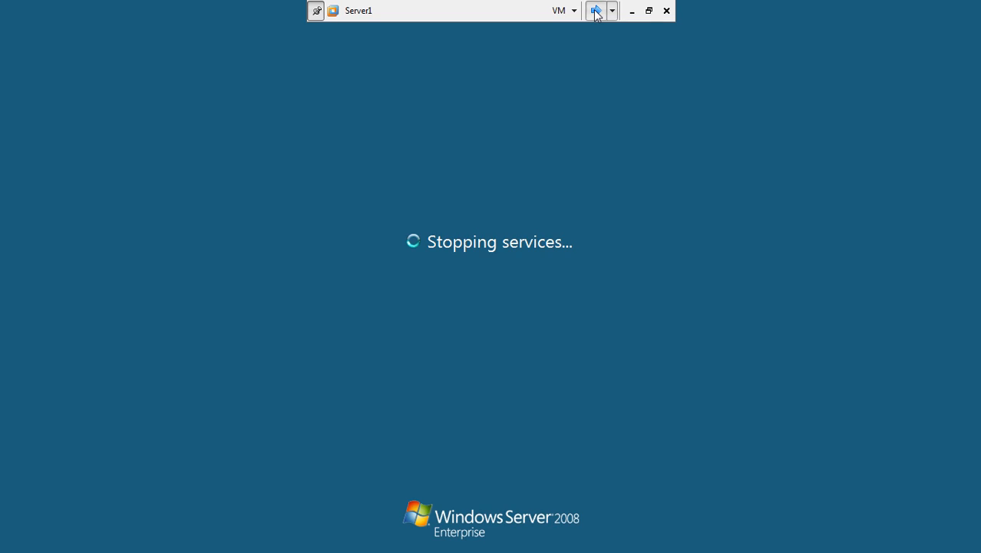
pyautogui.click(596, 11)
pyautogui.click(595, 10)
pyautogui.click(596, 11)
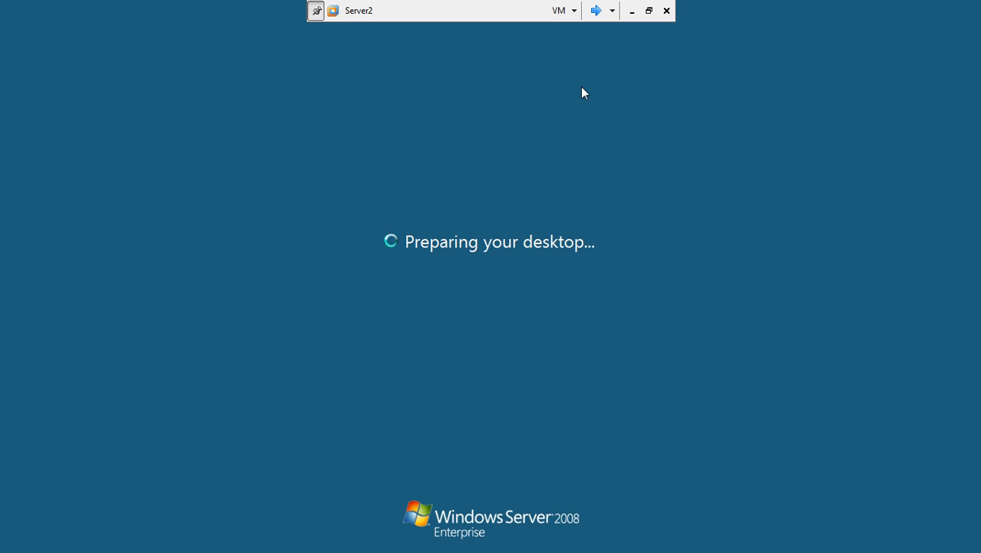
pyautogui.click(595, 11)
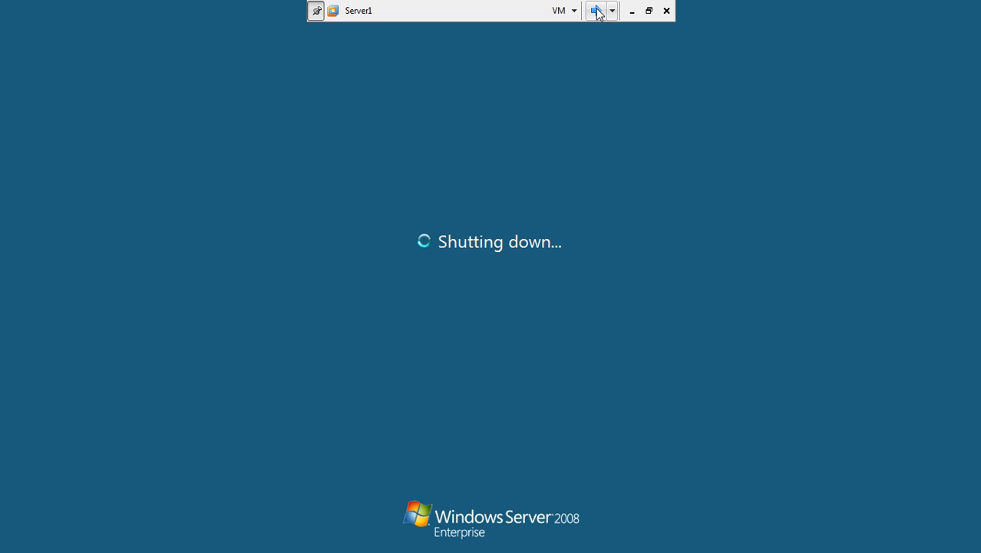
pyautogui.click(649, 11)
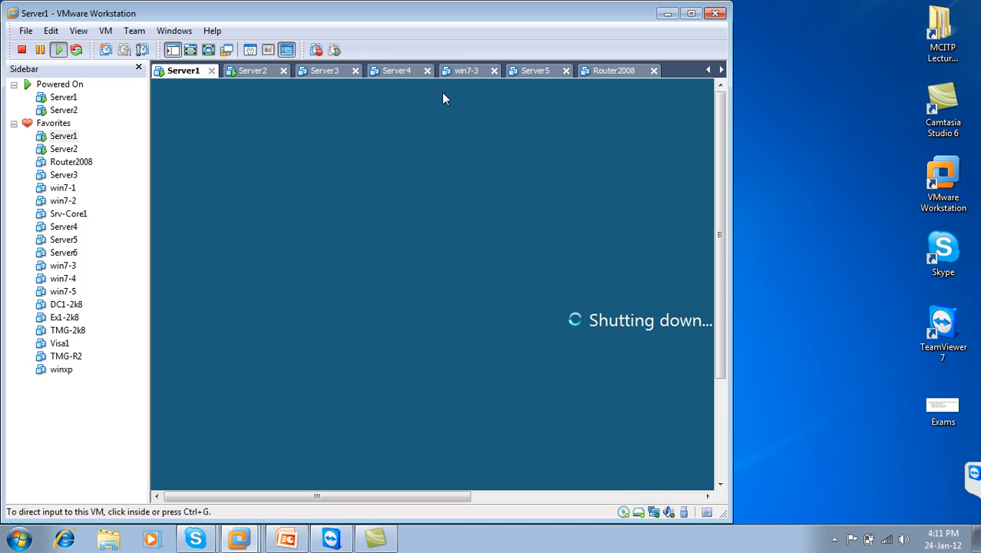
# Step: Close the NAP PowerPoint presentation and return to Server2's tab, confirming Server1 is off
pyautogui.click(253, 71)
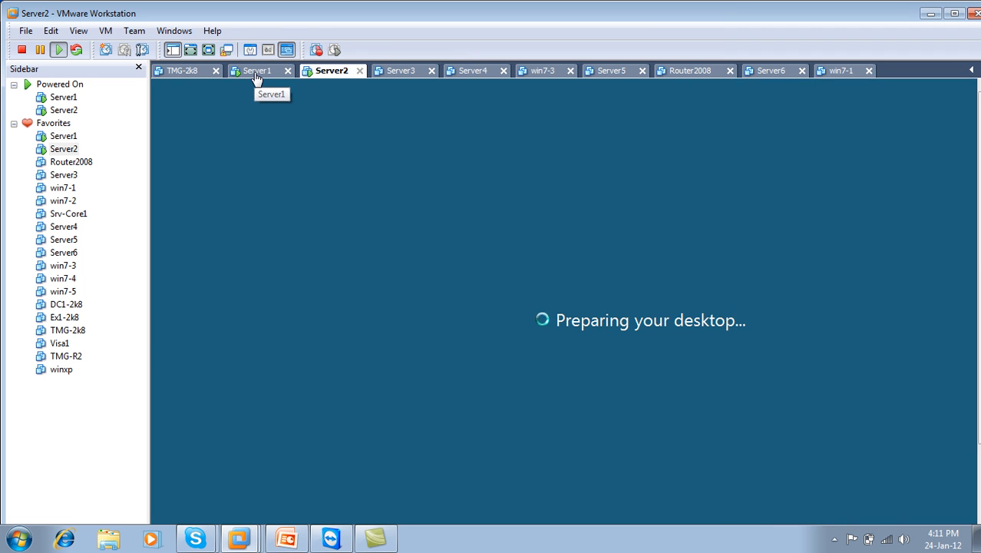
pyautogui.click(304, 541)
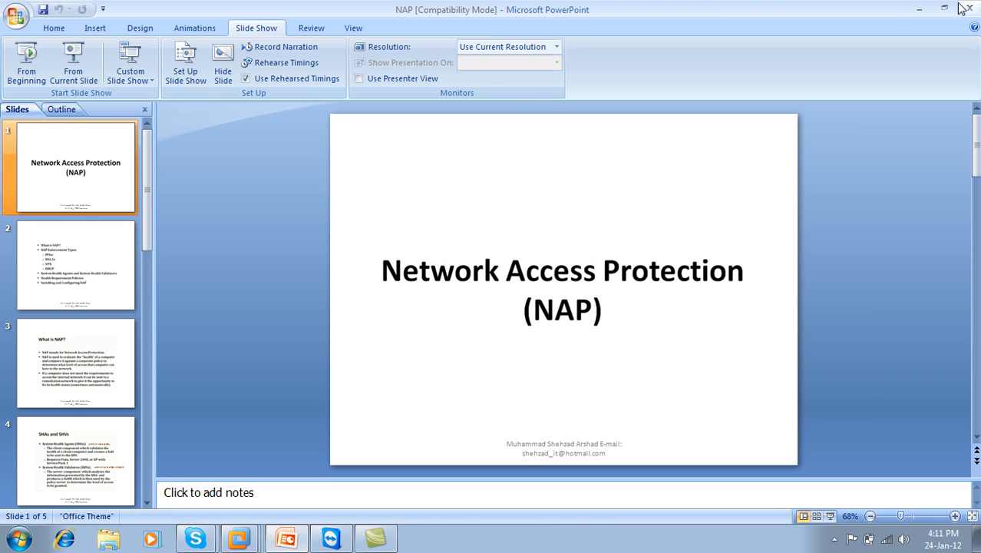
pyautogui.click(967, 8)
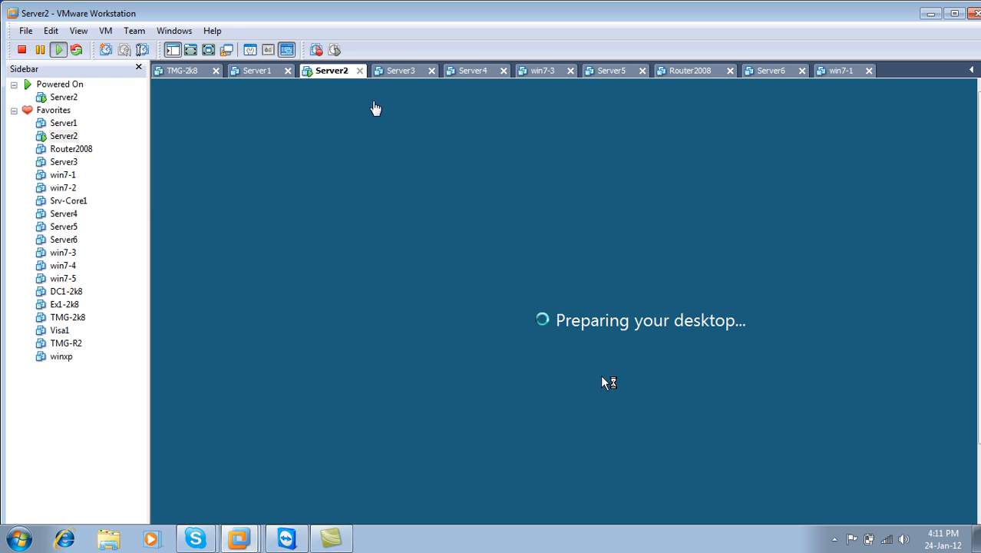
pyautogui.click(260, 74)
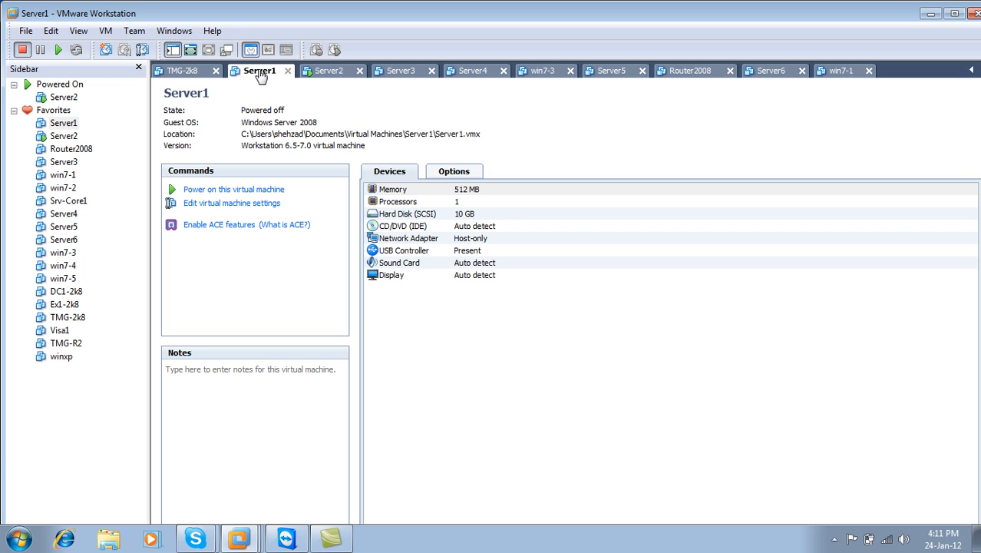
pyautogui.click(329, 72)
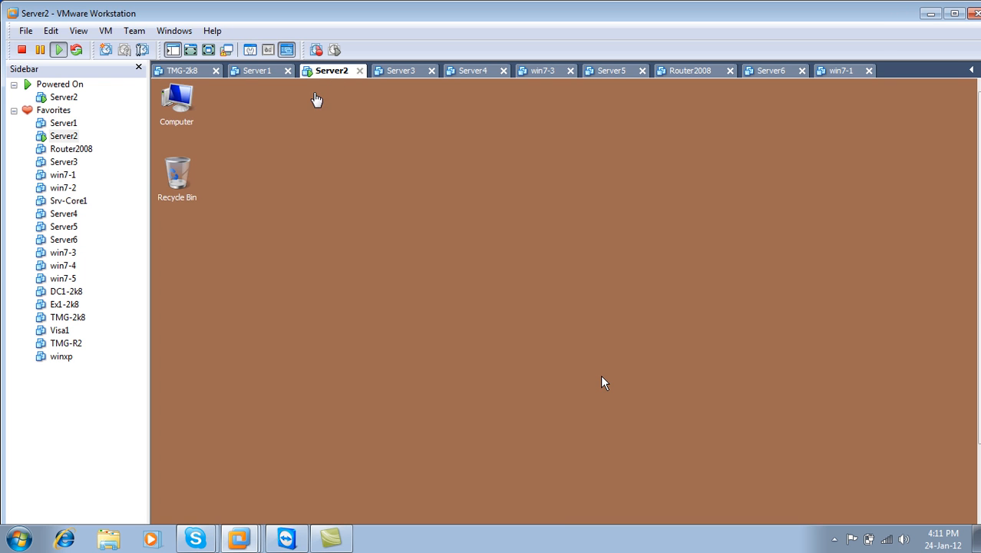
# Step: Shut down Server2 for Hardware: Maintenance (Planned), then exit full screen and minimize VMware
pyautogui.click(208, 49)
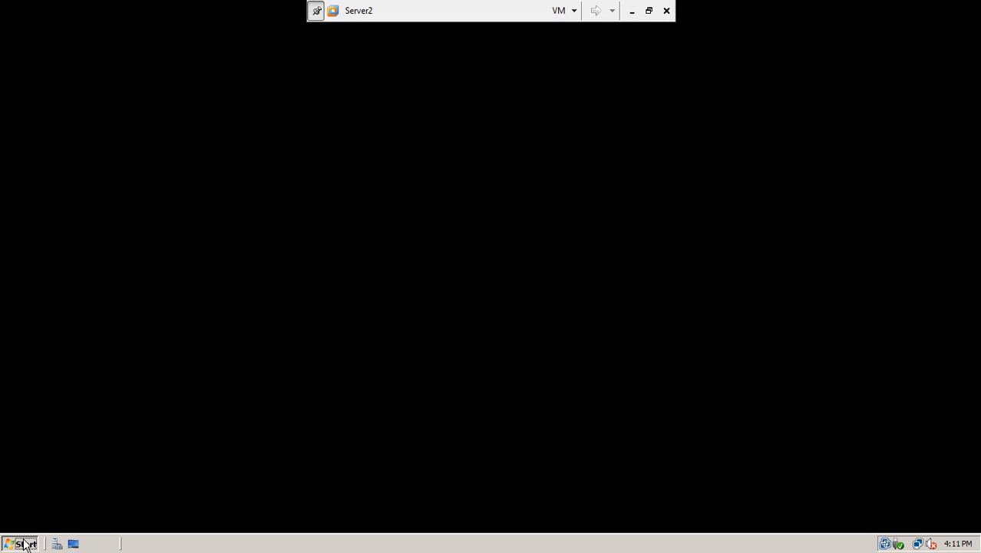
pyautogui.click(23, 544)
pyautogui.moveTo(268, 516)
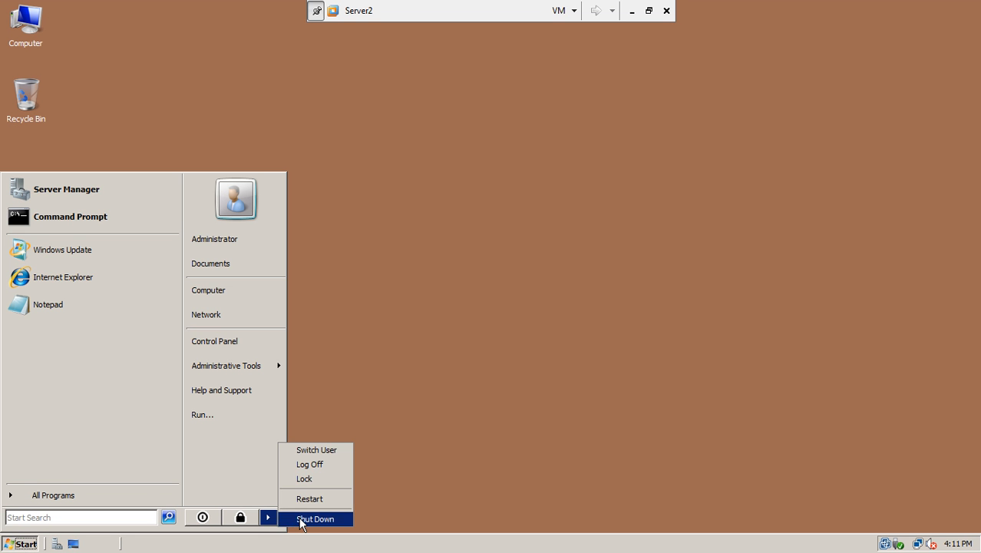
pyautogui.click(300, 519)
pyautogui.click(449, 228)
pyautogui.click(449, 251)
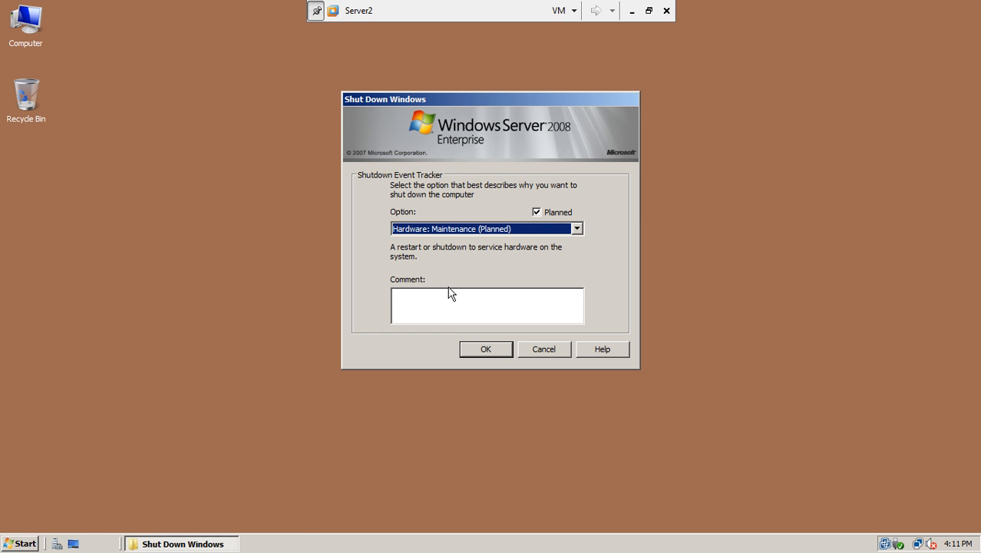
pyautogui.click(480, 348)
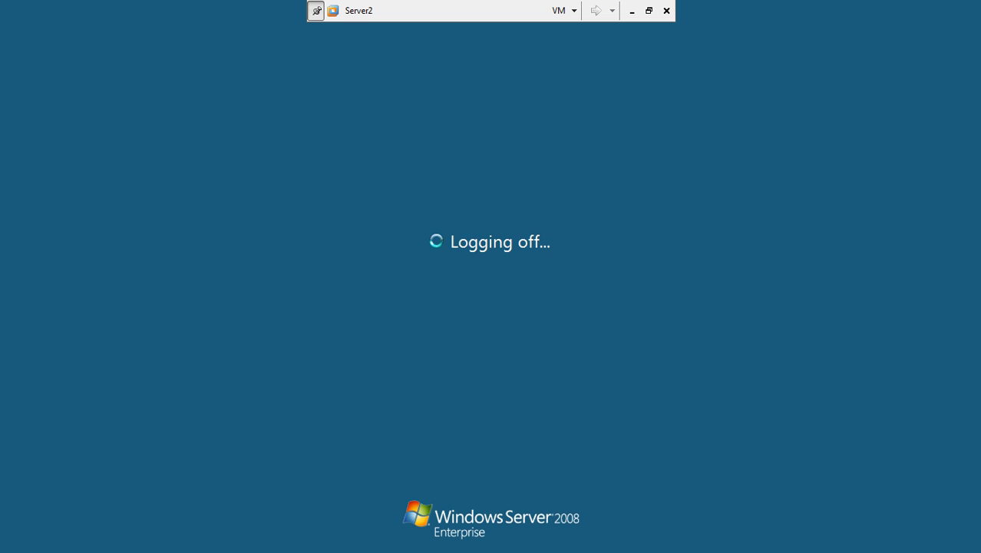
pyautogui.click(649, 11)
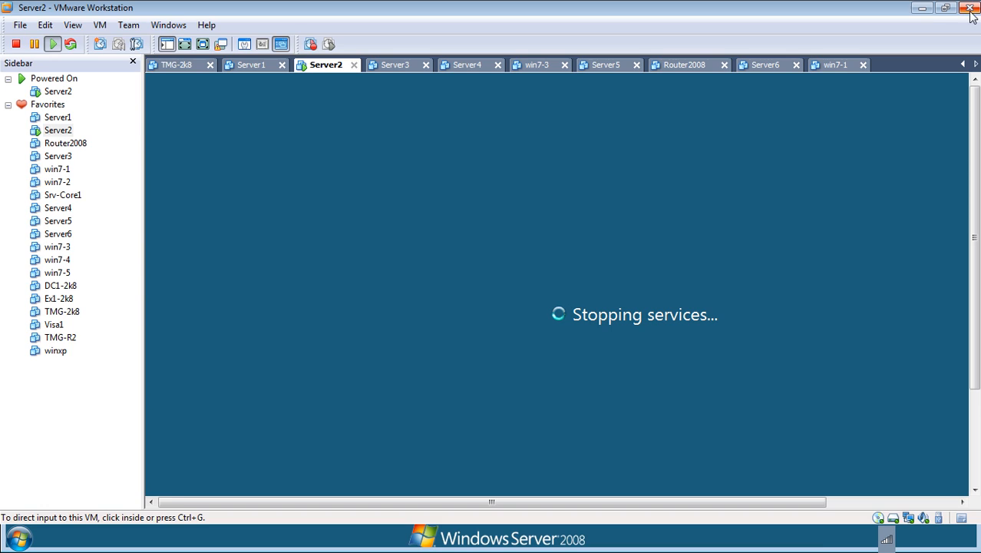
pyautogui.click(924, 11)
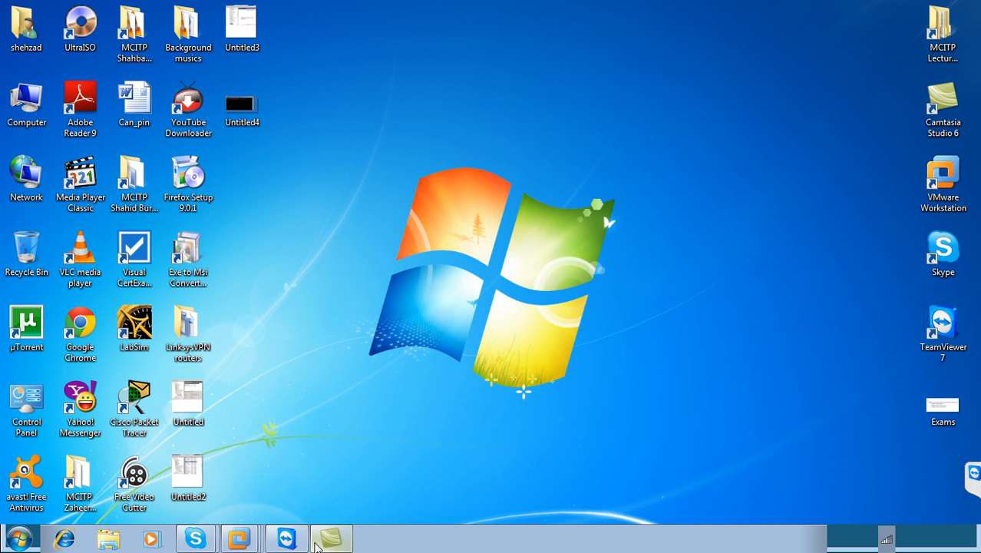
# Step: Close TeamViewer, confirm Server2 is powered off, and close VMware Workstation with Alt+F4
pyautogui.click(290, 542)
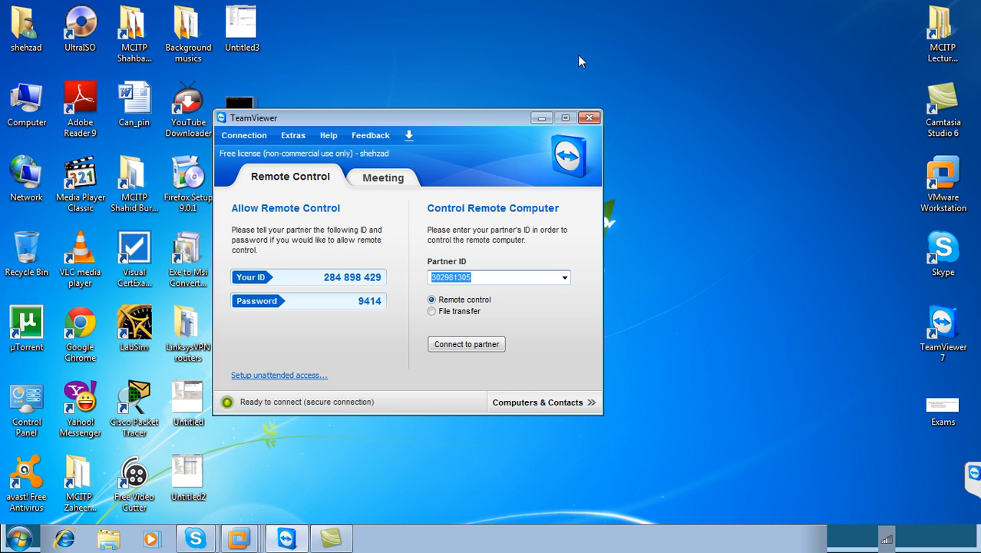
pyautogui.click(589, 118)
pyautogui.click(238, 539)
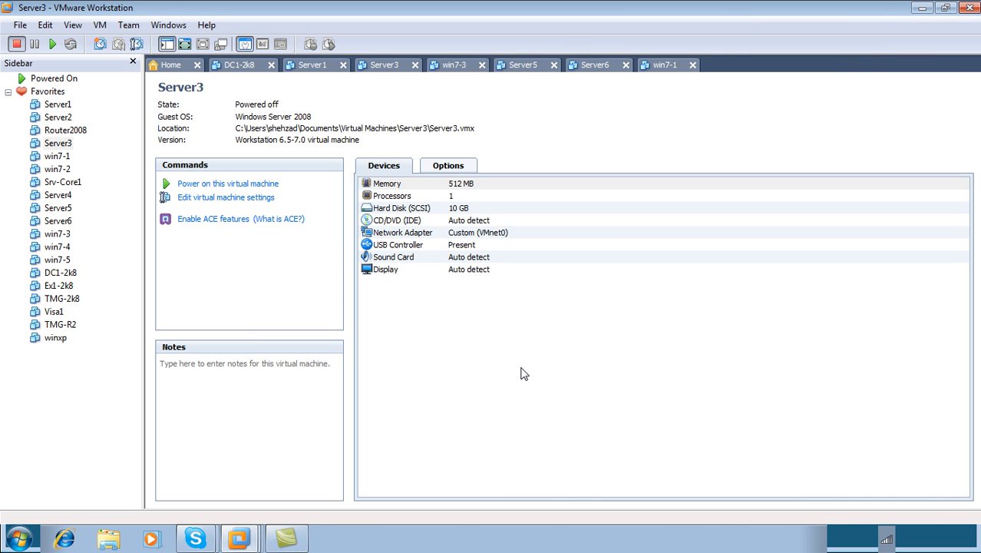
pyautogui.hotkey('alt', 'F4')
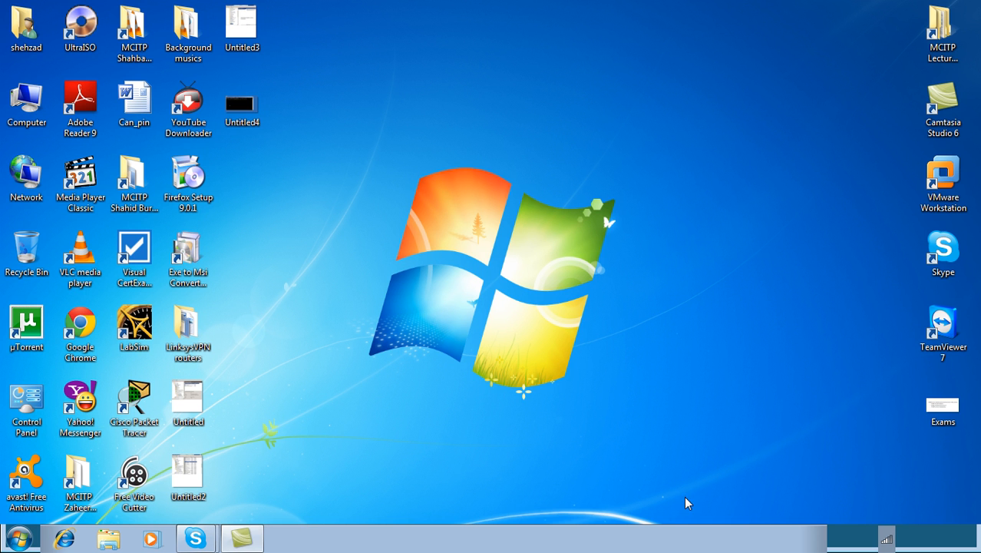
pyautogui.click(834, 539)
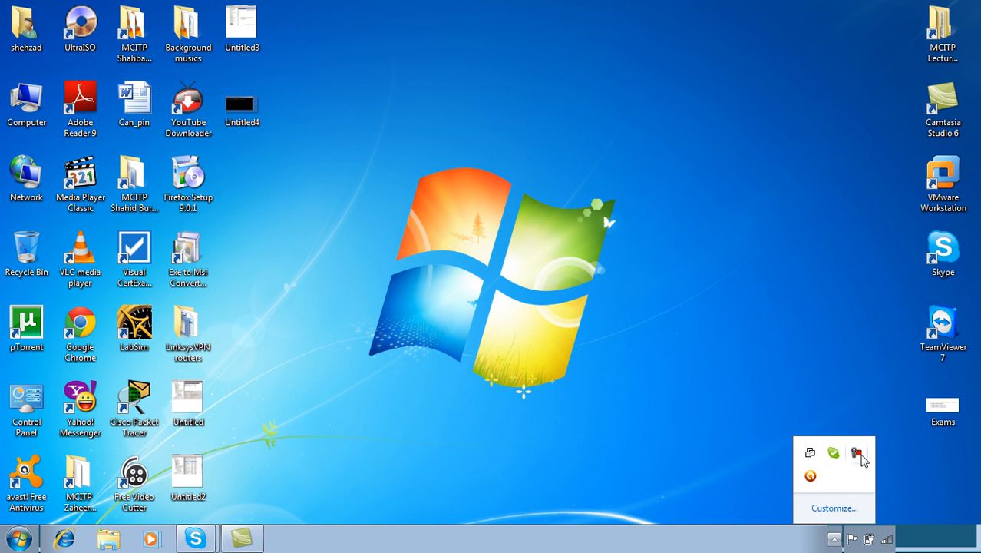